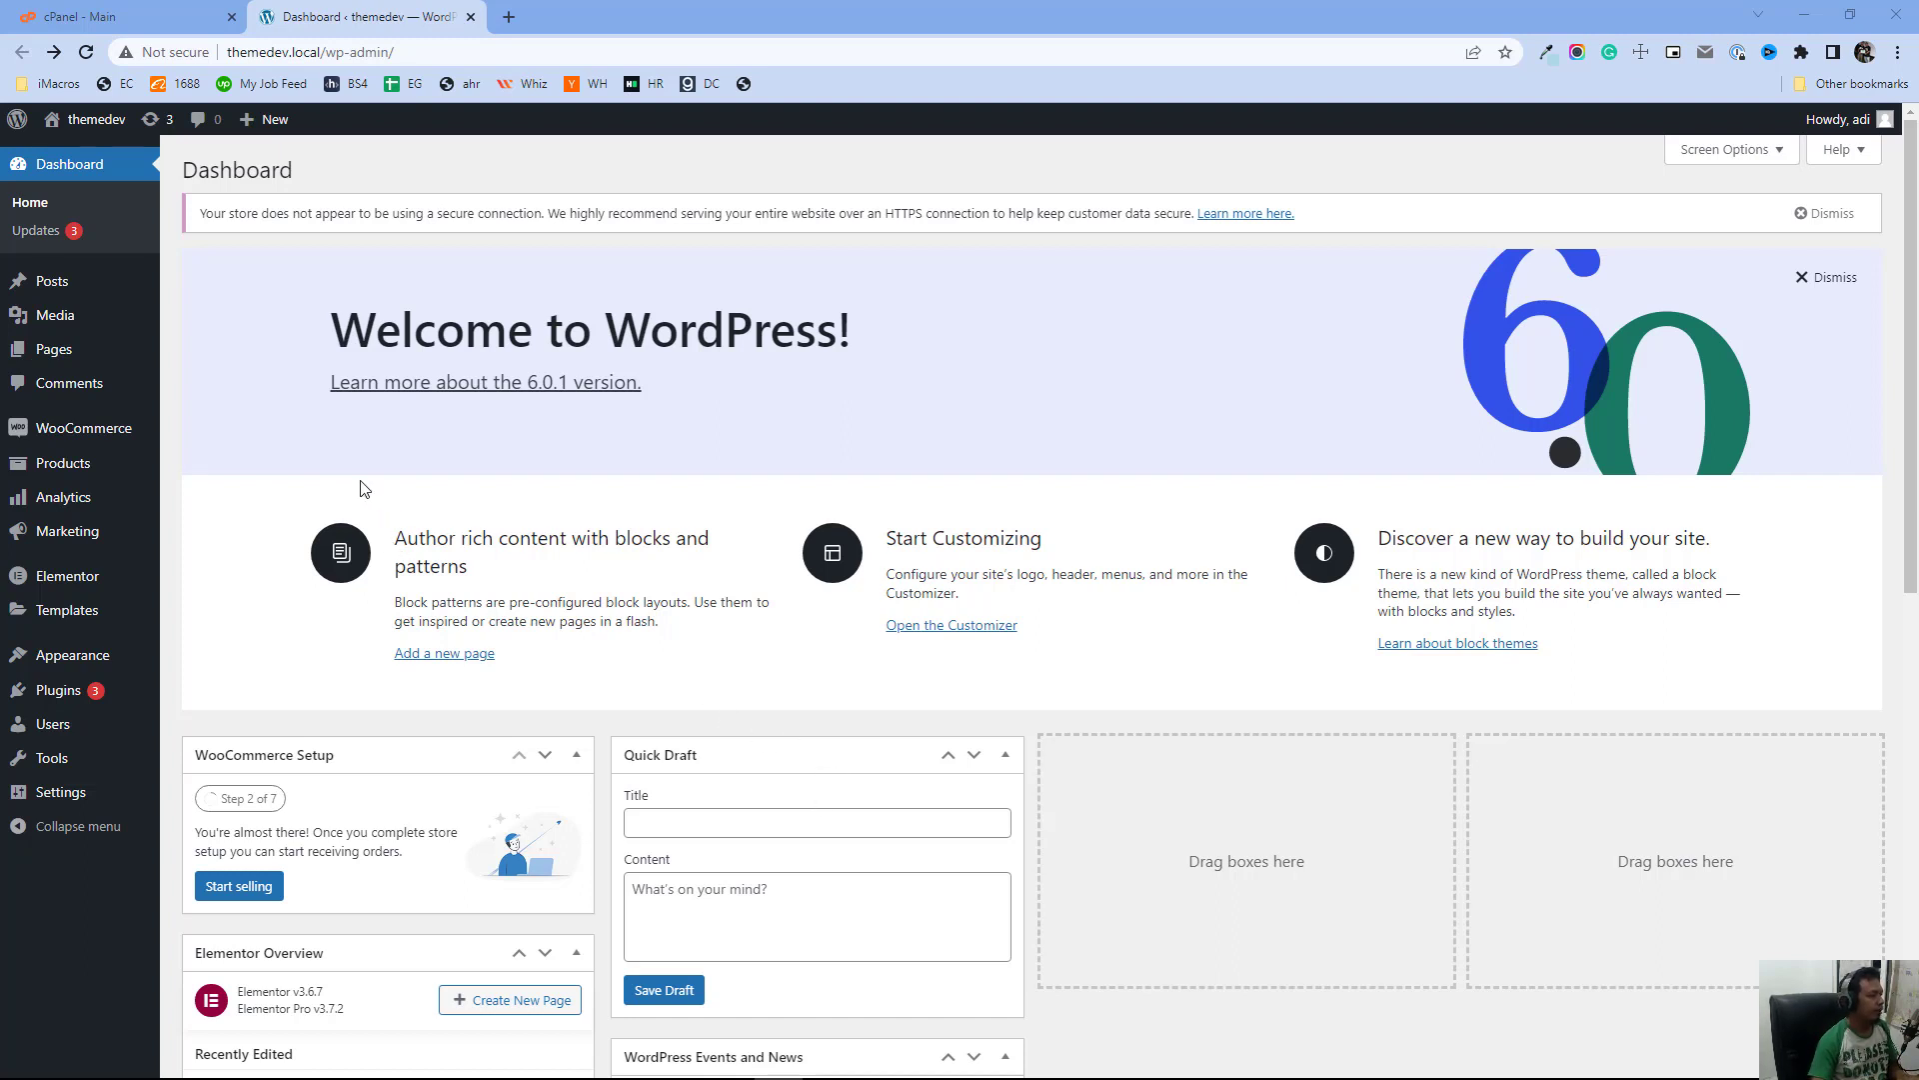
# Search for the updraftplus plugin, then install and activate UpdraftPlus WordPress Backup Plugin
pyautogui.moveTo(80, 700)
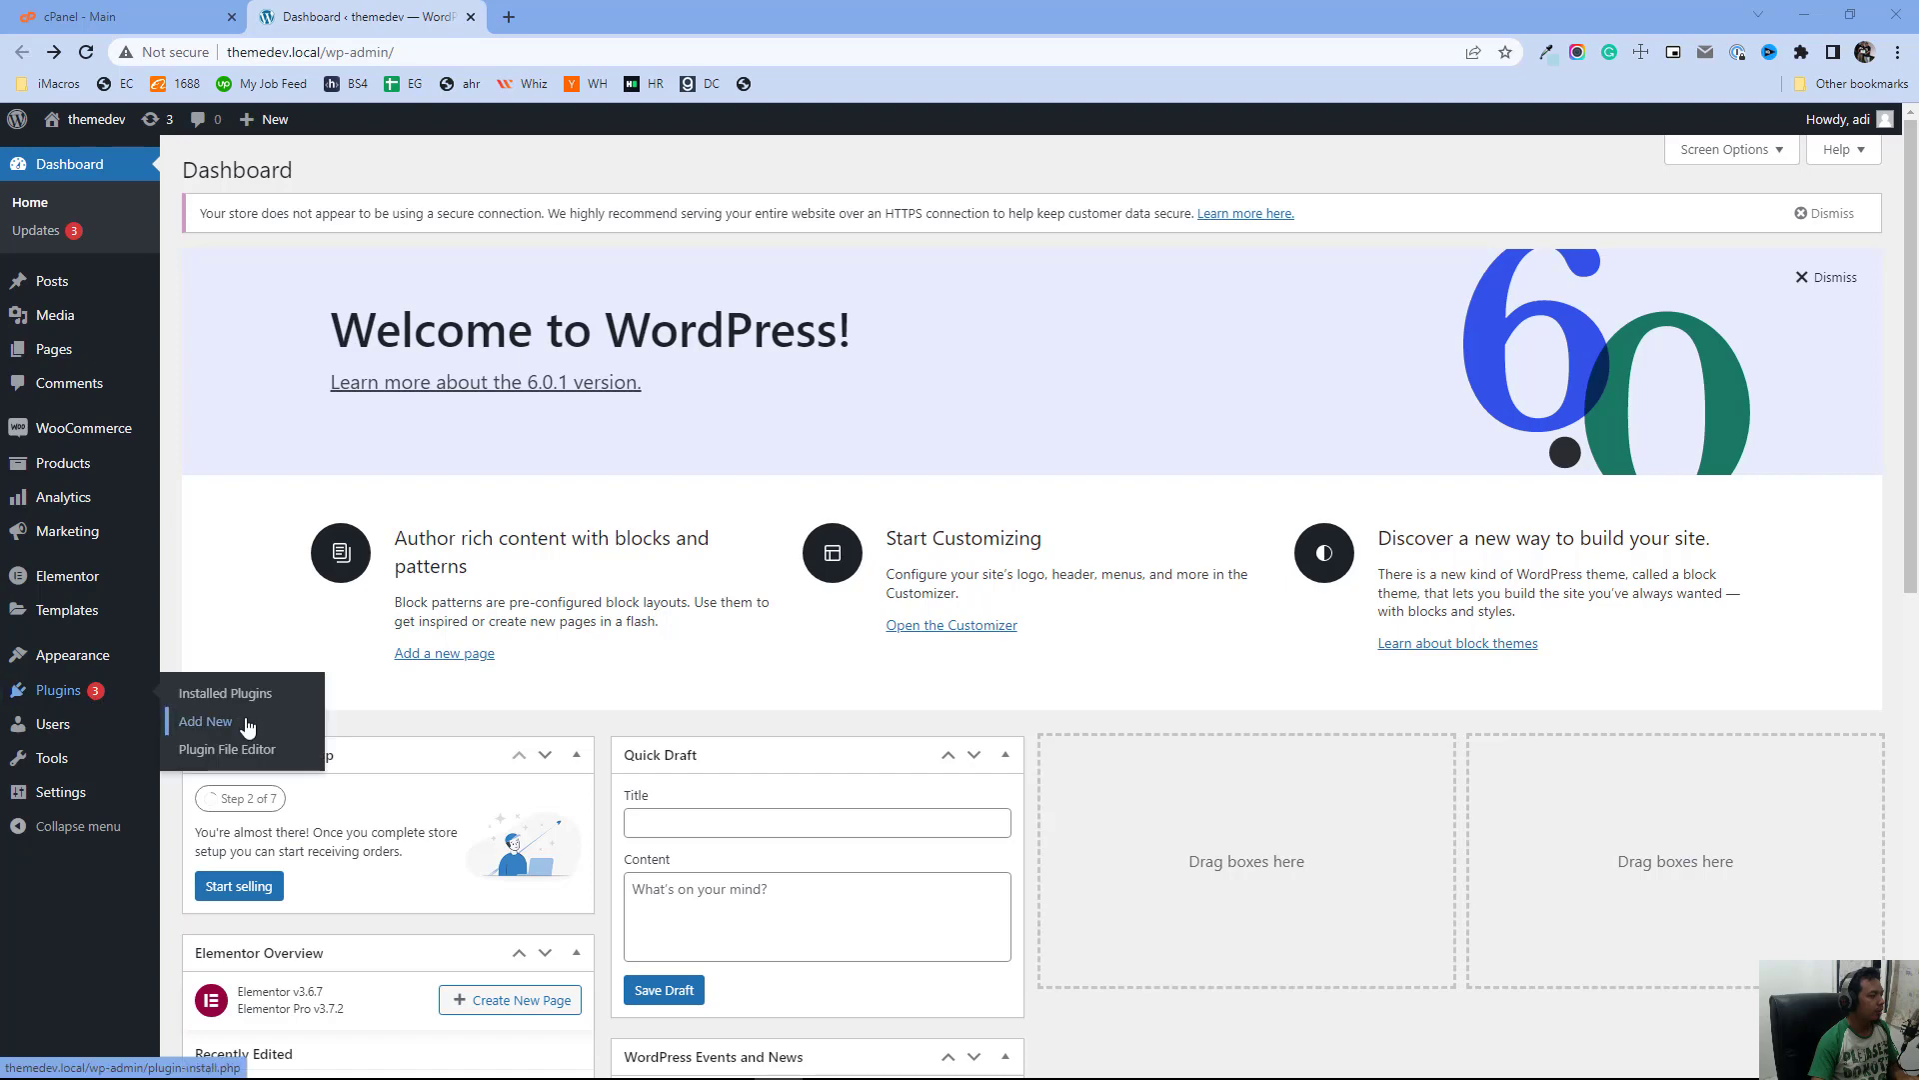
pyautogui.click(247, 724)
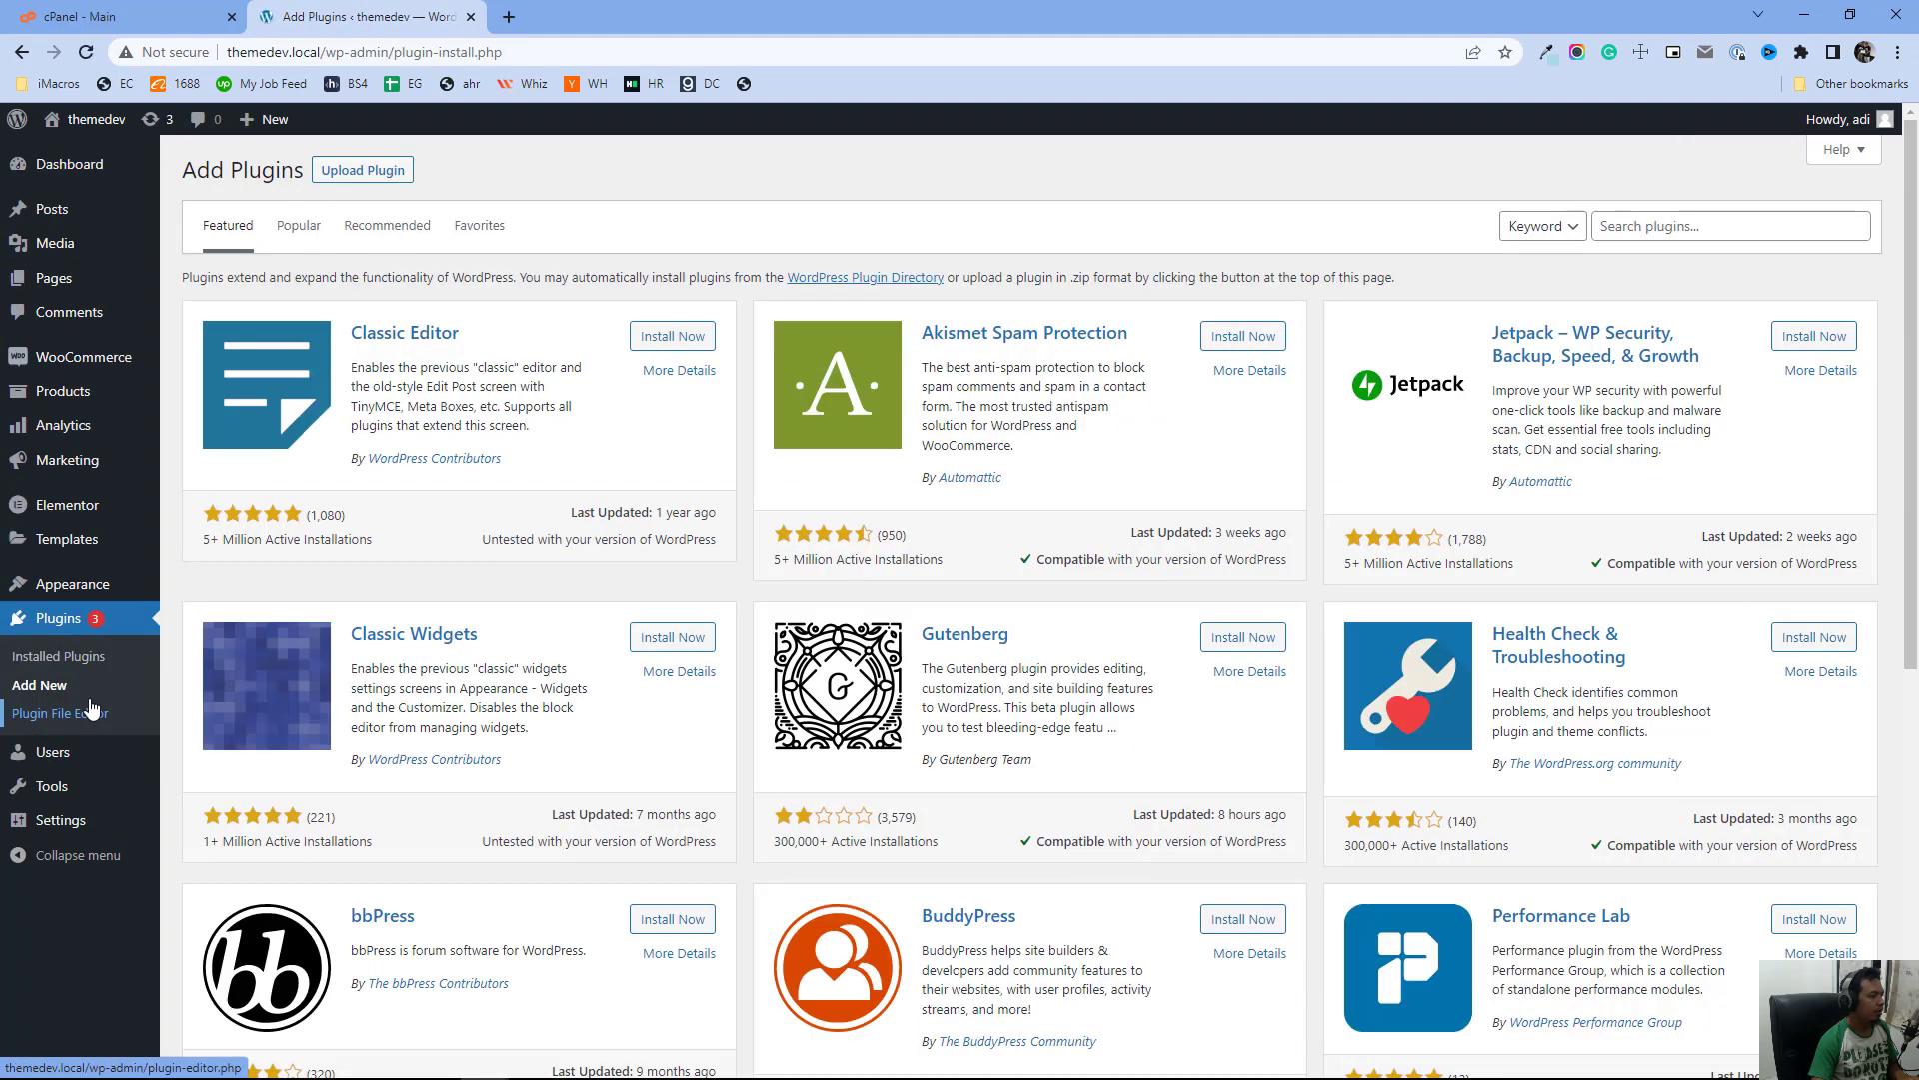
pyautogui.click(1705, 227)
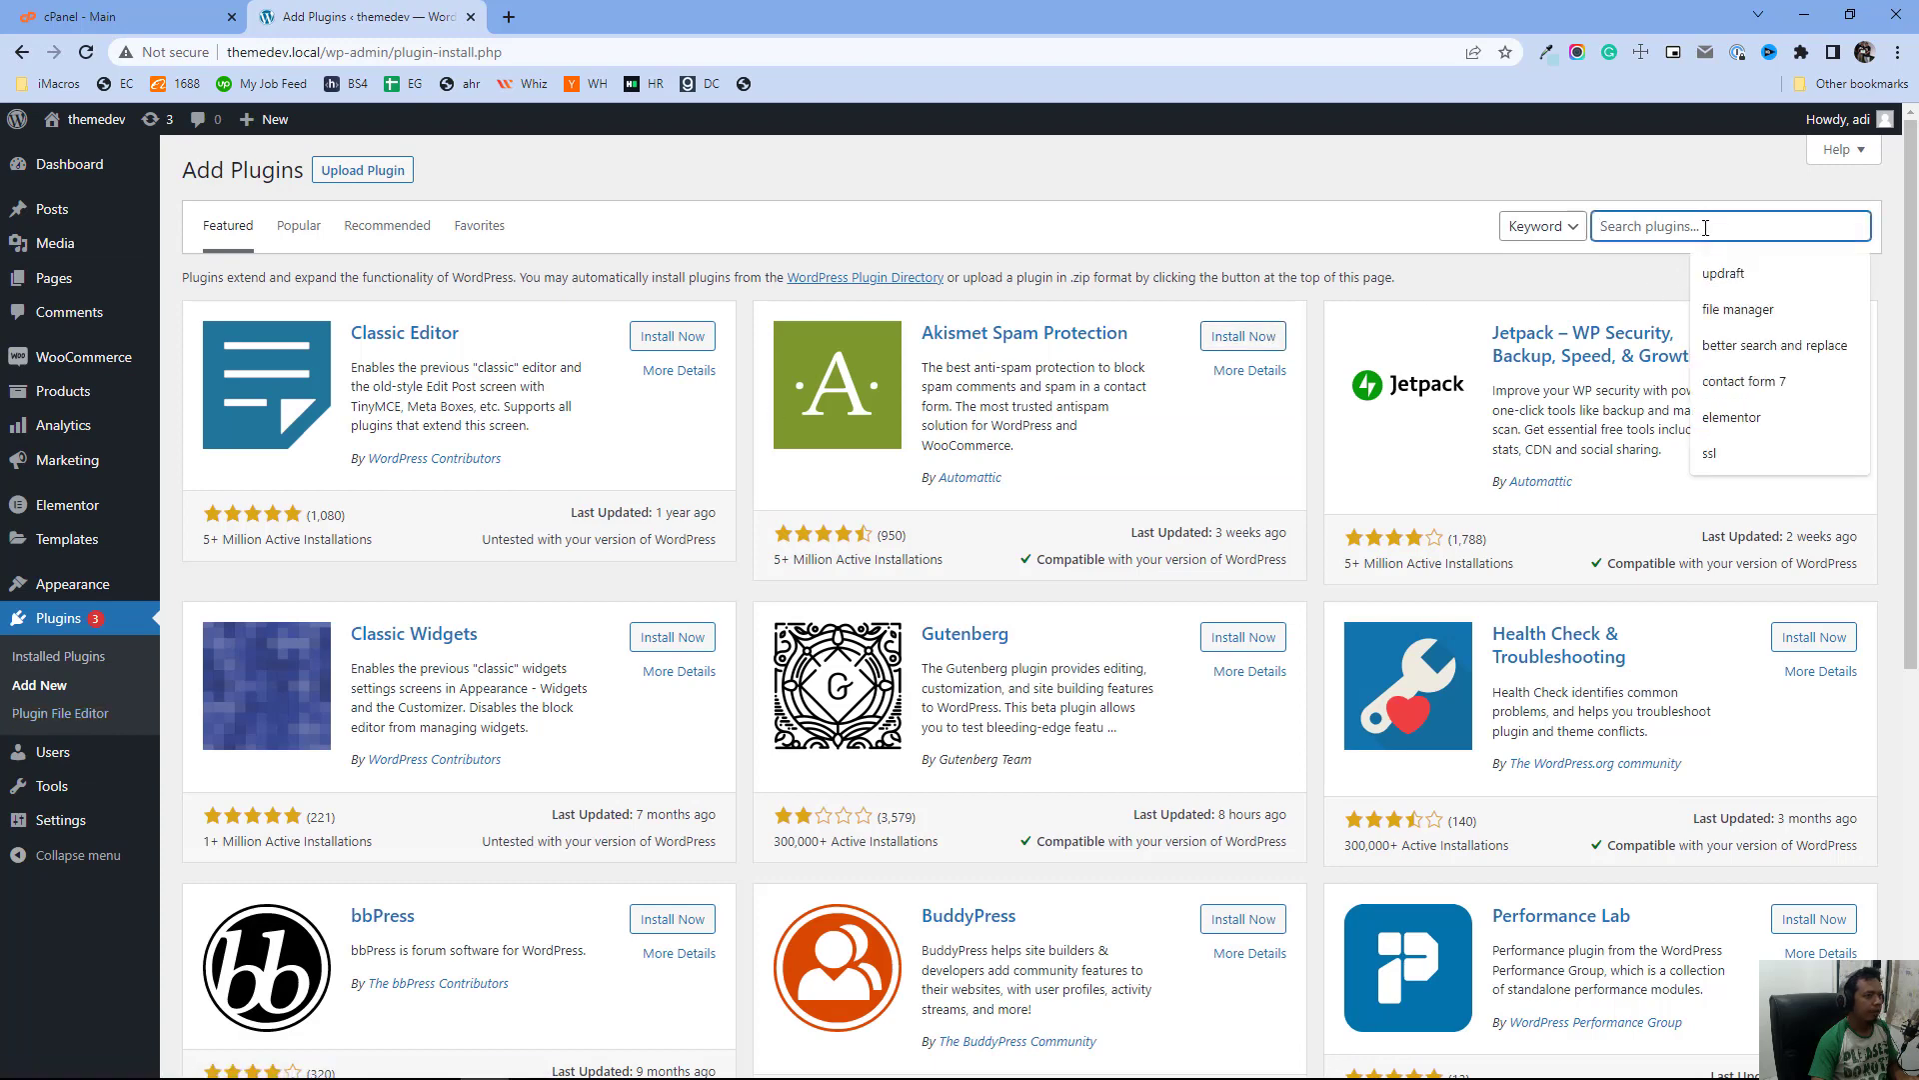
pyautogui.write('updraftplus')
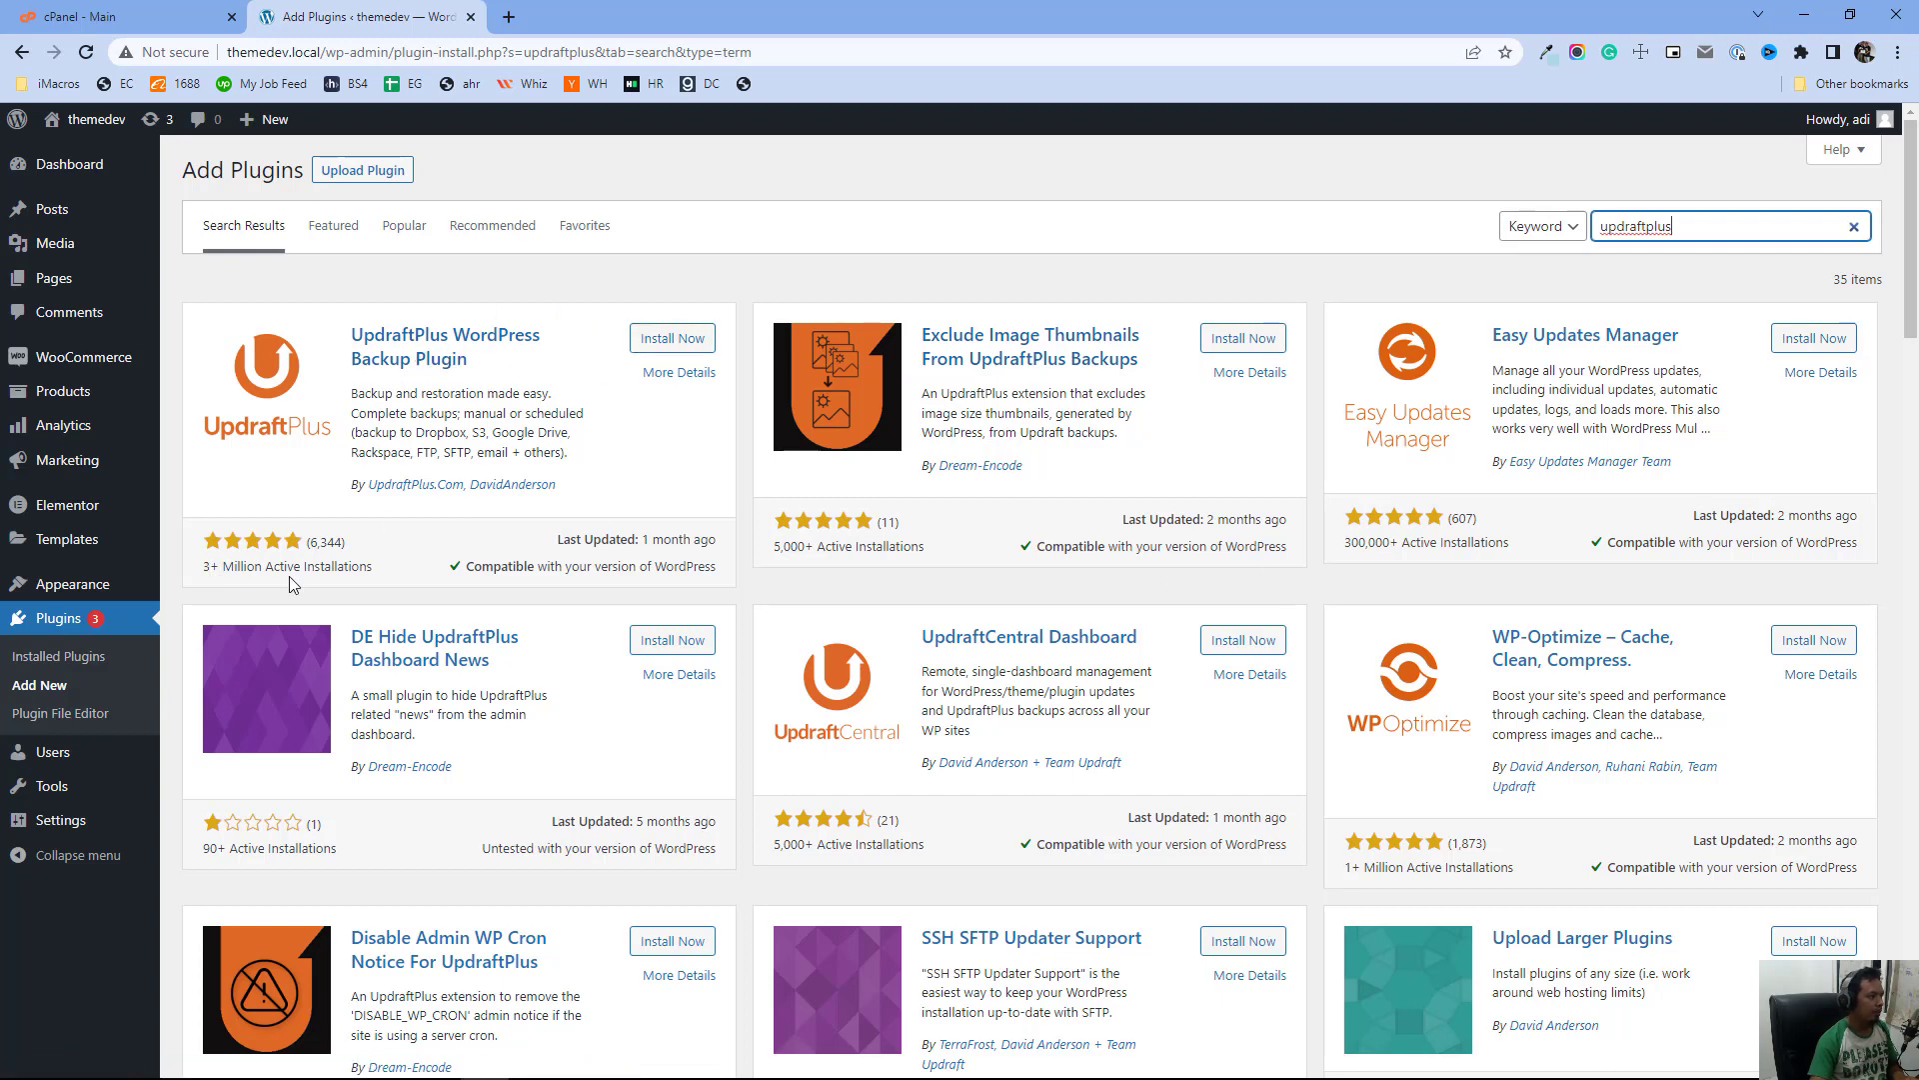
pyautogui.click(664, 350)
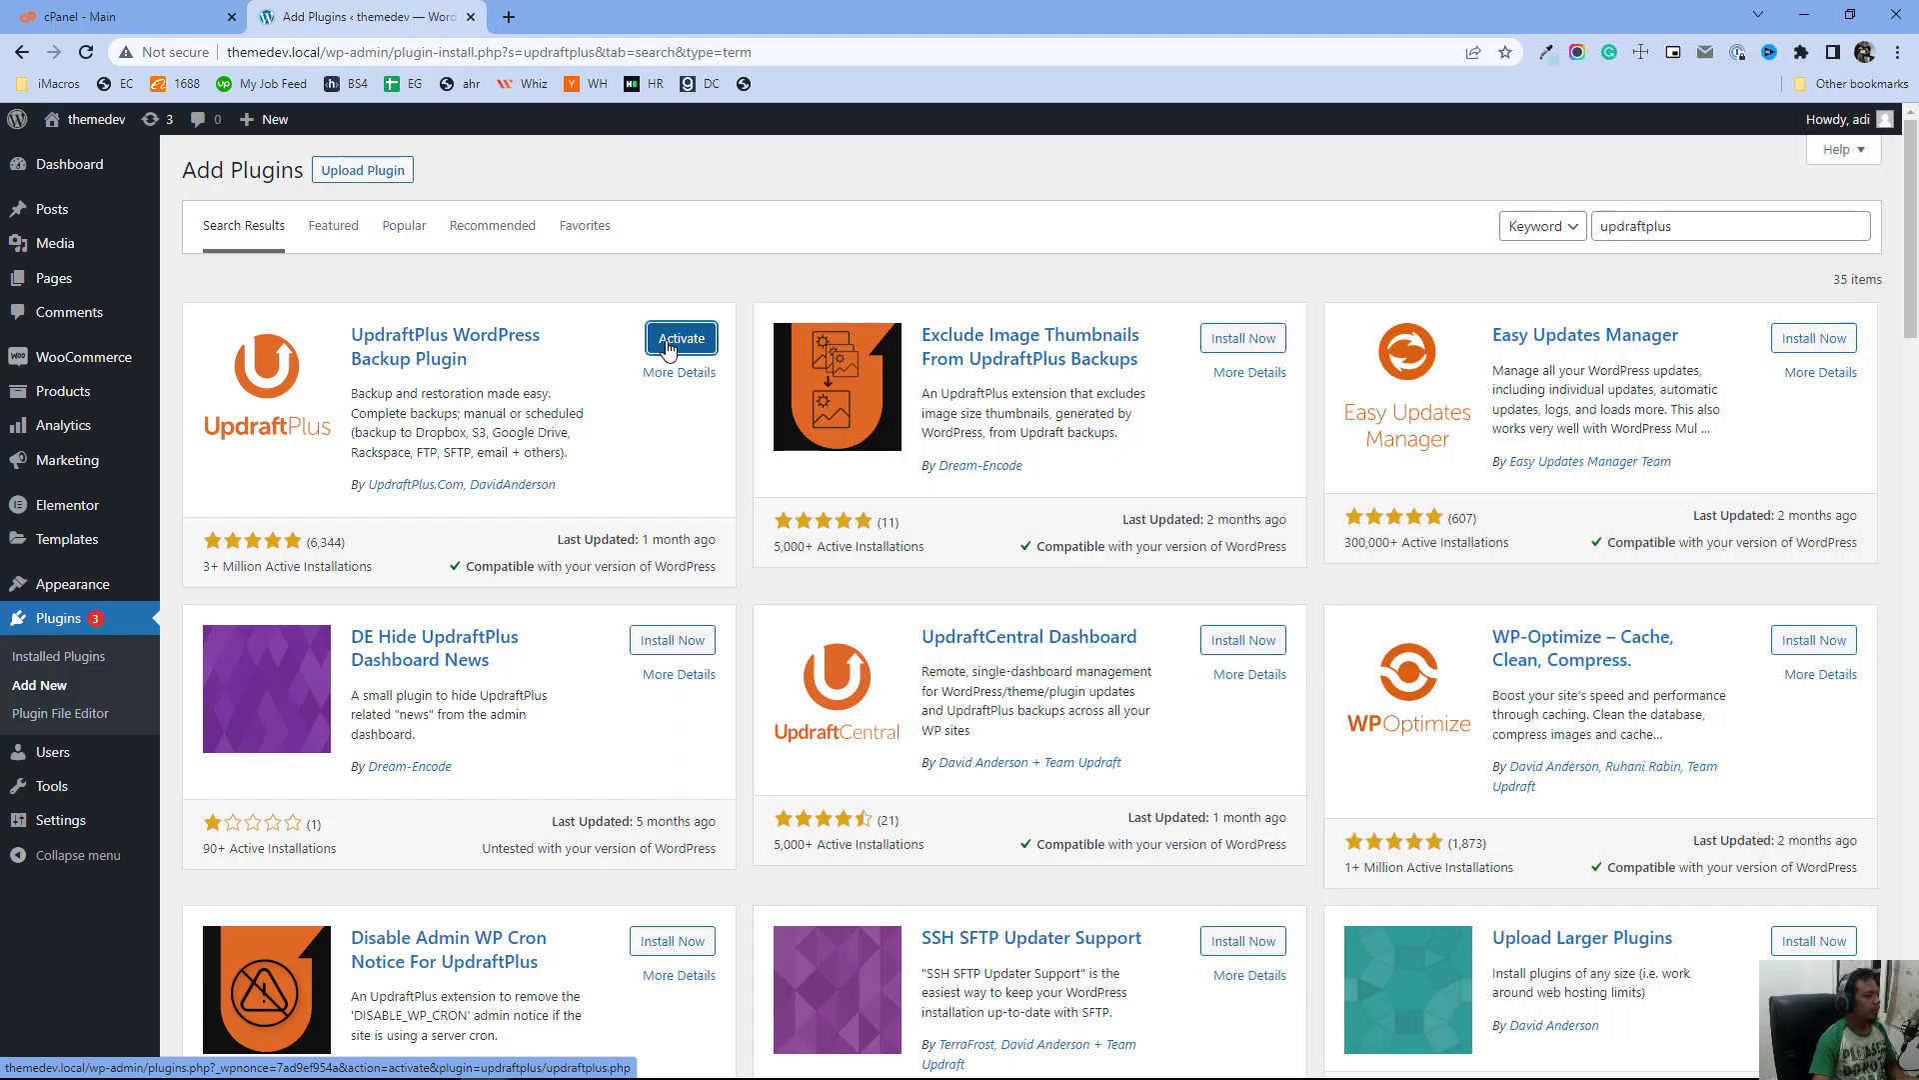
pyautogui.click(668, 349)
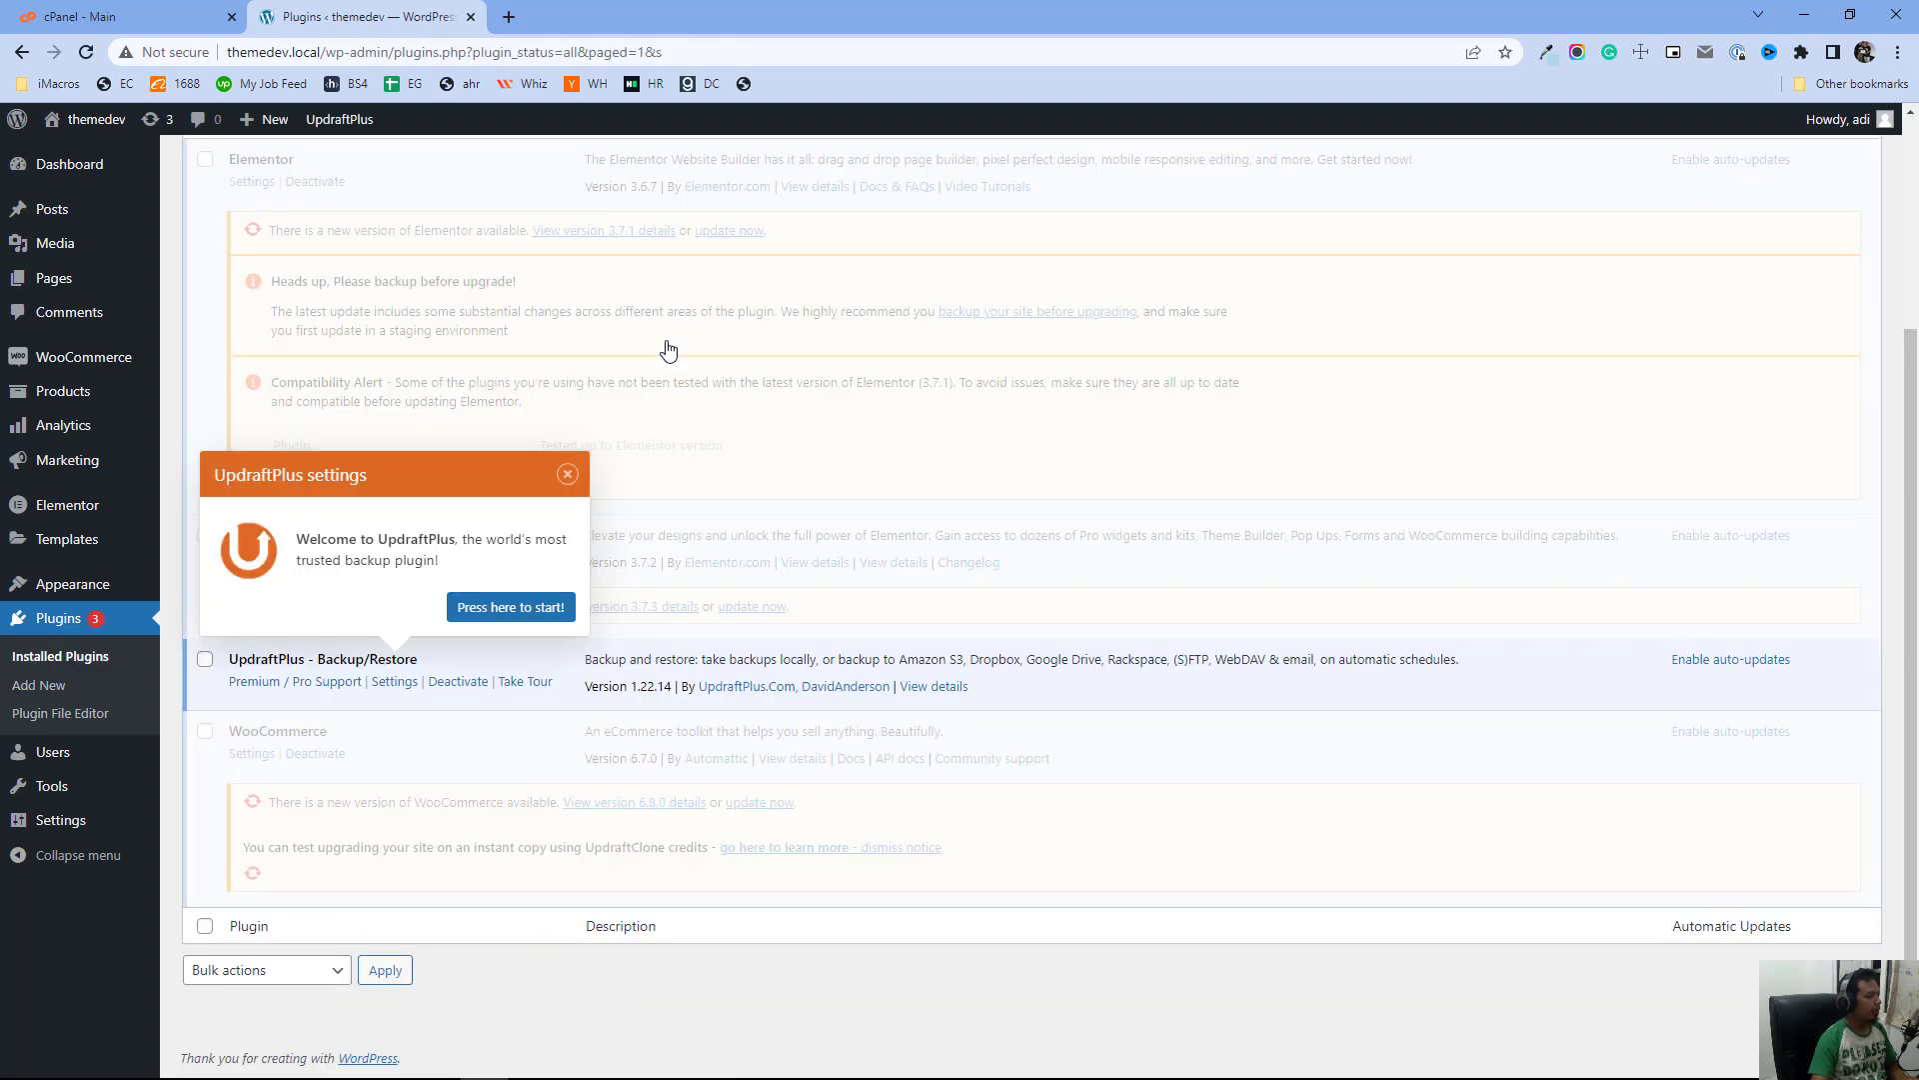
# Dismiss the UpdraftPlus welcome popup and open the UpdraftPlus Backups settings page
pyautogui.click(567, 474)
pyautogui.moveTo(113, 820)
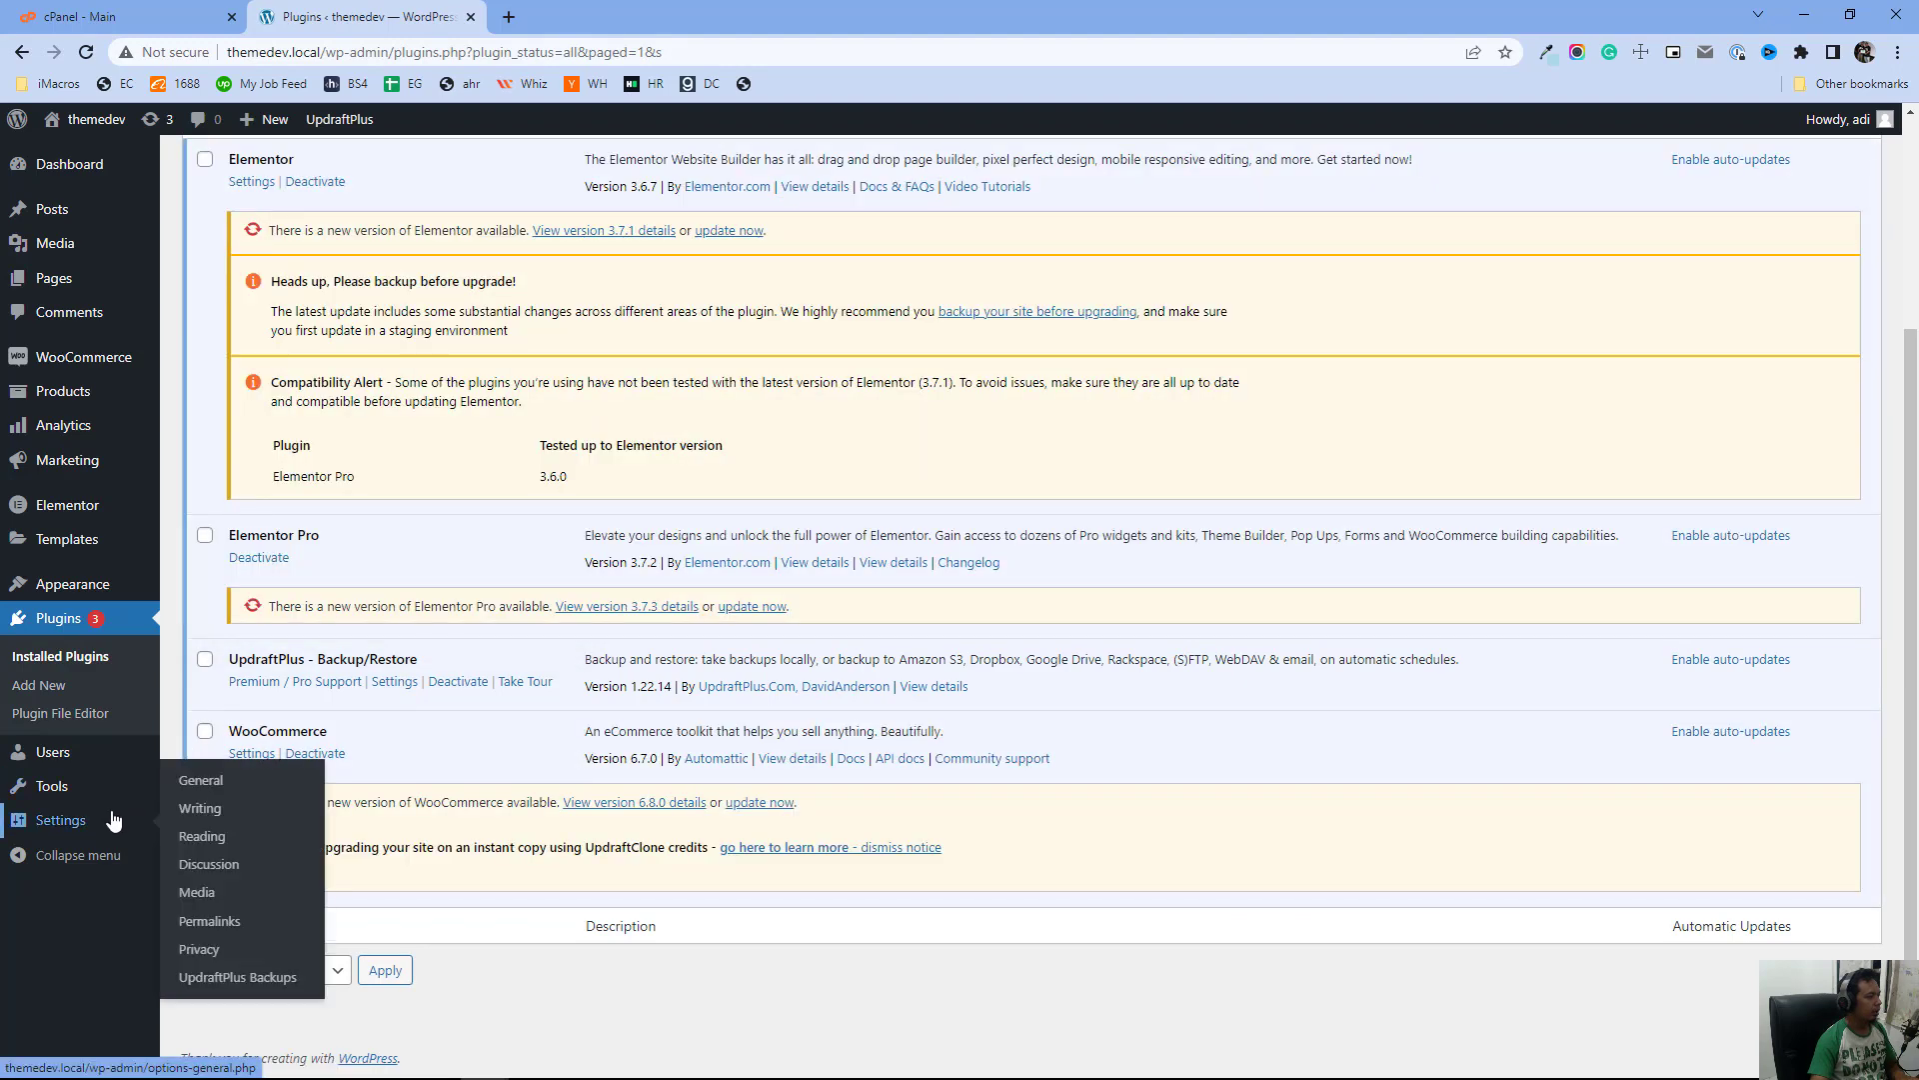
pyautogui.click(282, 985)
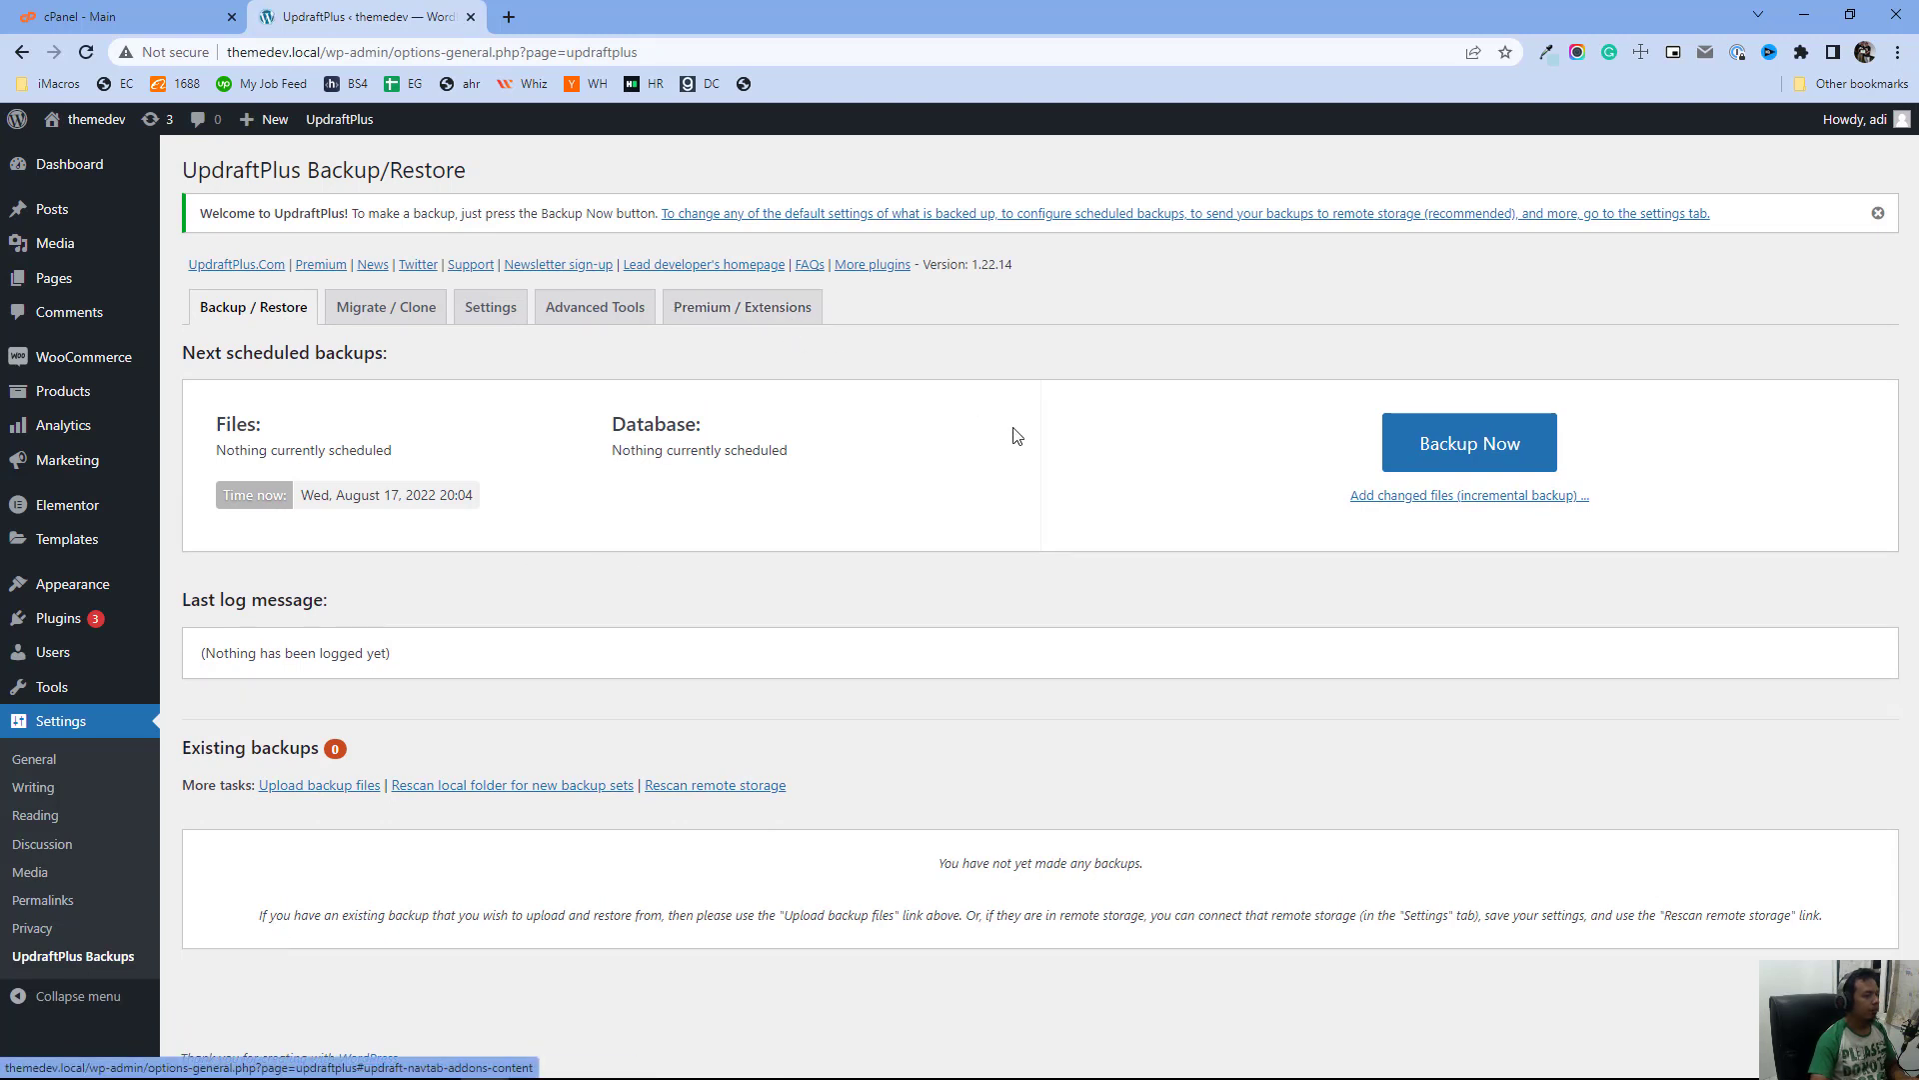
# Run a new backup including the database and all files: plugins, themes, uploads and other directories
pyautogui.click(1491, 447)
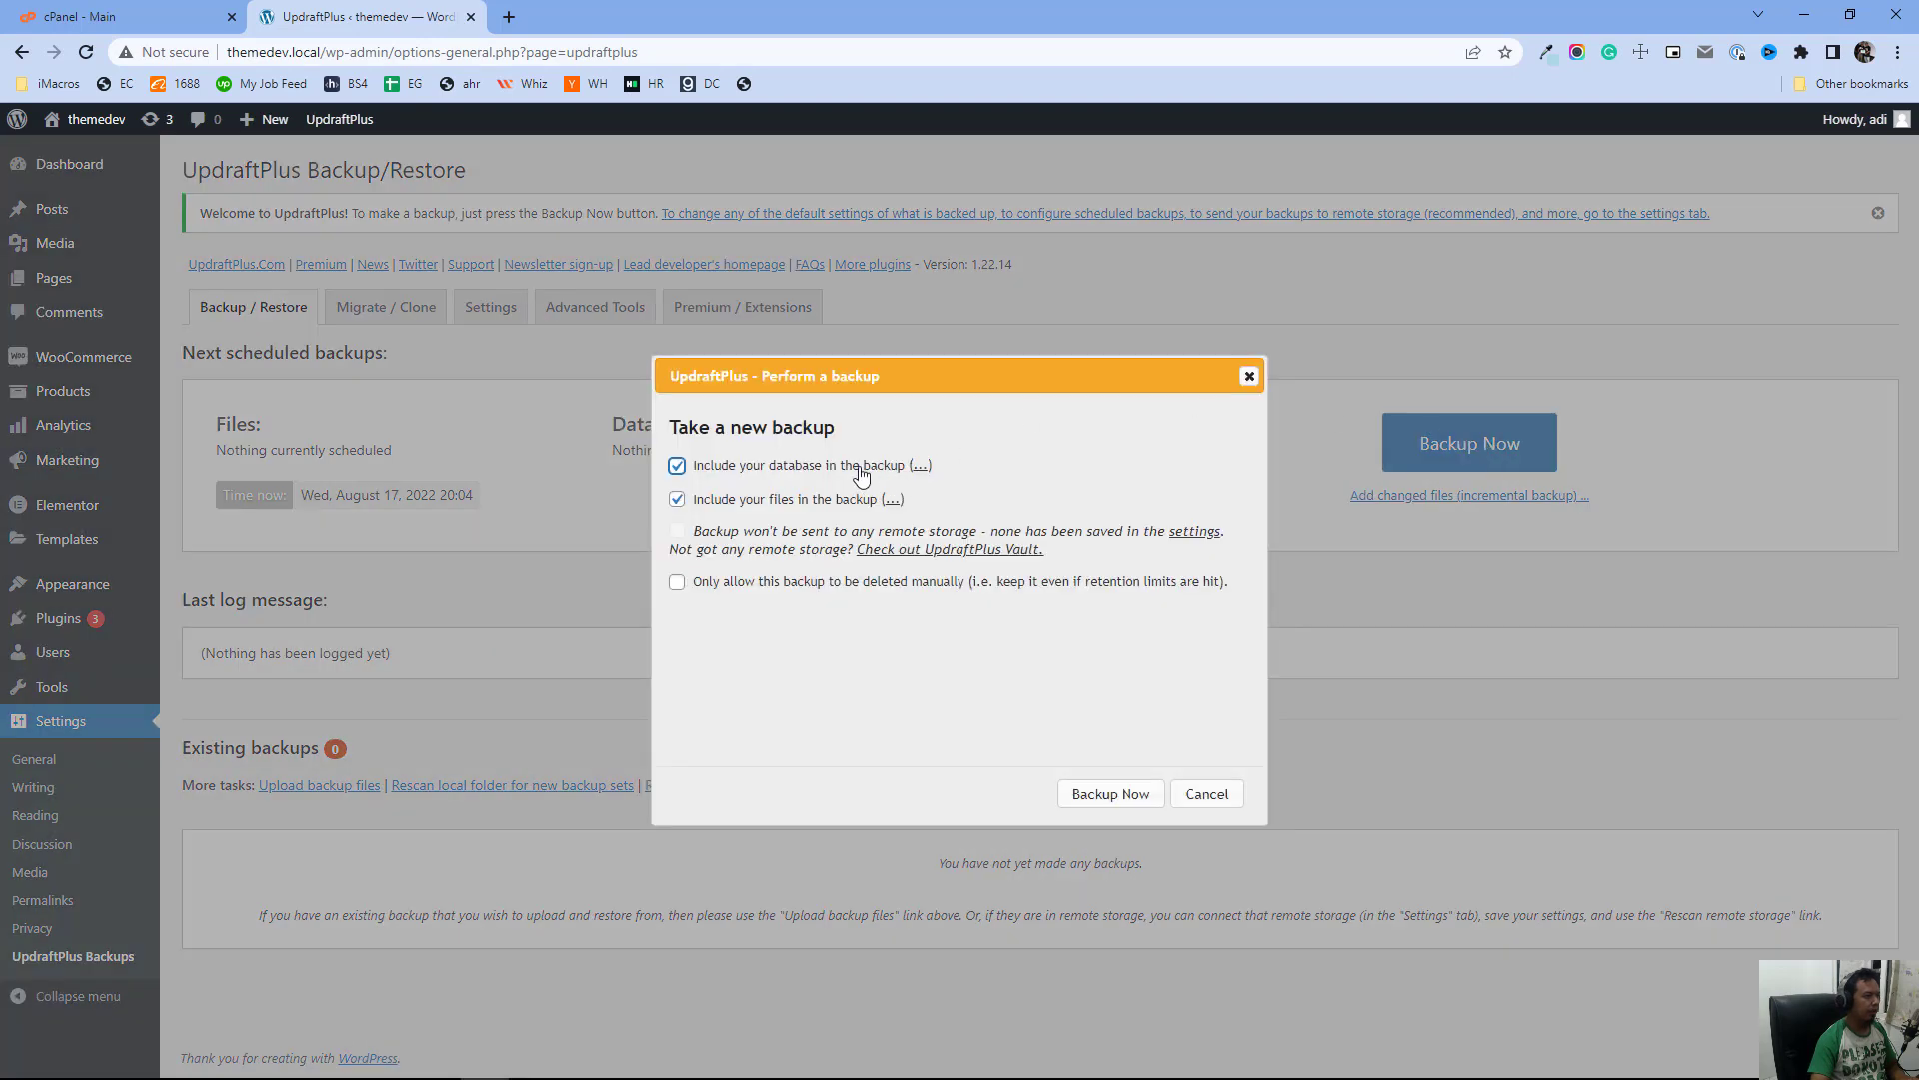
pyautogui.click(894, 501)
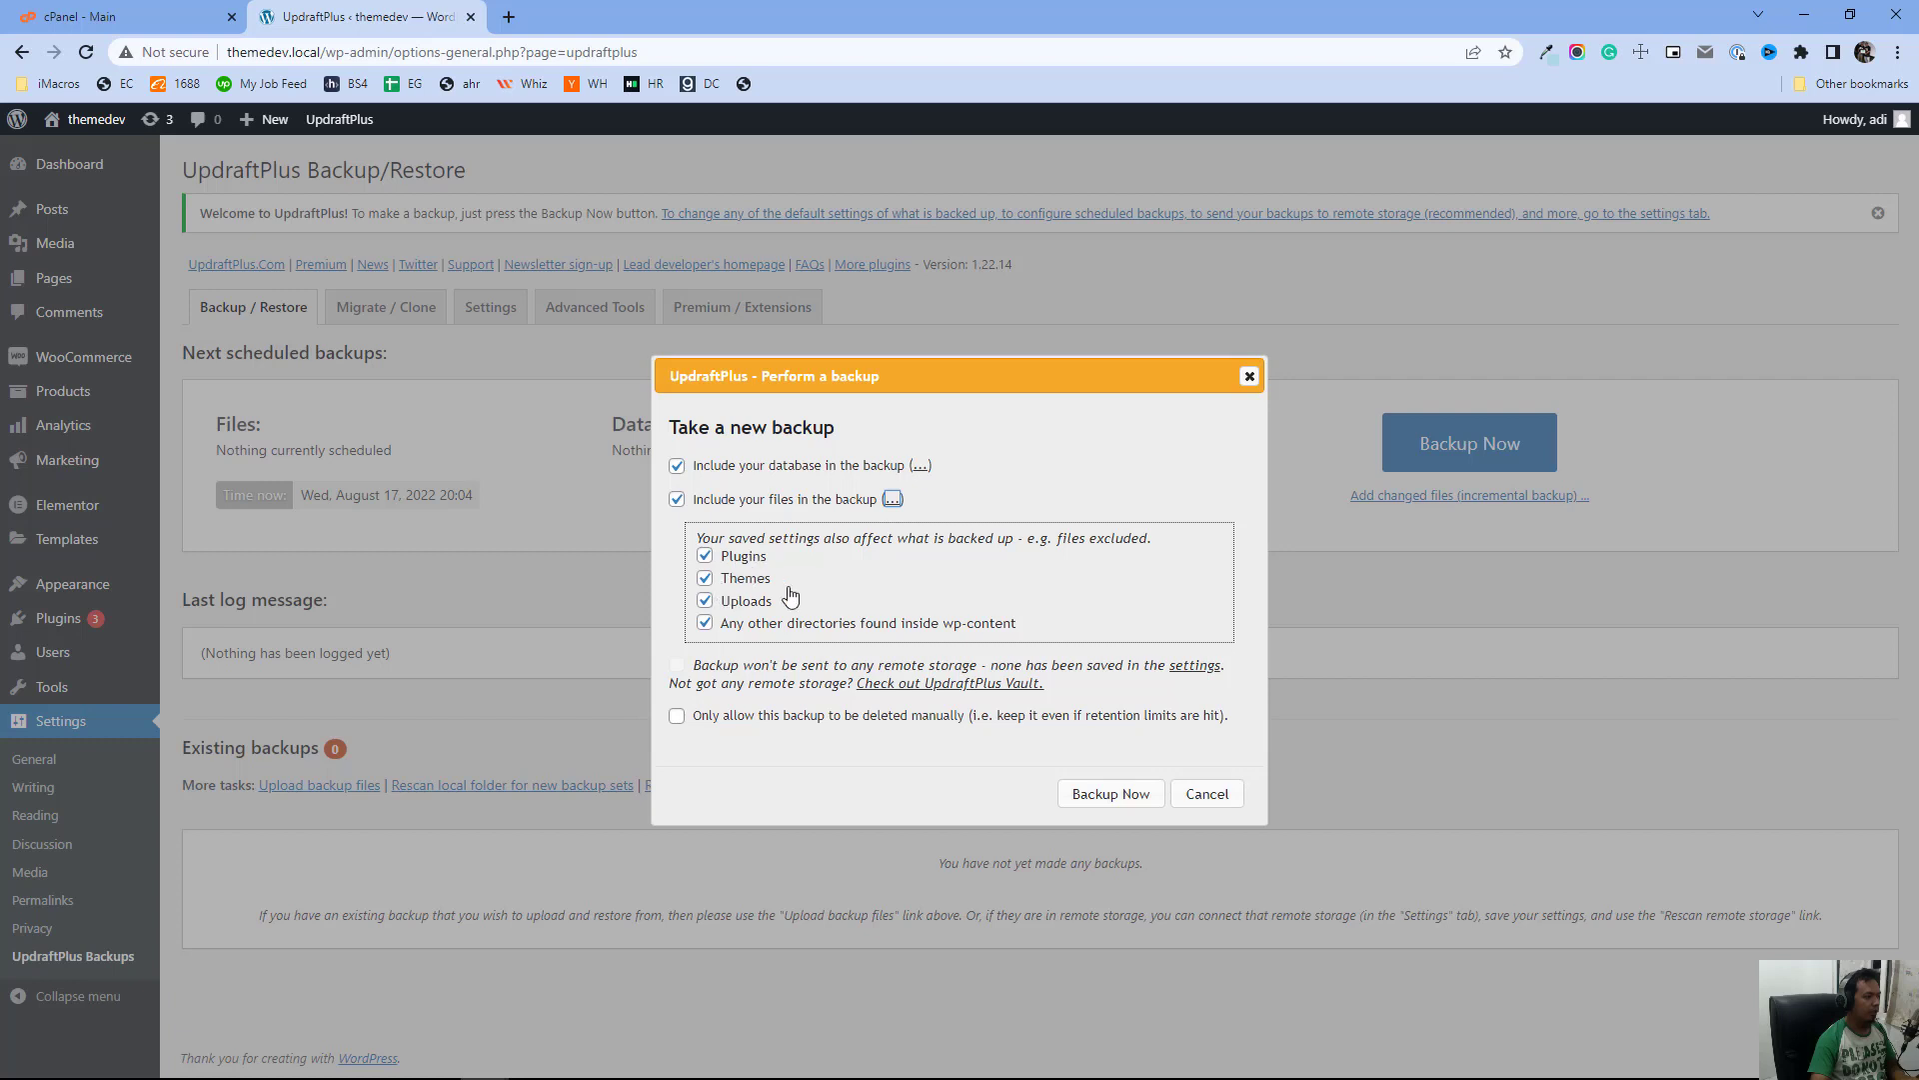
pyautogui.doubleClick(889, 624)
pyautogui.click(1104, 796)
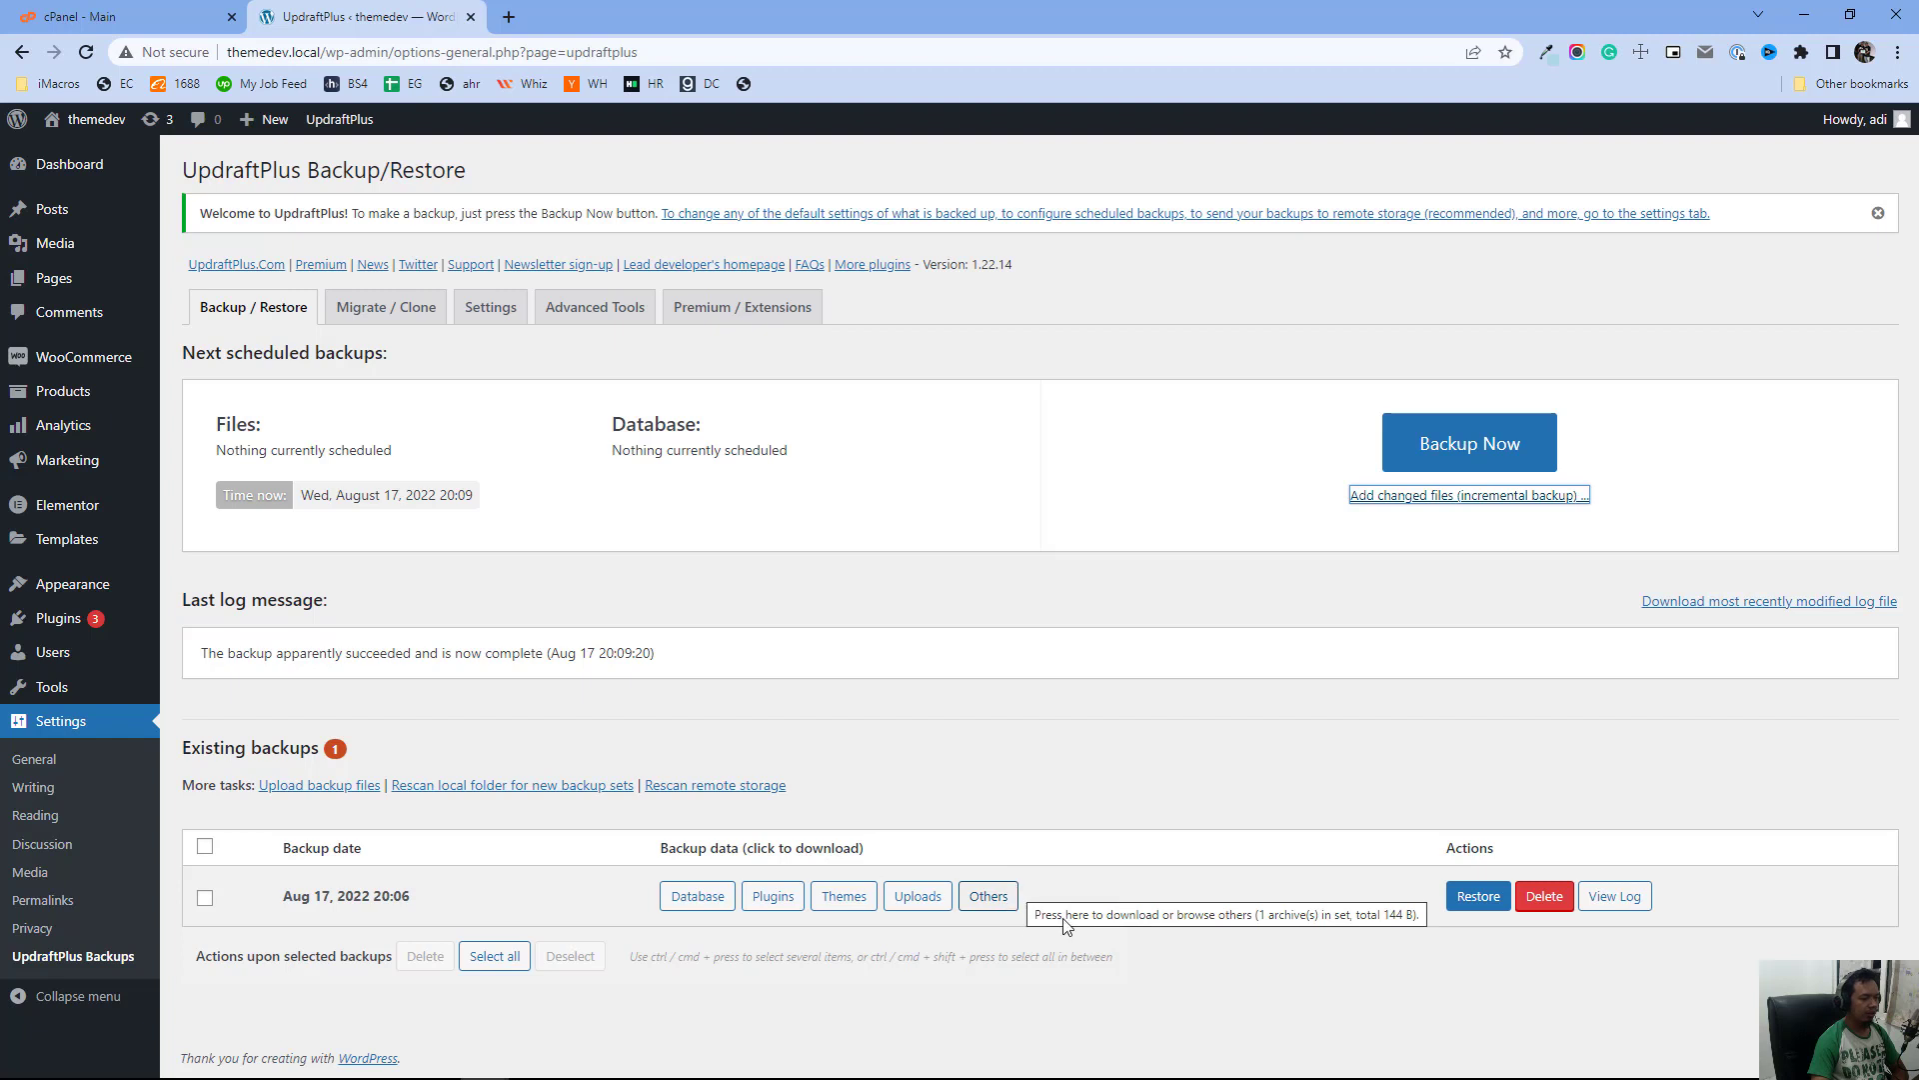
# Open the download options for the backup's database file, then close them
pyautogui.click(698, 896)
pyautogui.scroll(-1, 698, 896)
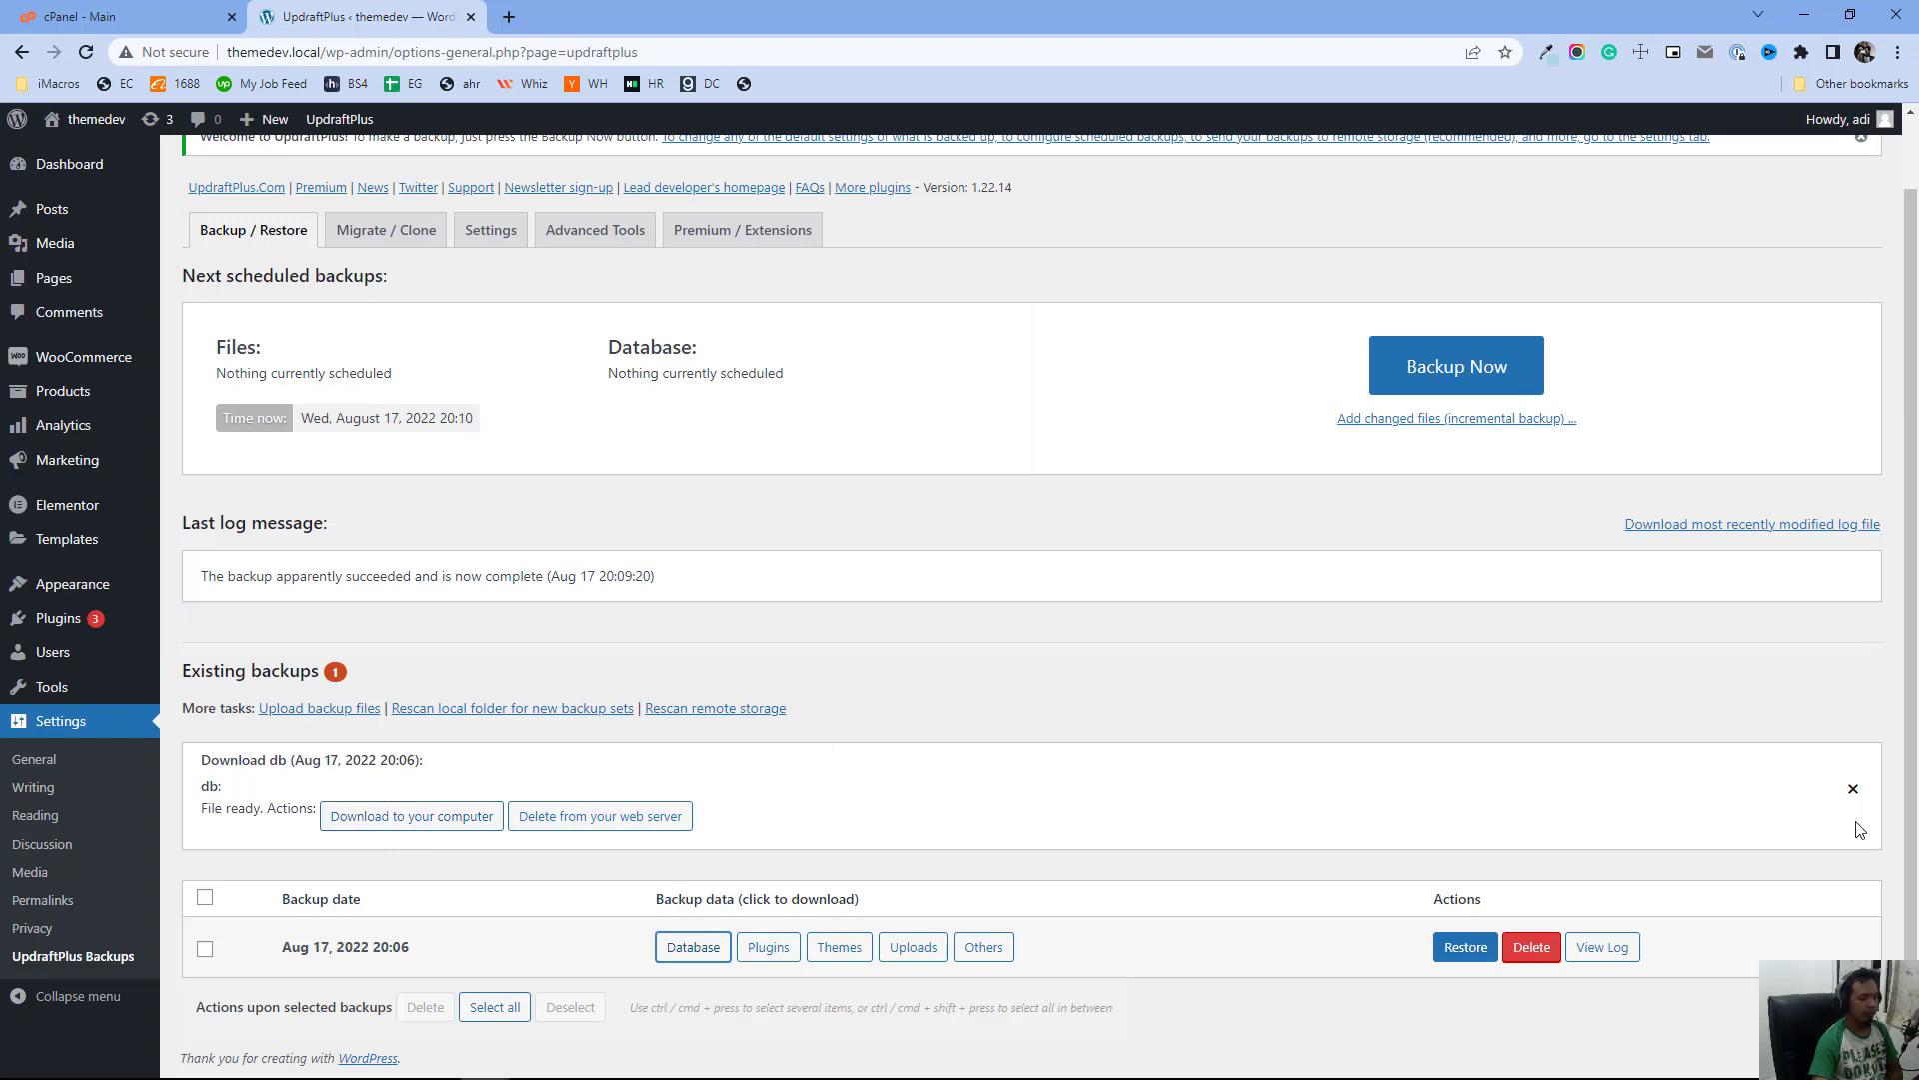
pyautogui.click(1850, 790)
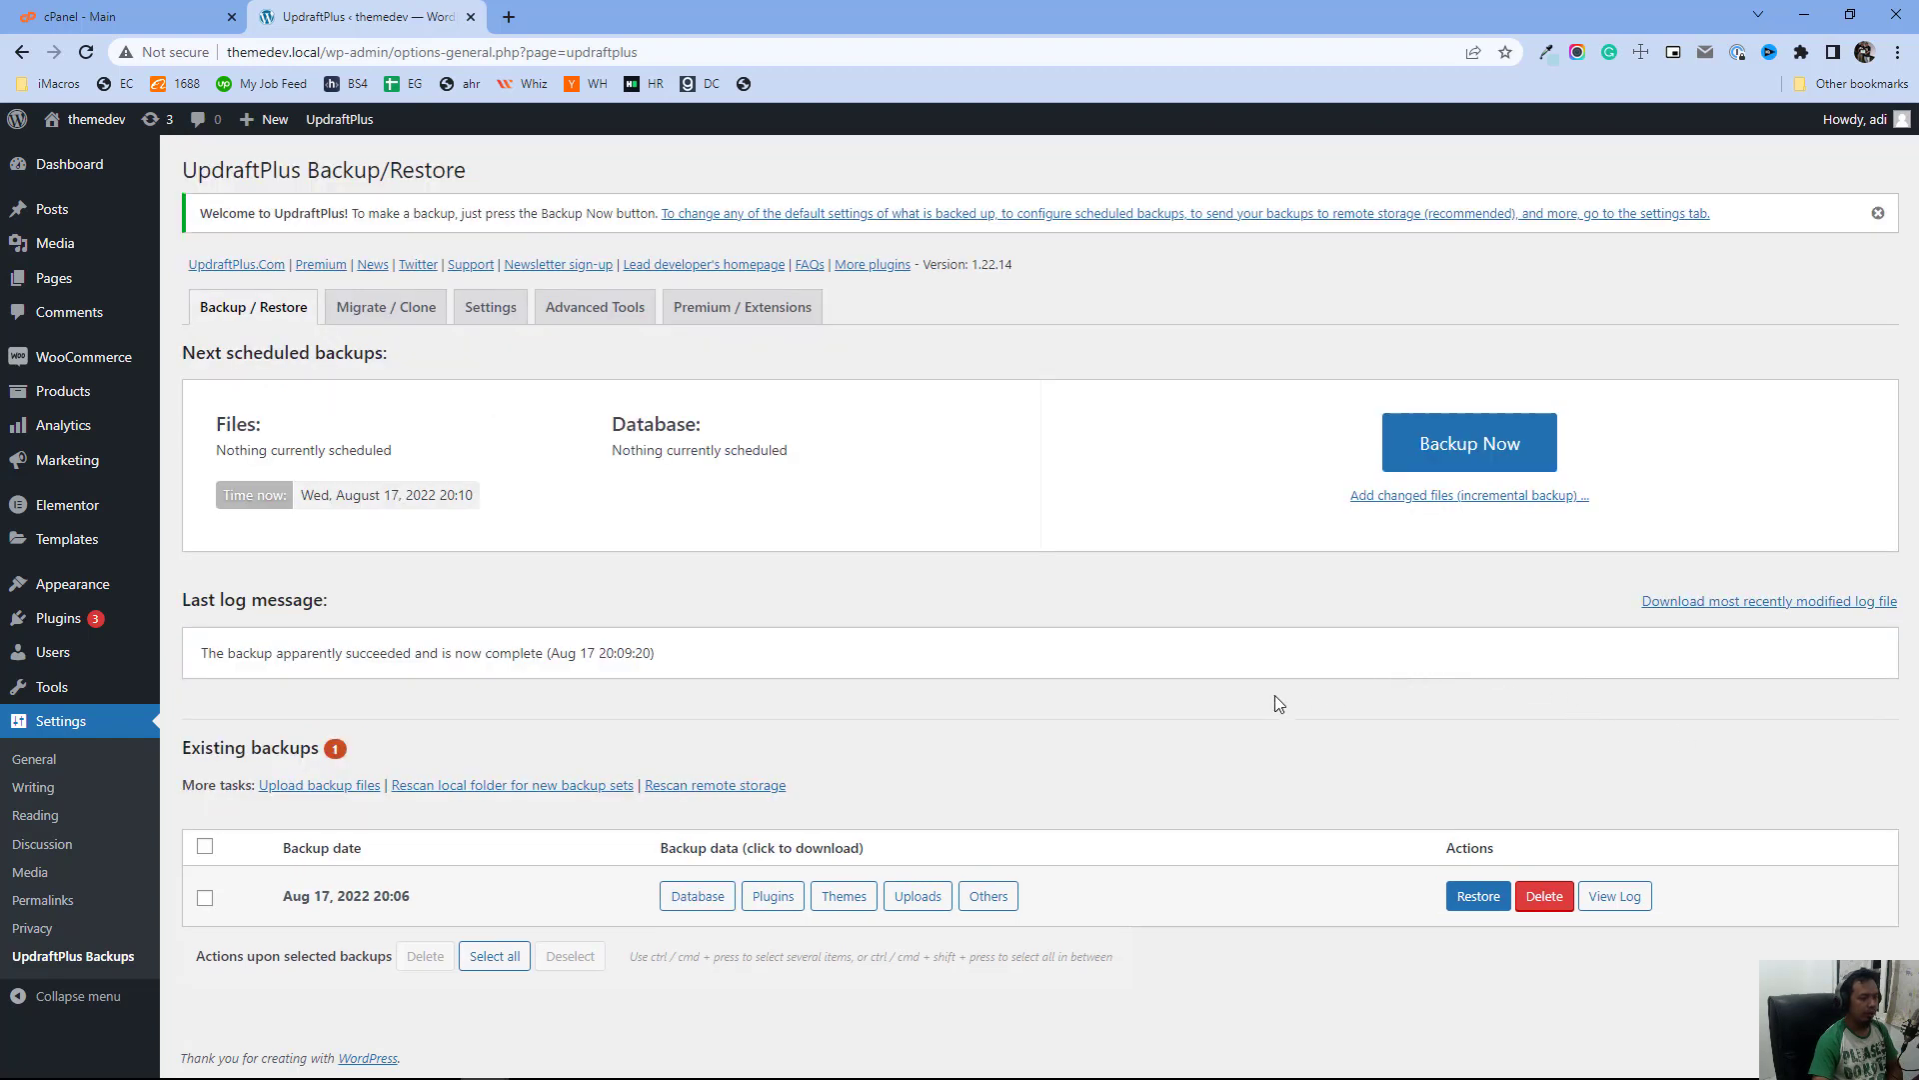
# Begin restoring the backup with Plugins, Themes, Uploads, Others and Database selected, then cancel the restoration
pyautogui.click(1480, 897)
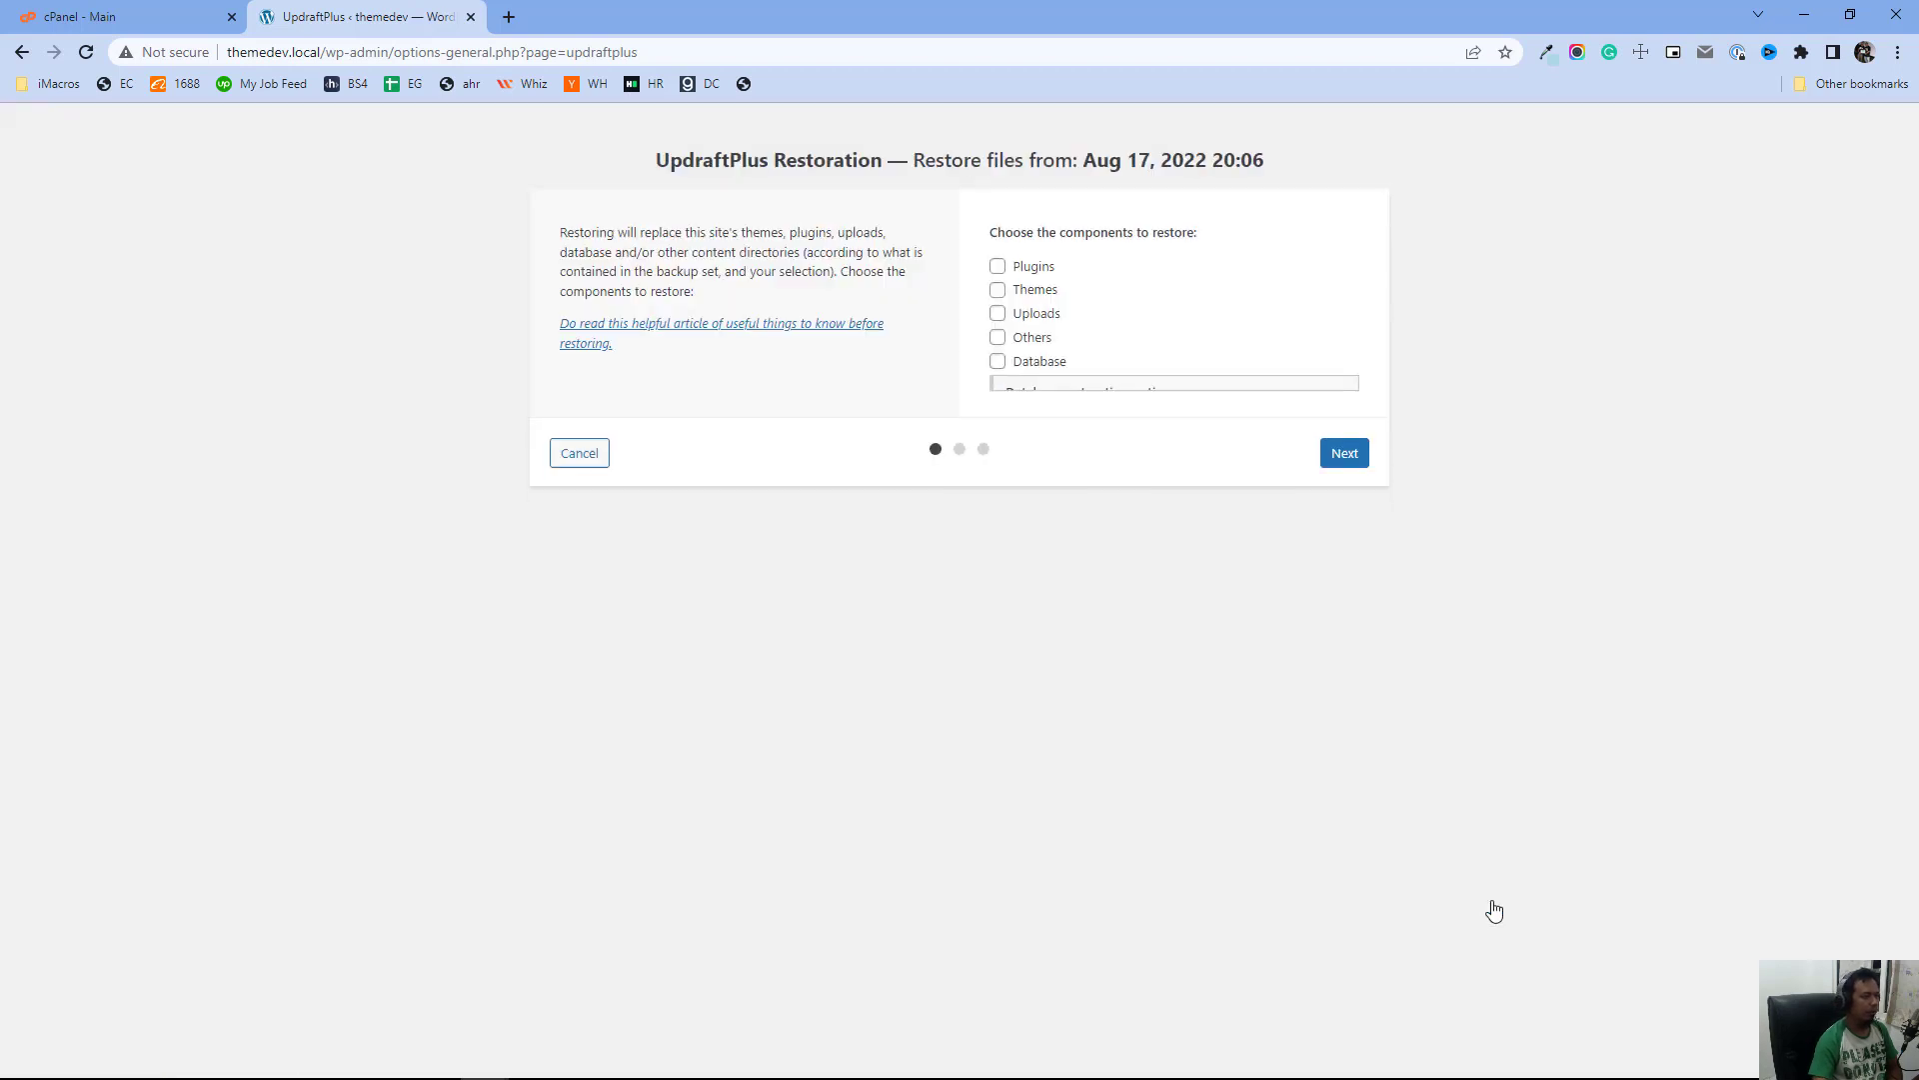
pyautogui.click(997, 267)
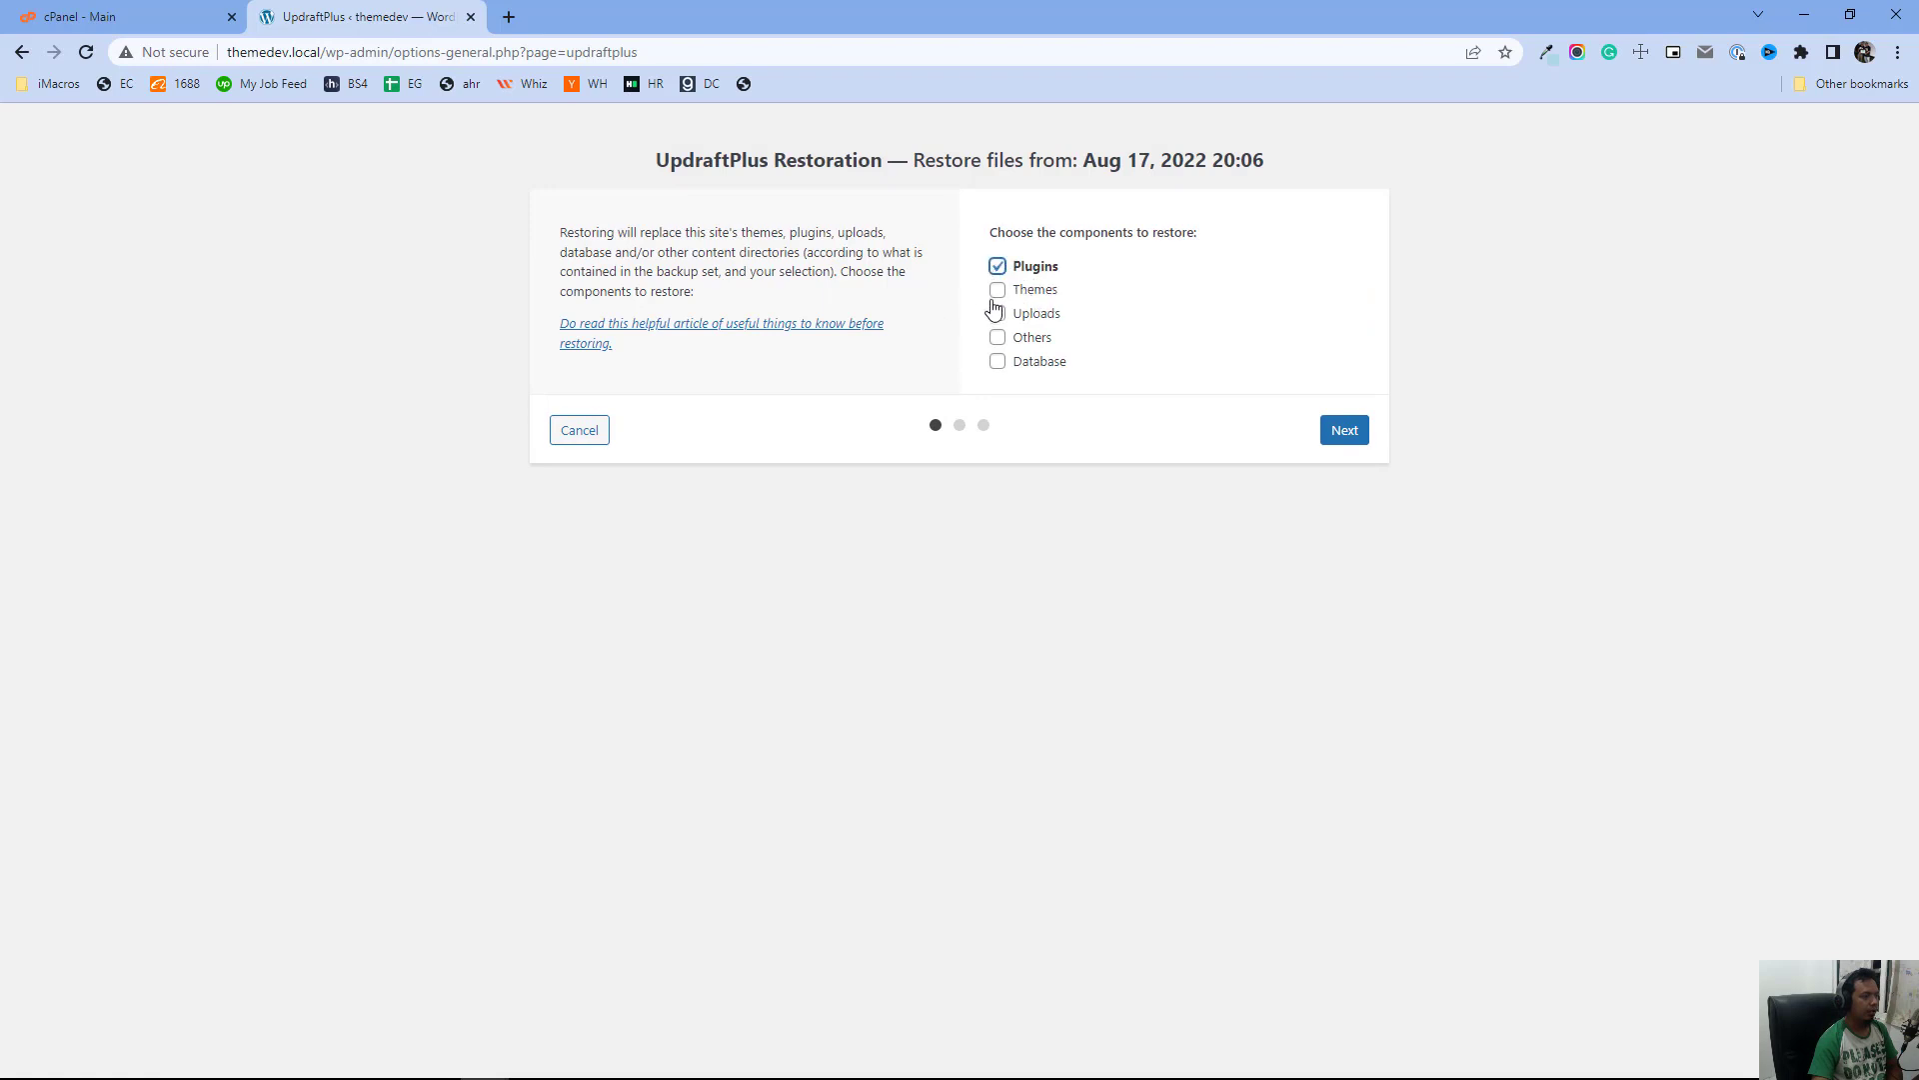
pyautogui.click(997, 291)
pyautogui.click(998, 313)
pyautogui.click(998, 337)
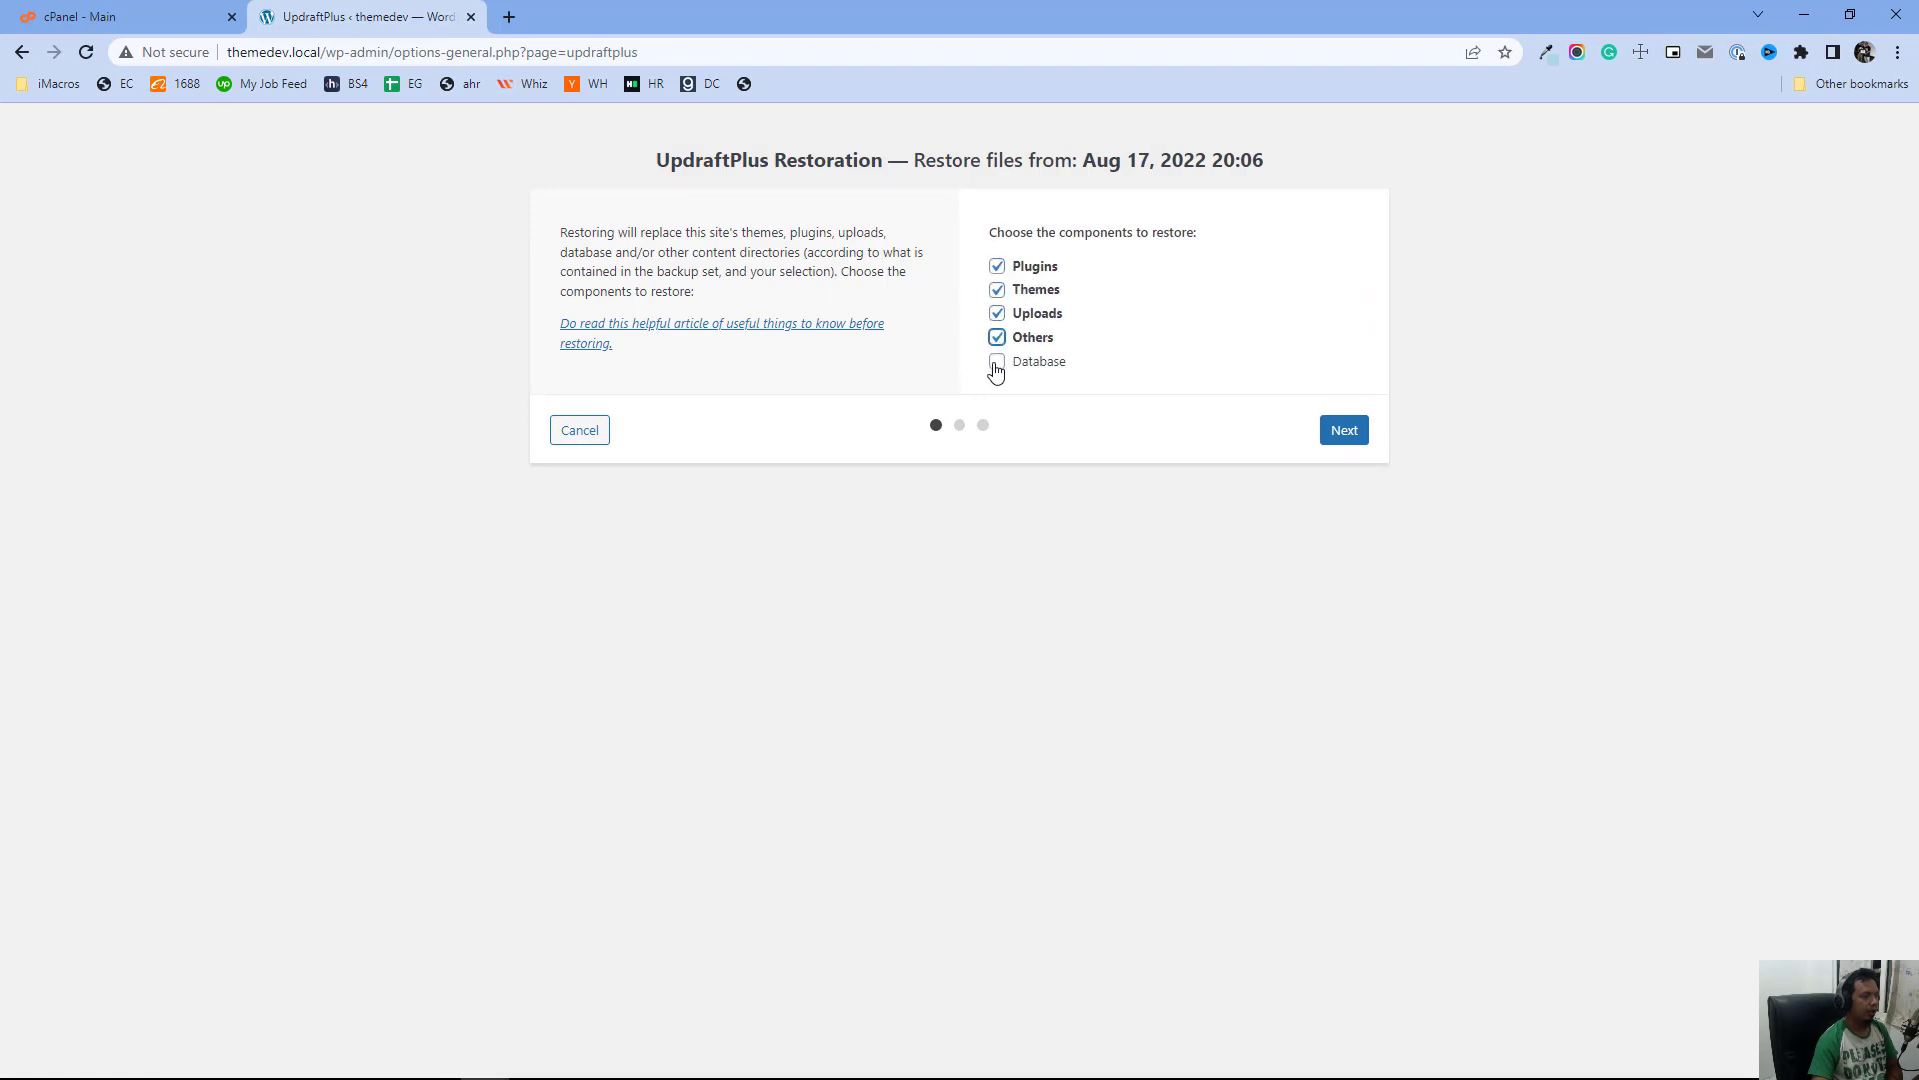
pyautogui.click(998, 363)
pyautogui.click(1344, 432)
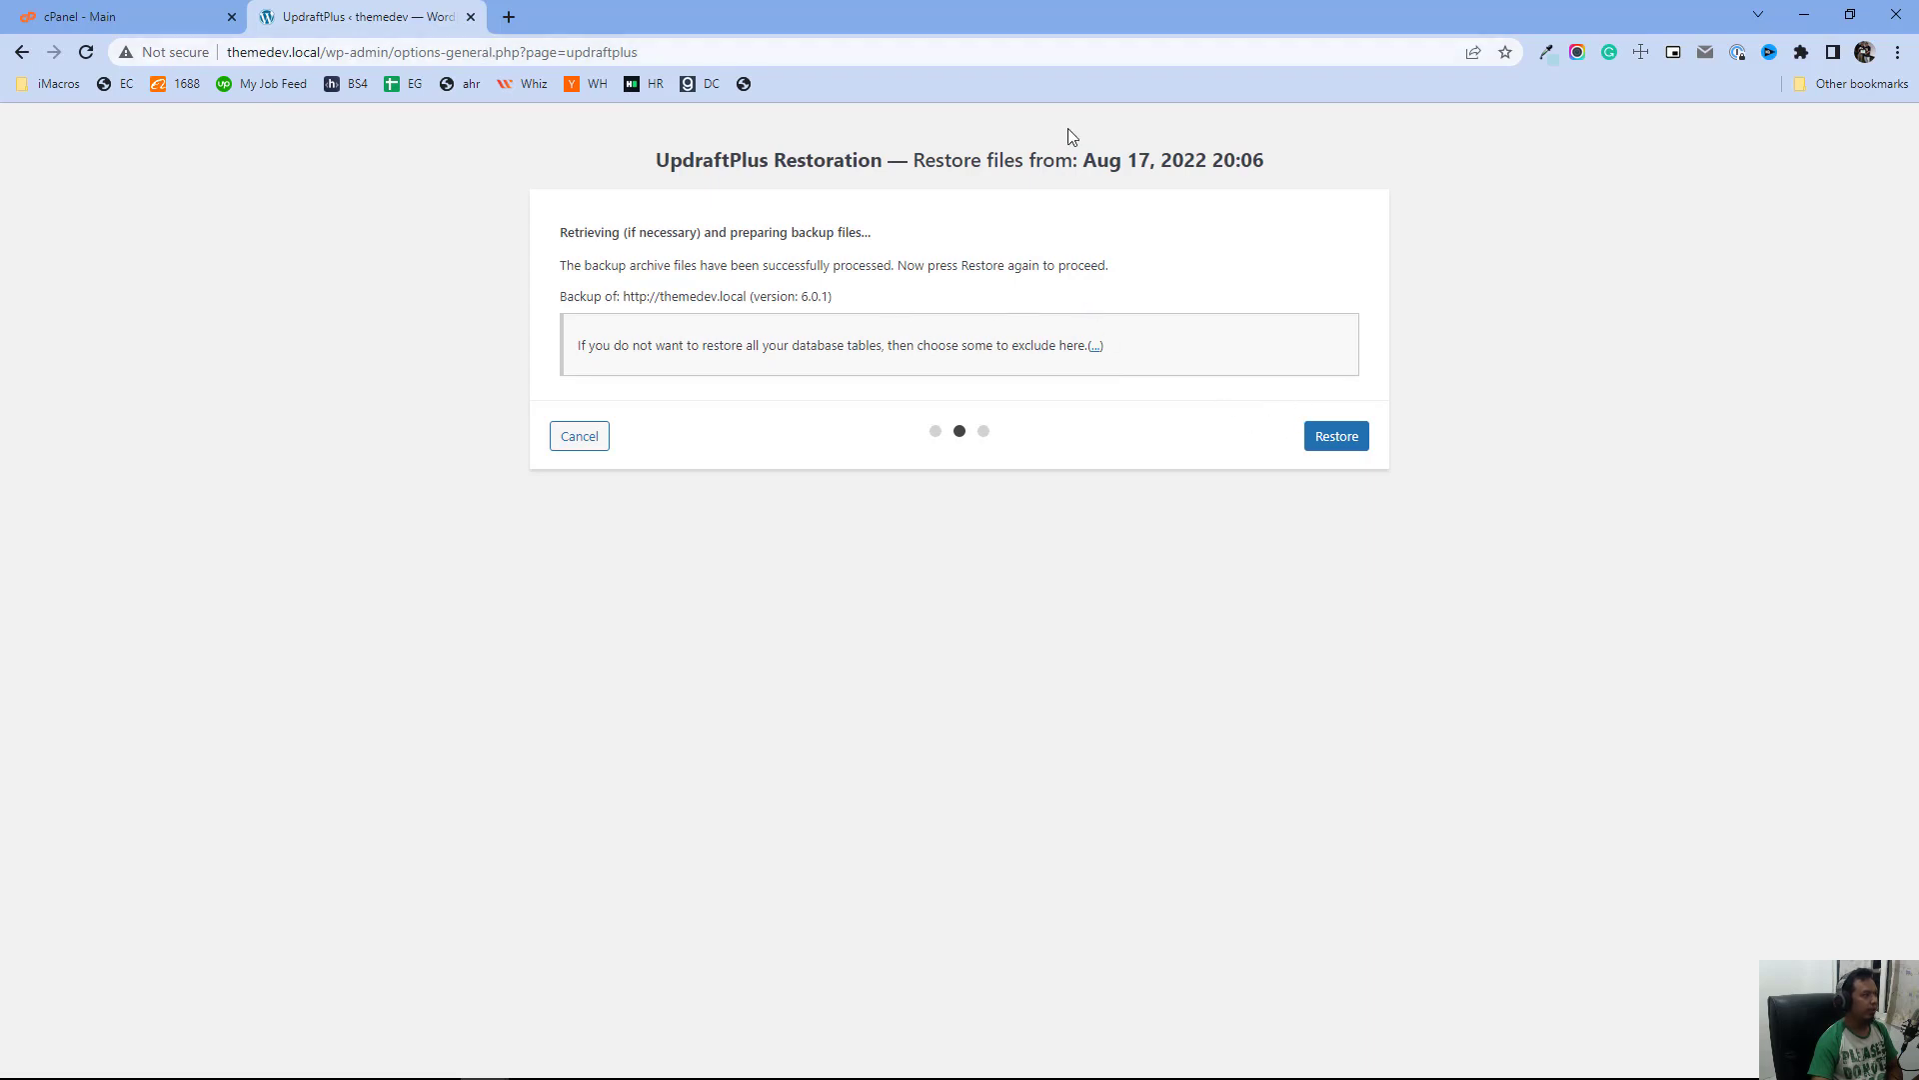
pyautogui.click(597, 436)
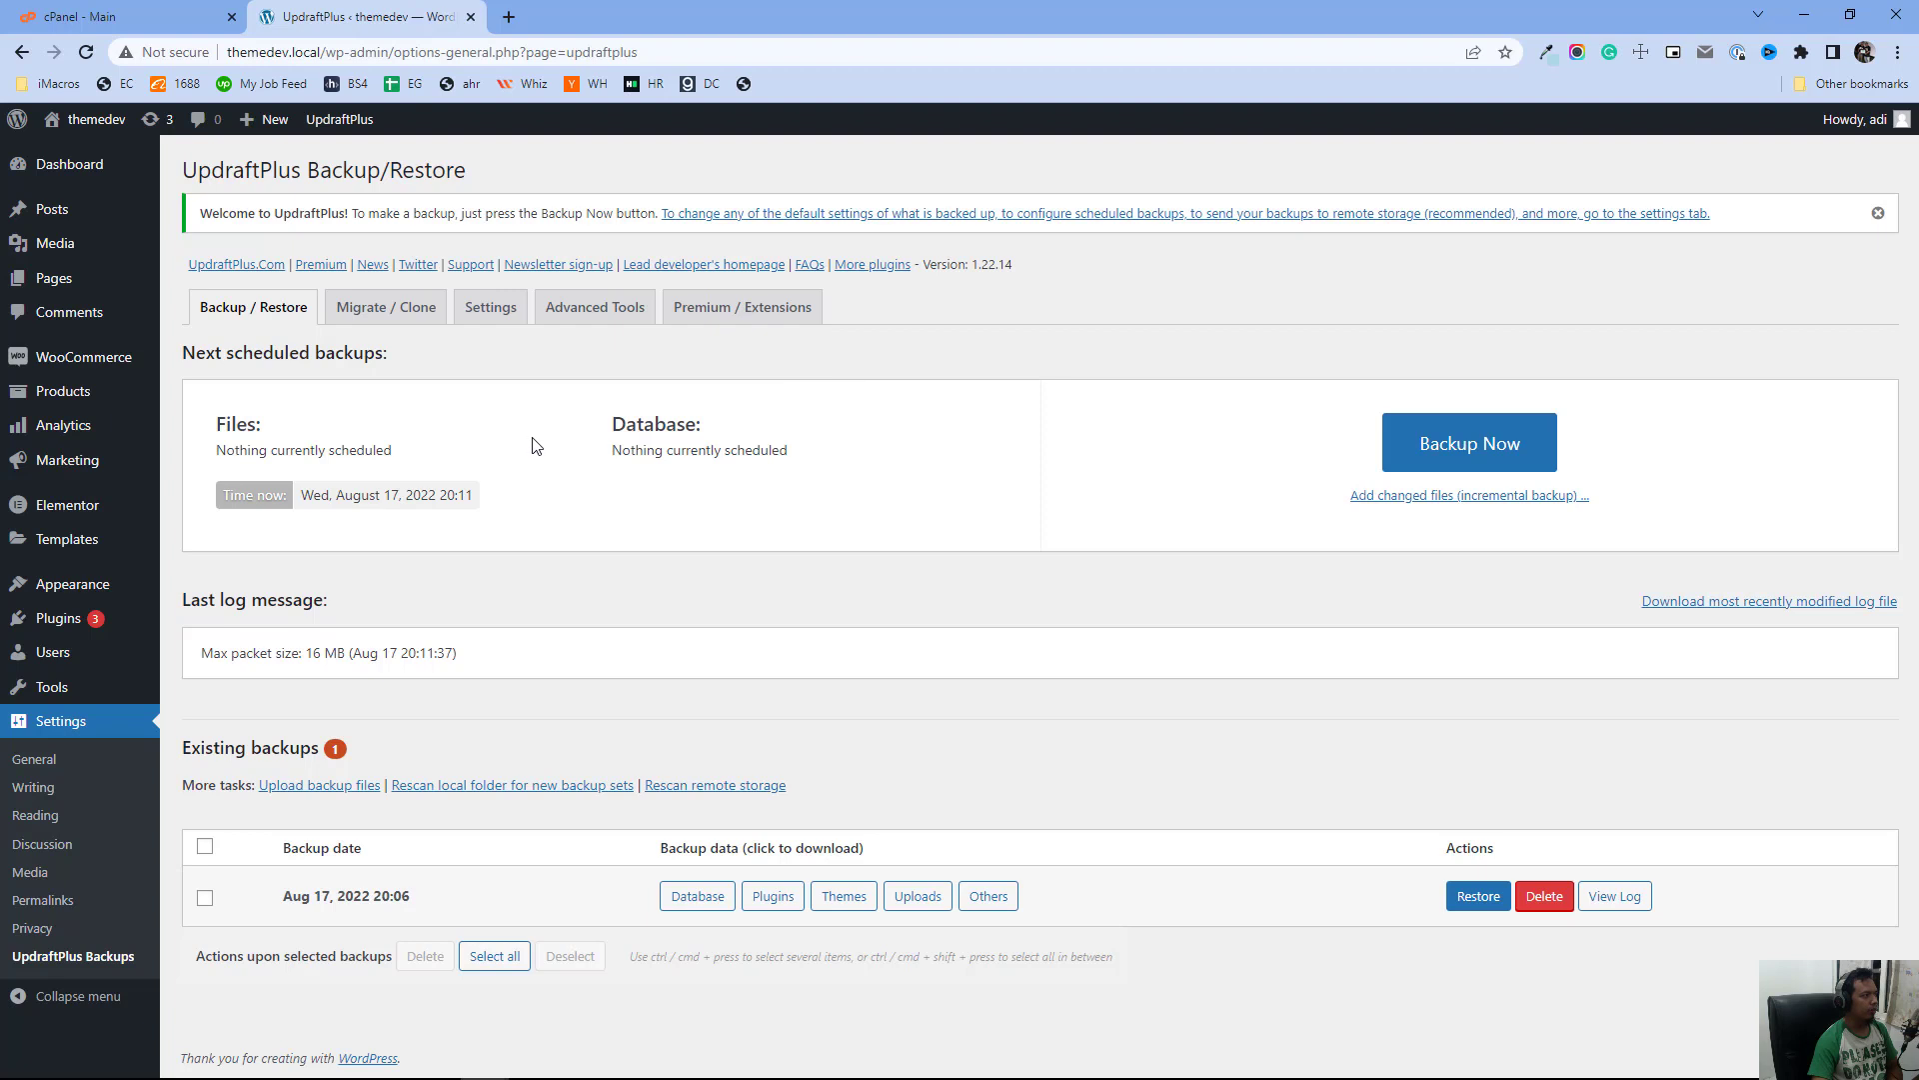
# Switch to the cPanel tab and open the File Manager
pyautogui.click(146, 16)
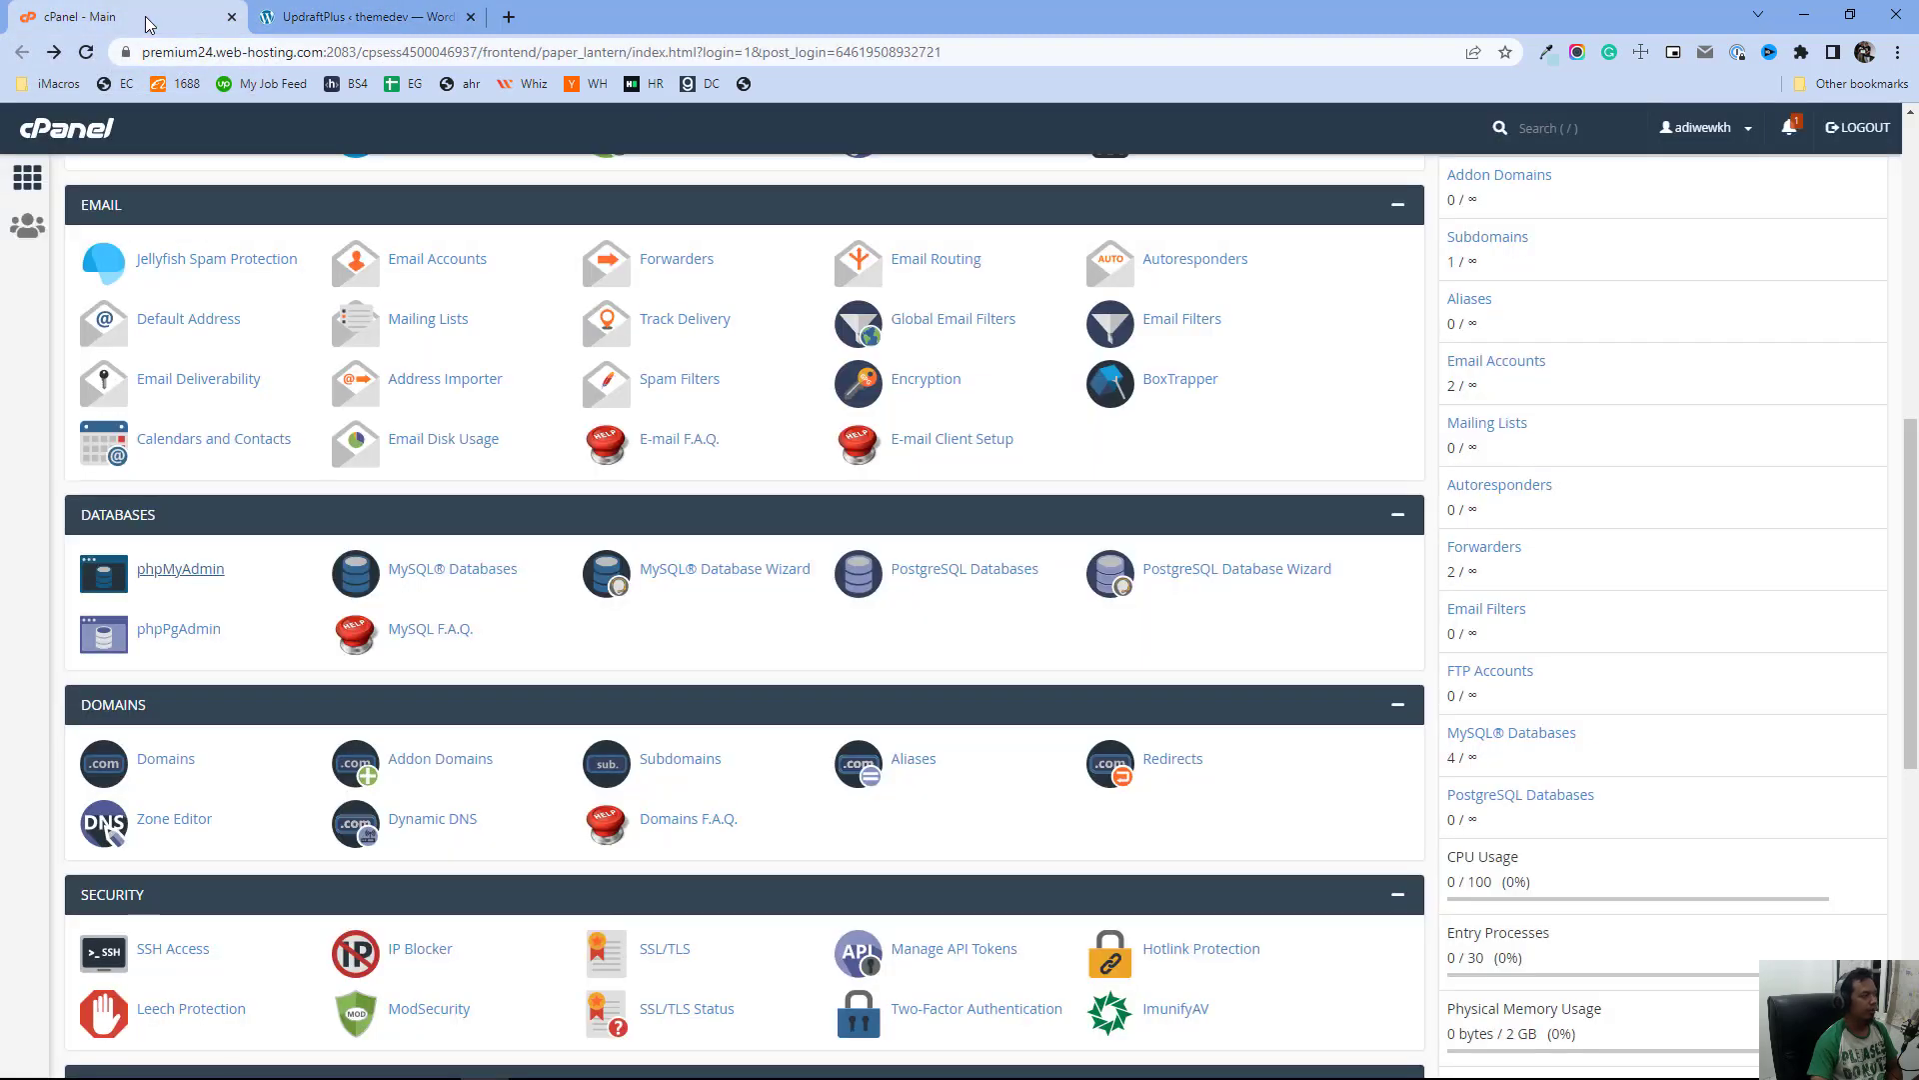
pyautogui.scroll(6, 778, 588)
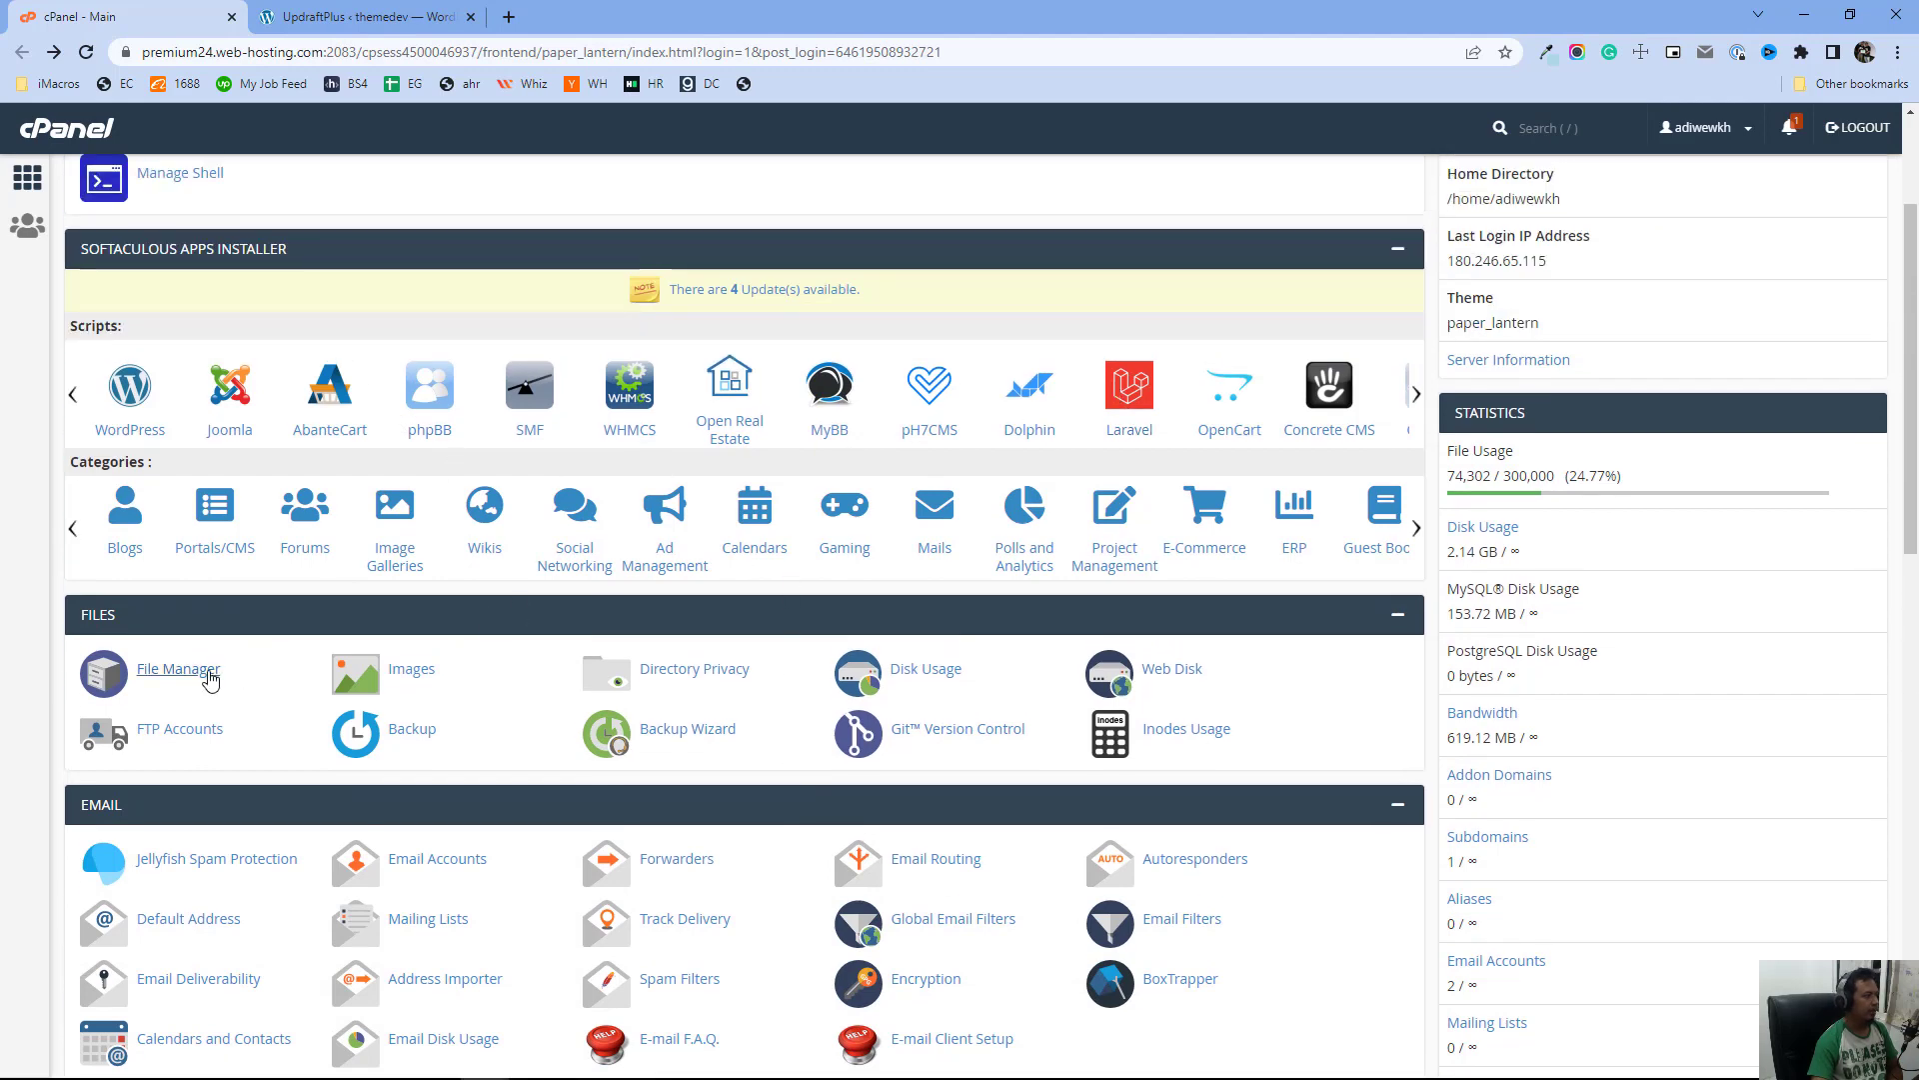
pyautogui.click(210, 680)
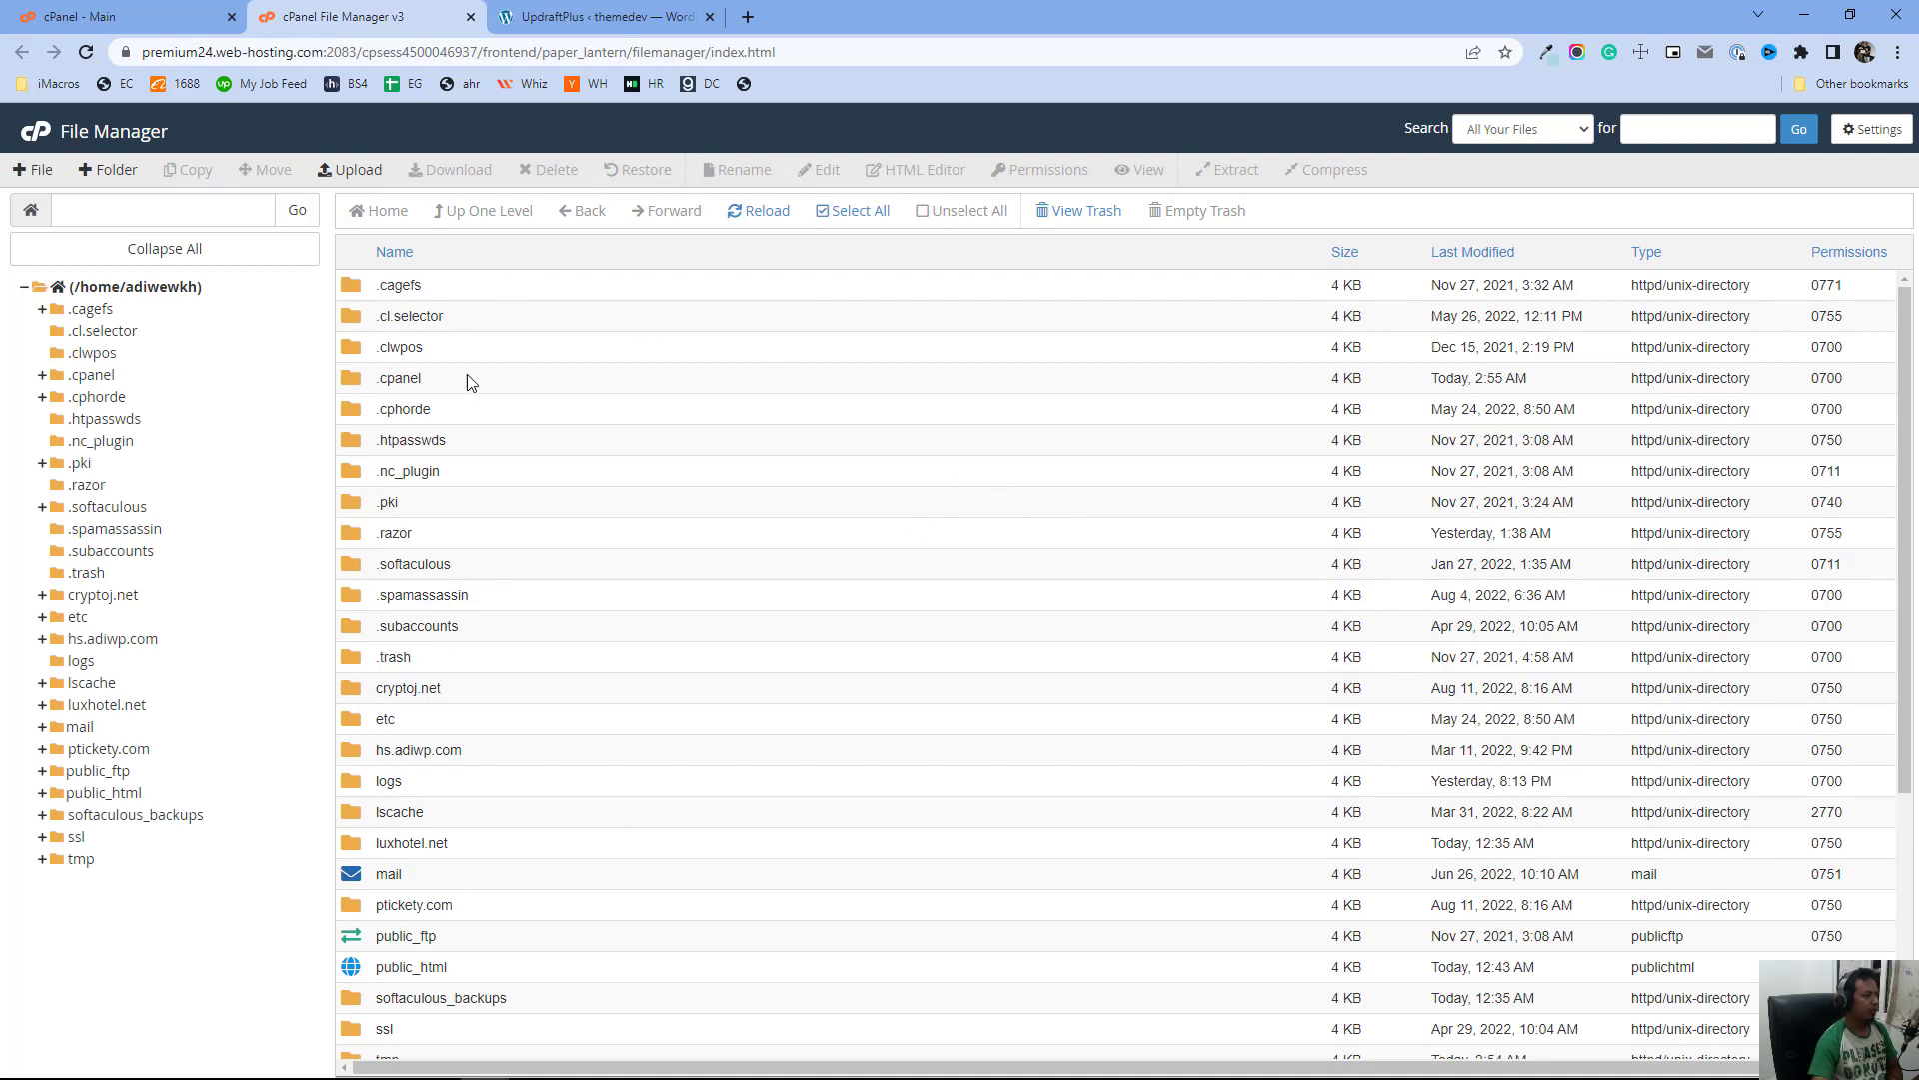
# Open the public_html folder in the file list
pyautogui.scroll(-3, 489, 440)
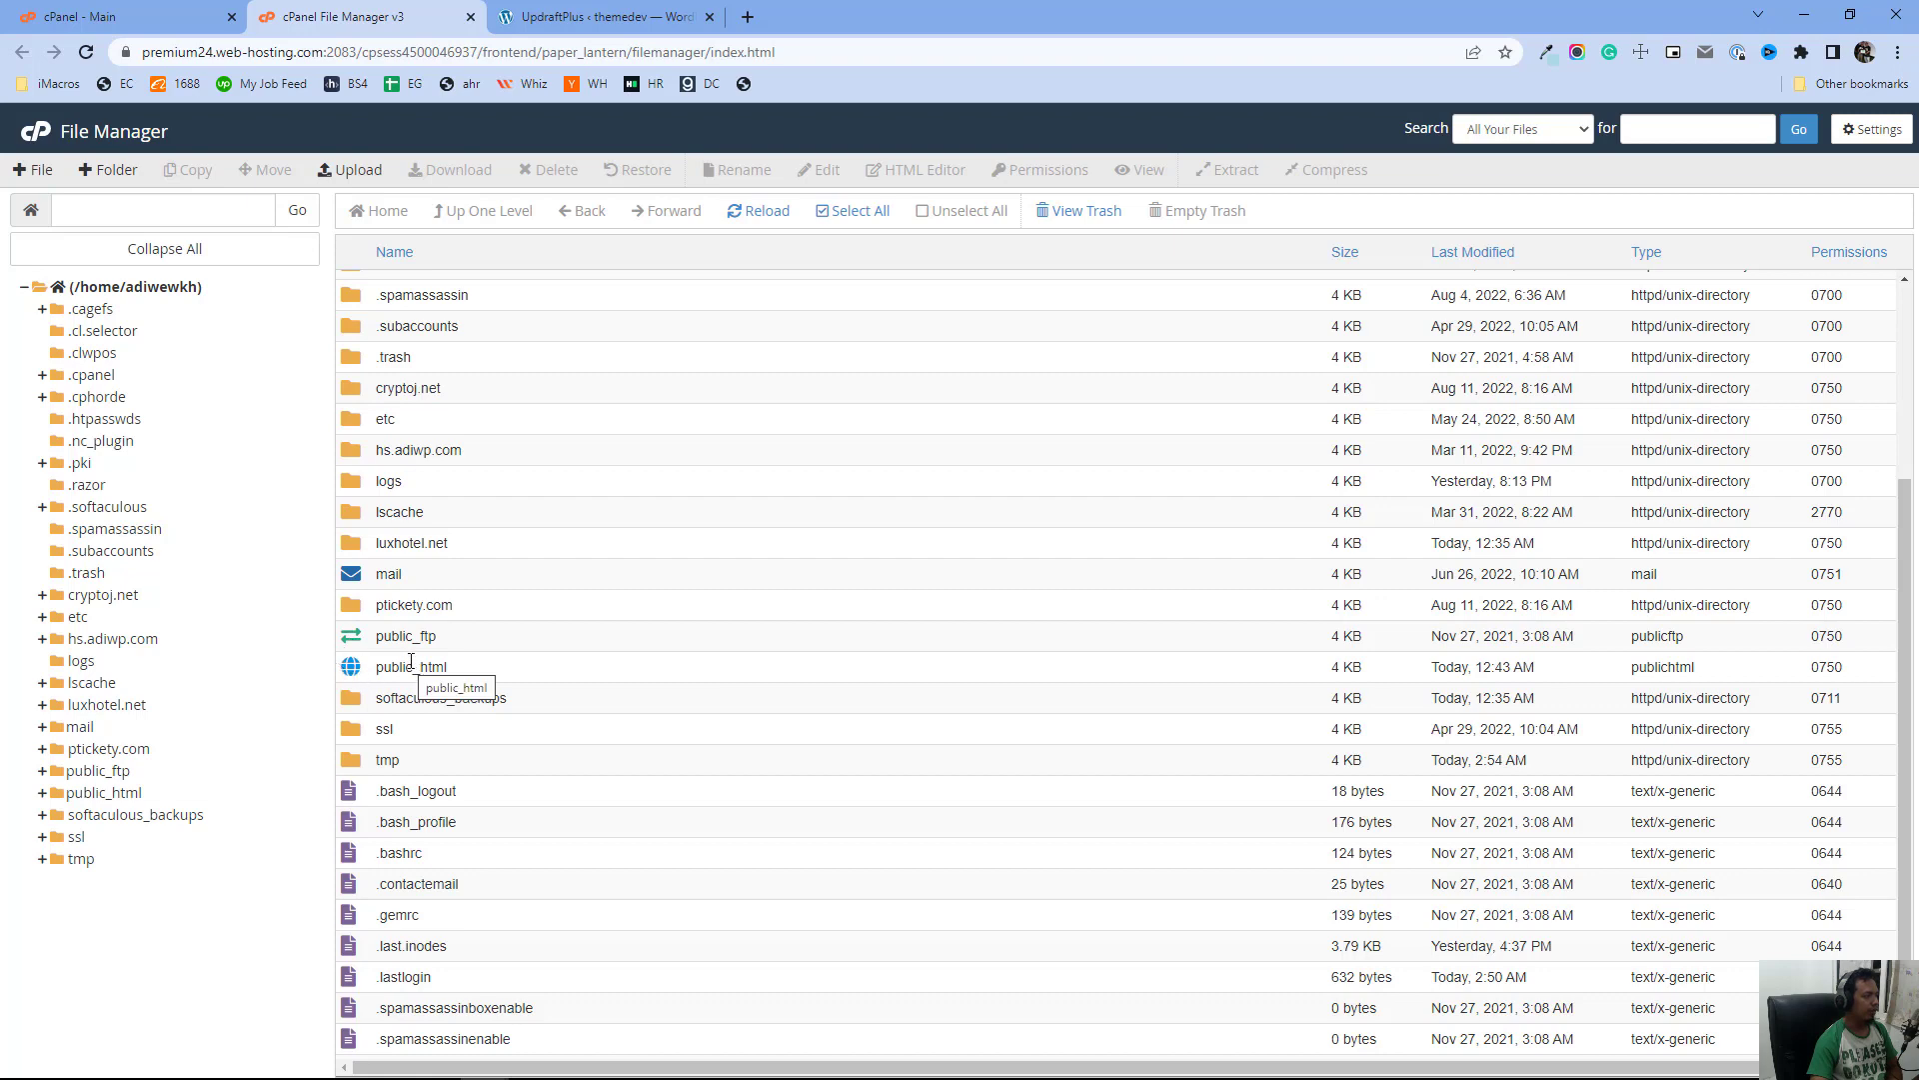
pyautogui.scroll(3, 462, 590)
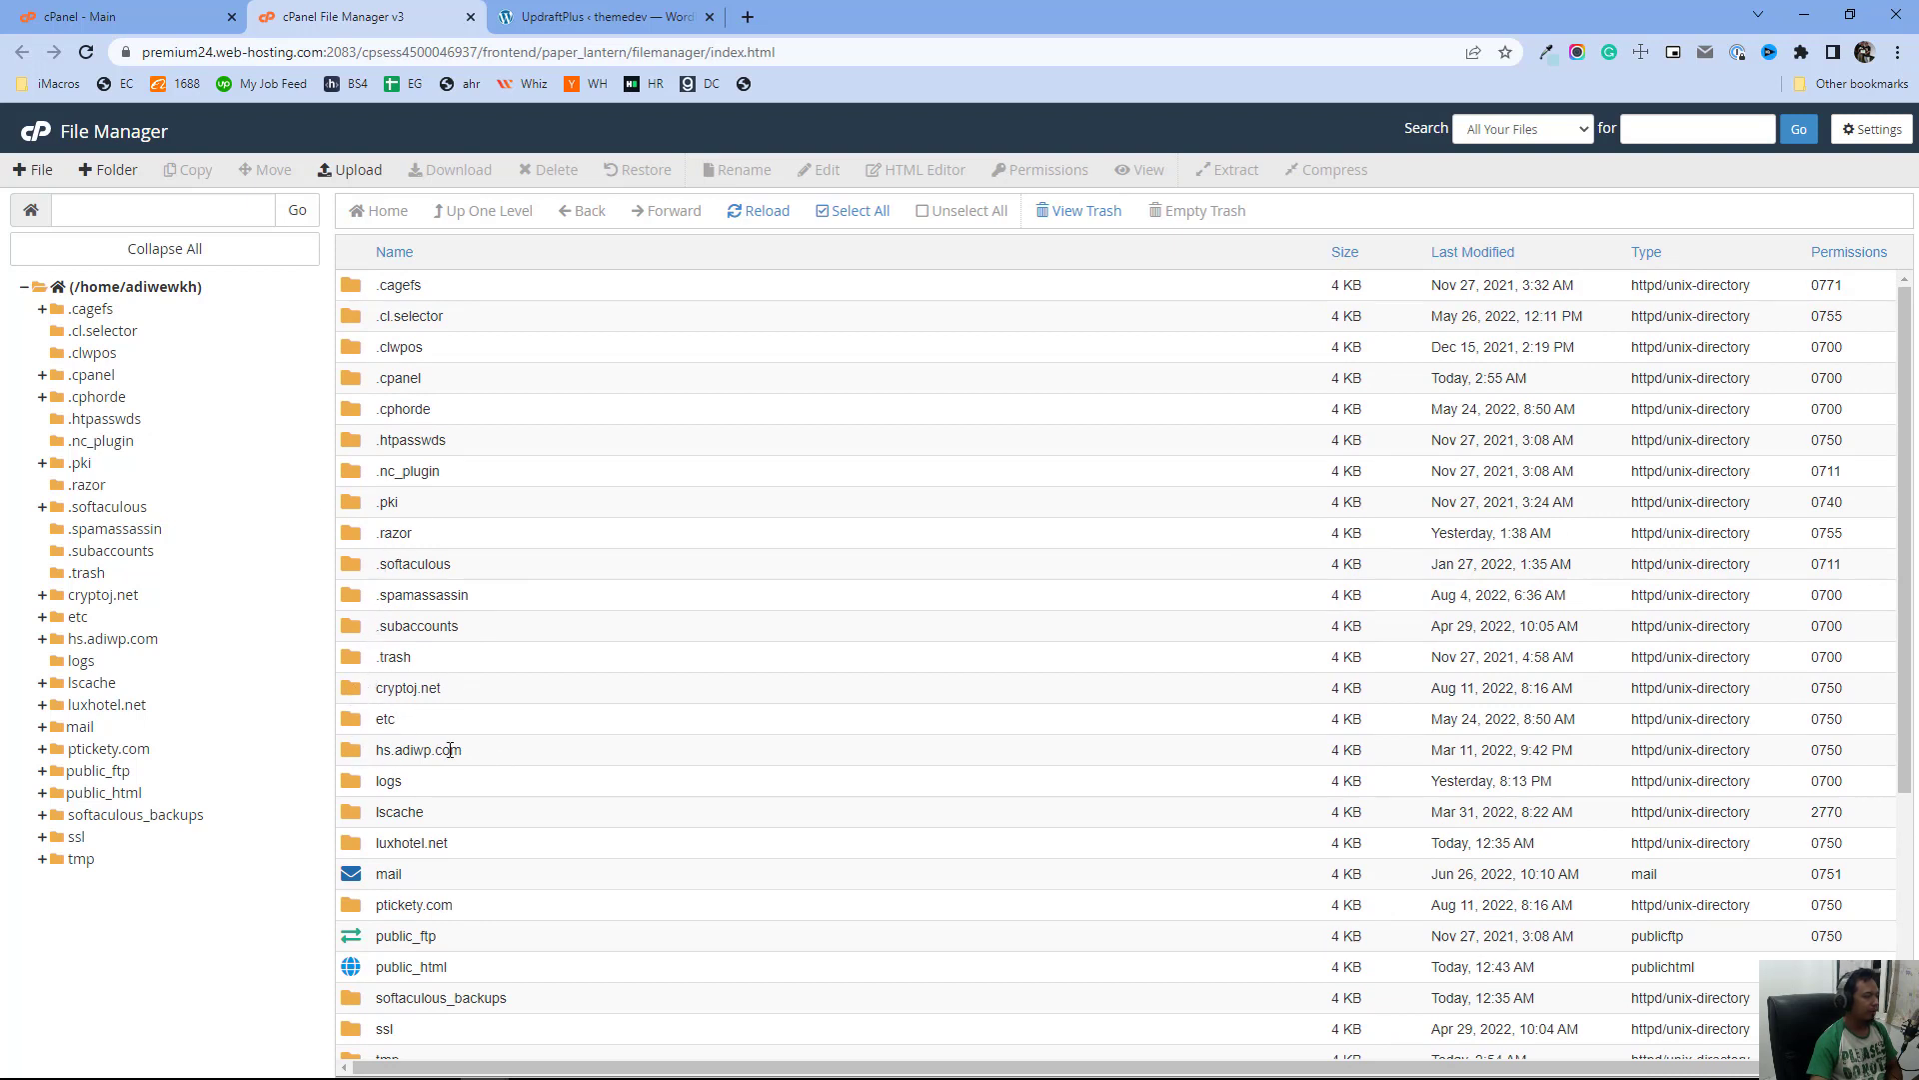
pyautogui.scroll(-4, 491, 725)
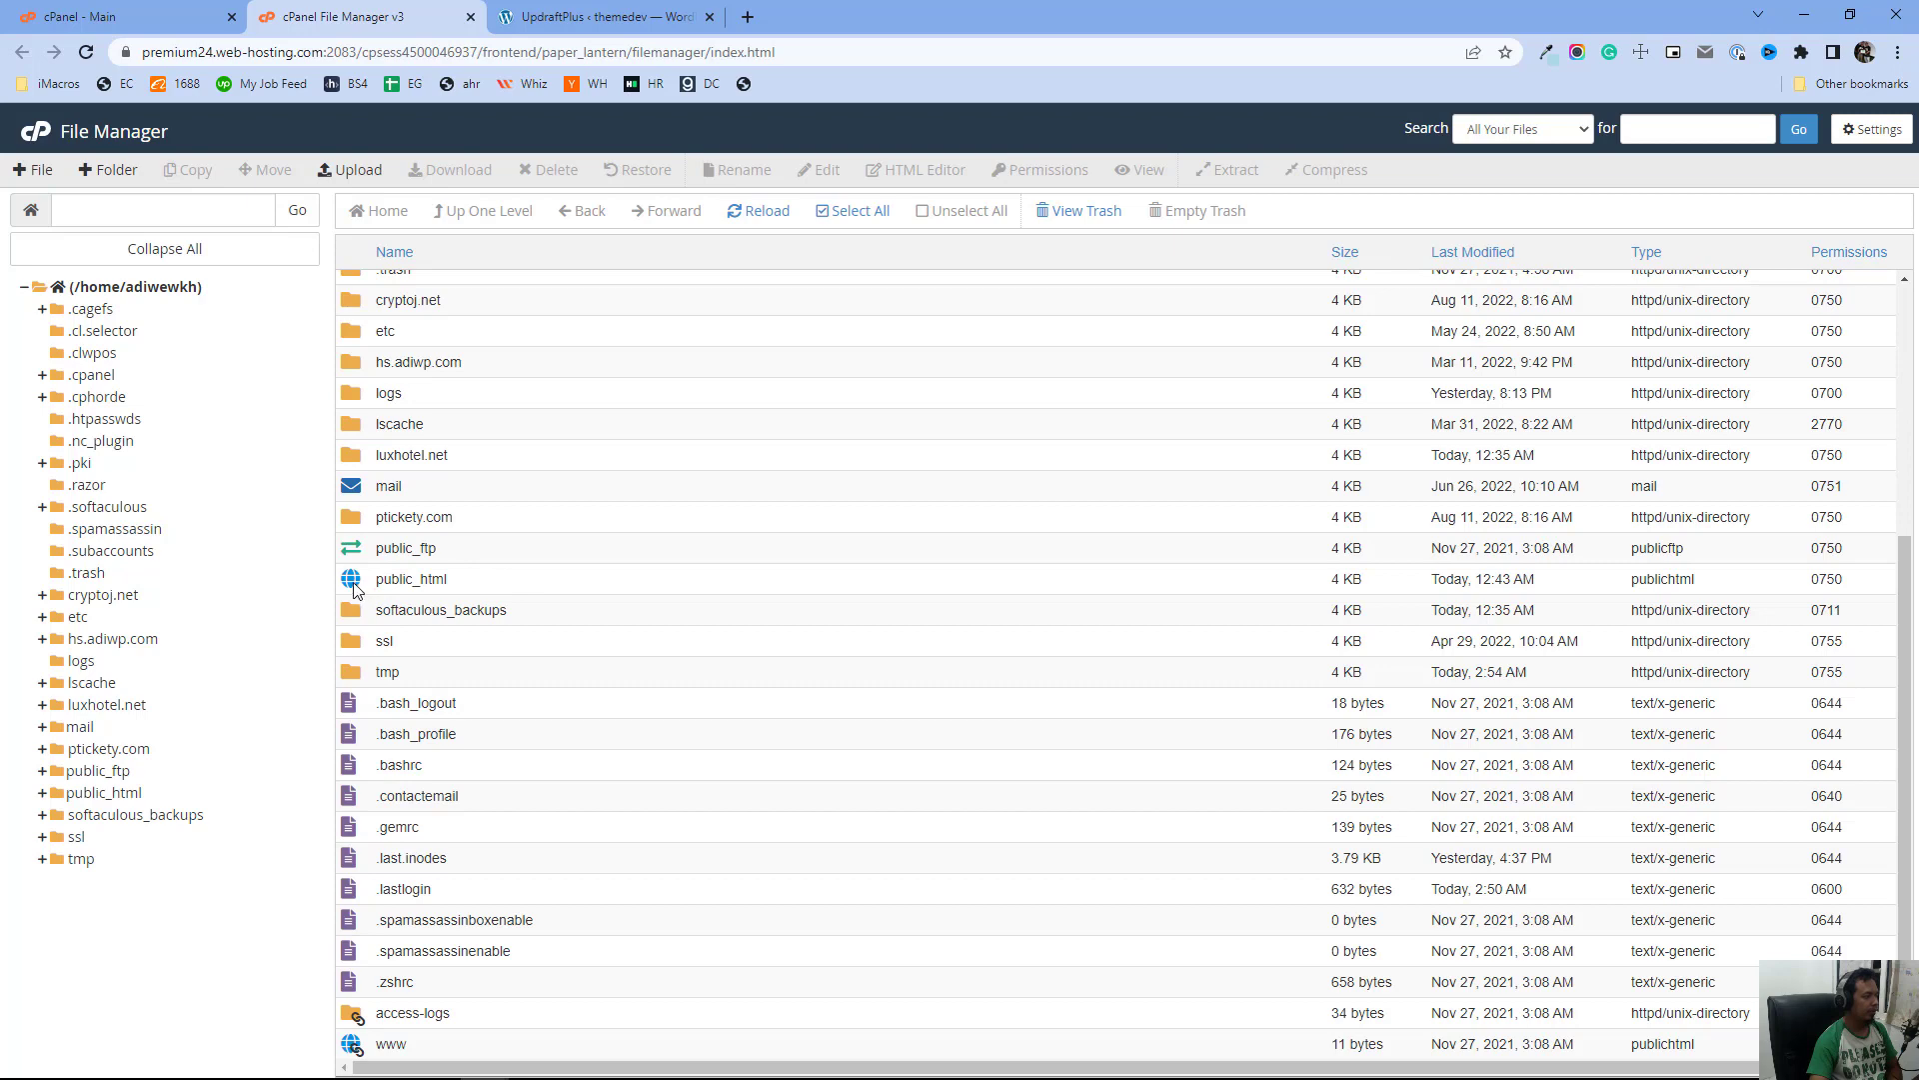
pyautogui.doubleClick(353, 587)
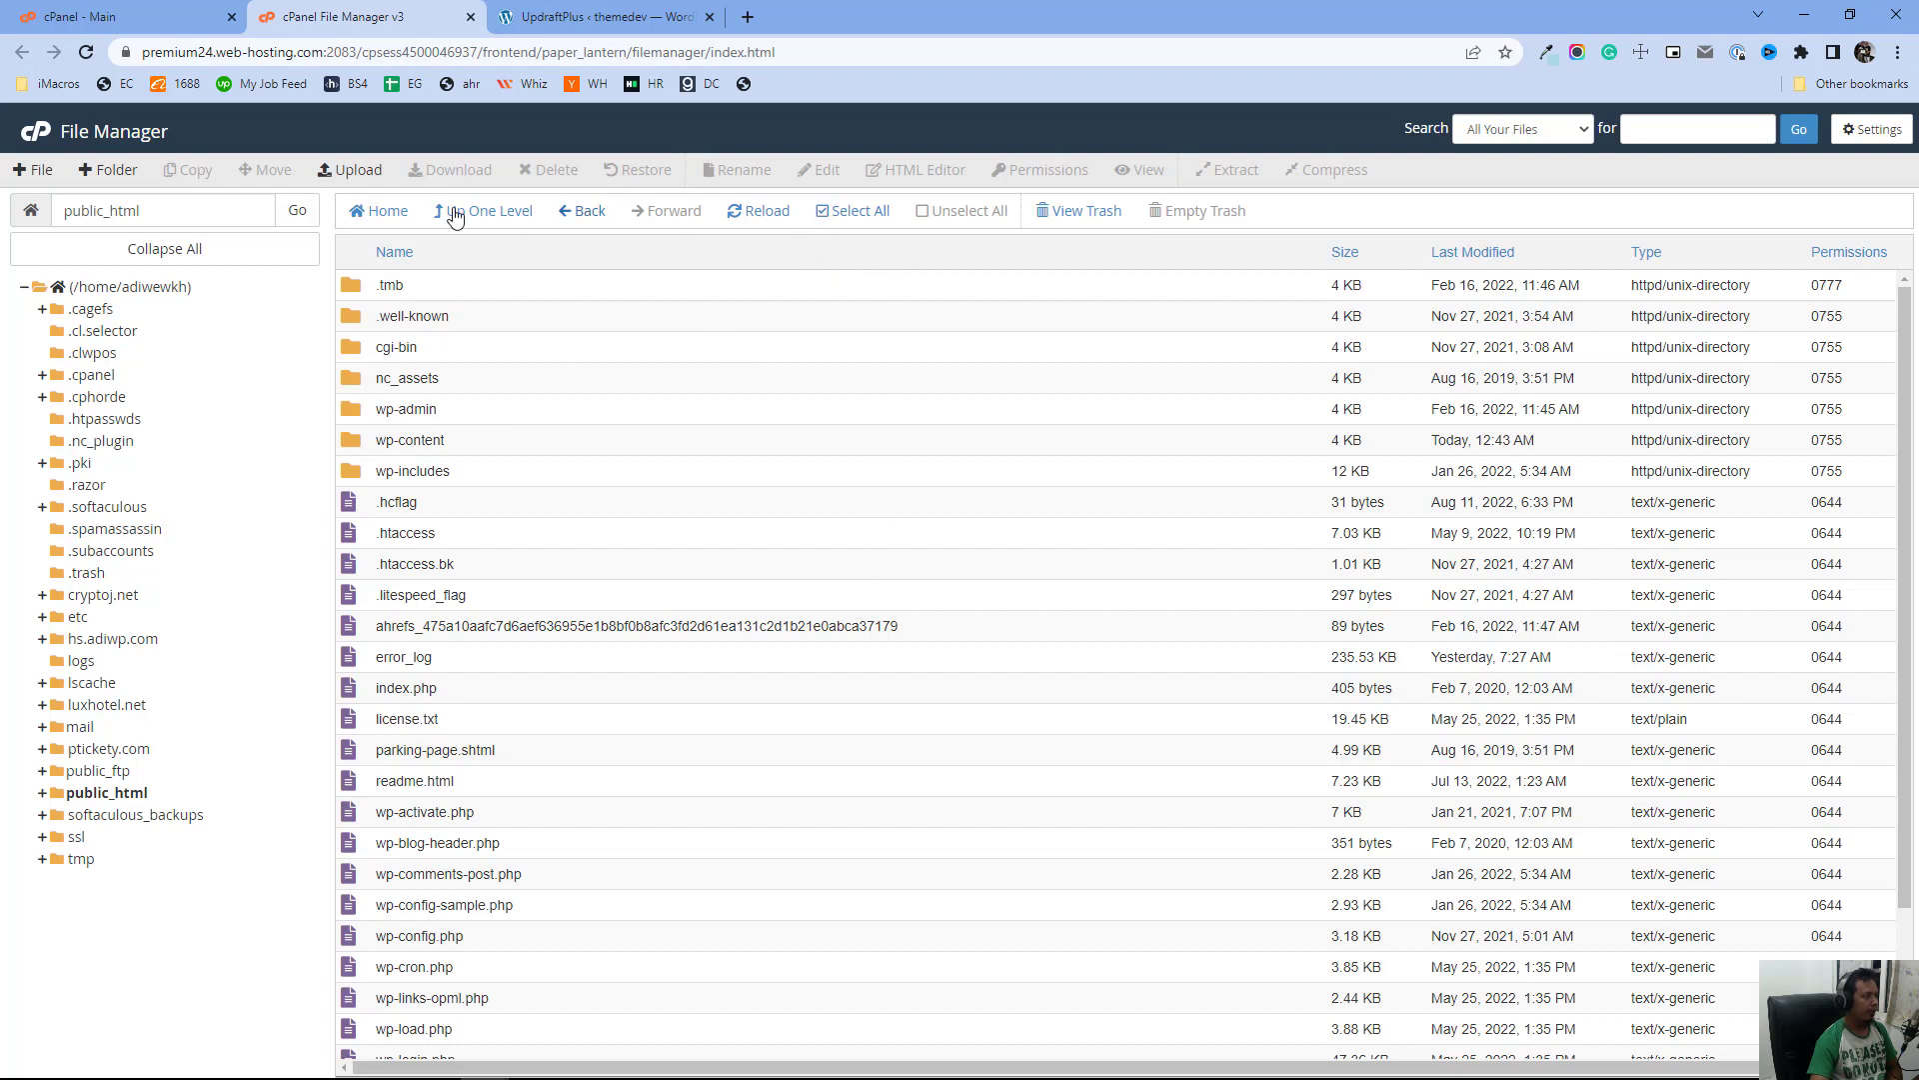
# Compress every item in public_html into a Zip archive named backupzxc.zip
pyautogui.click(844, 220)
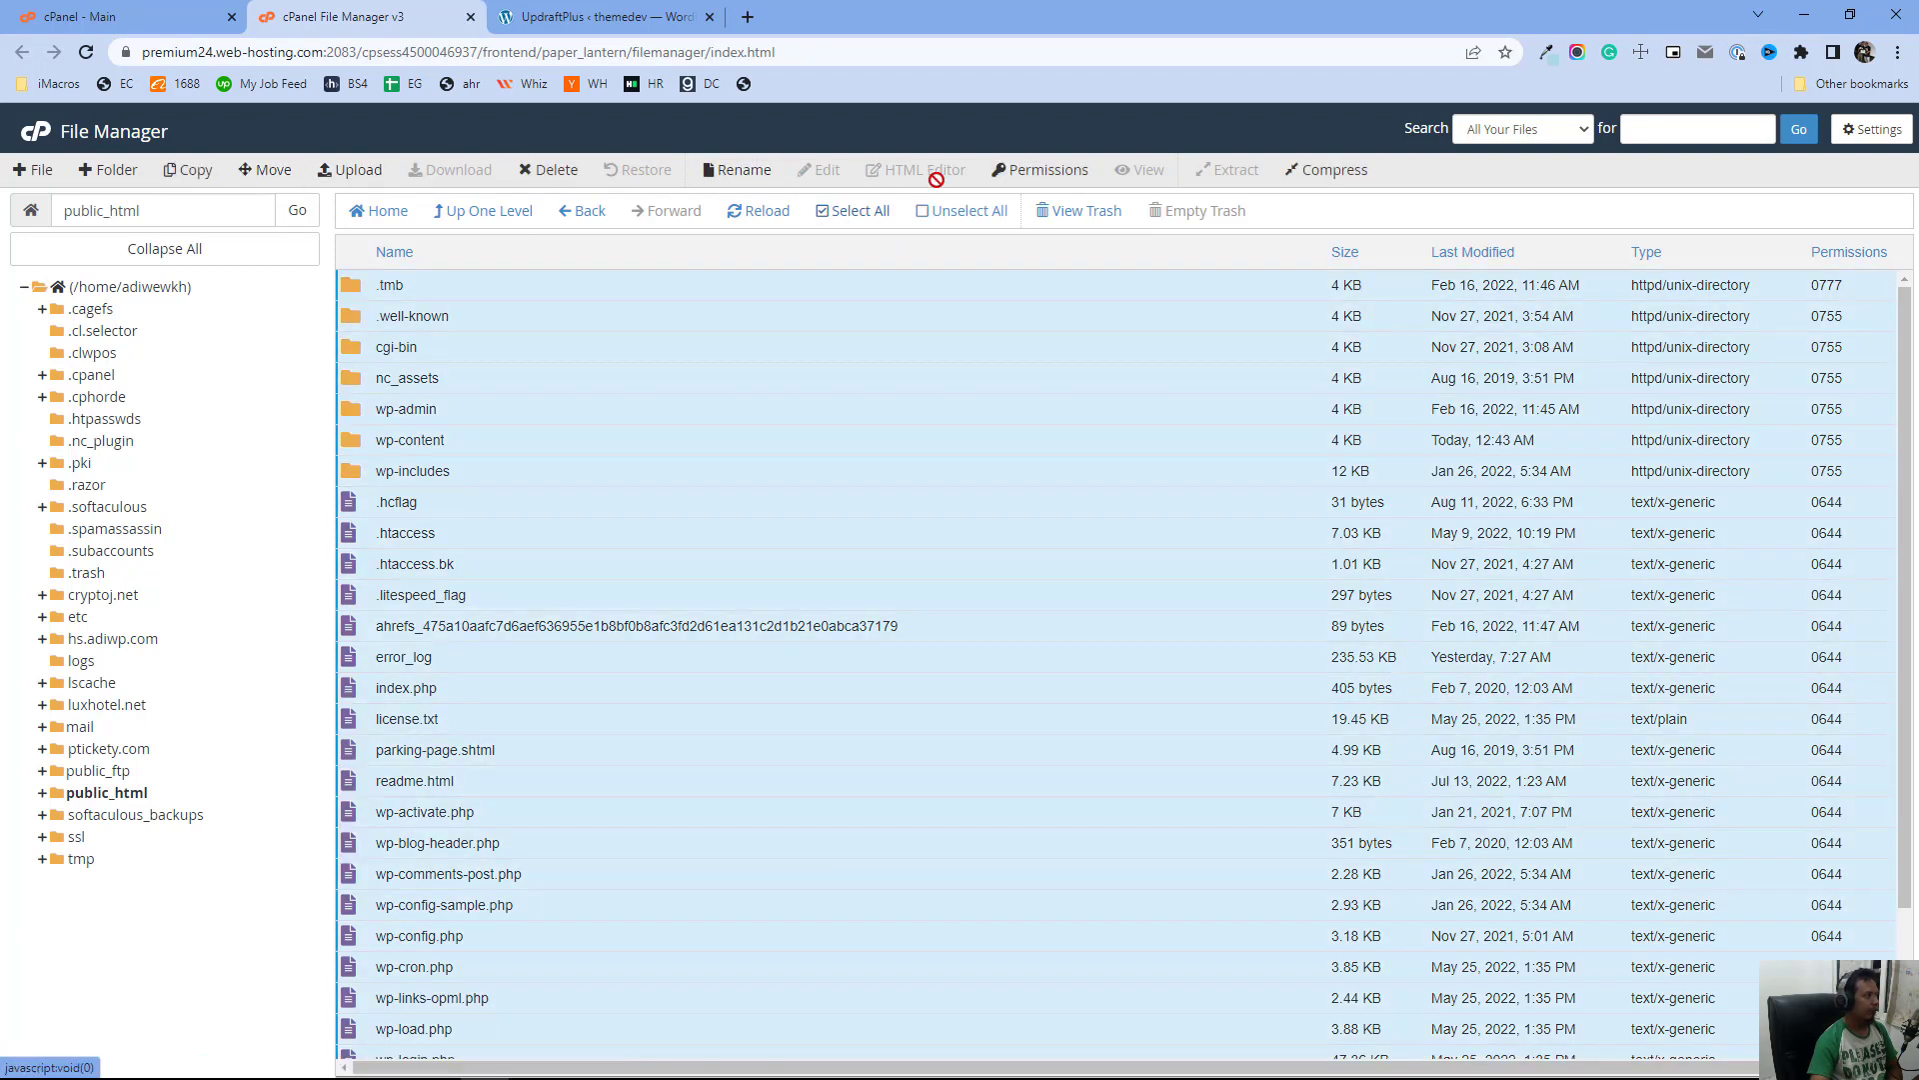
pyautogui.click(1332, 172)
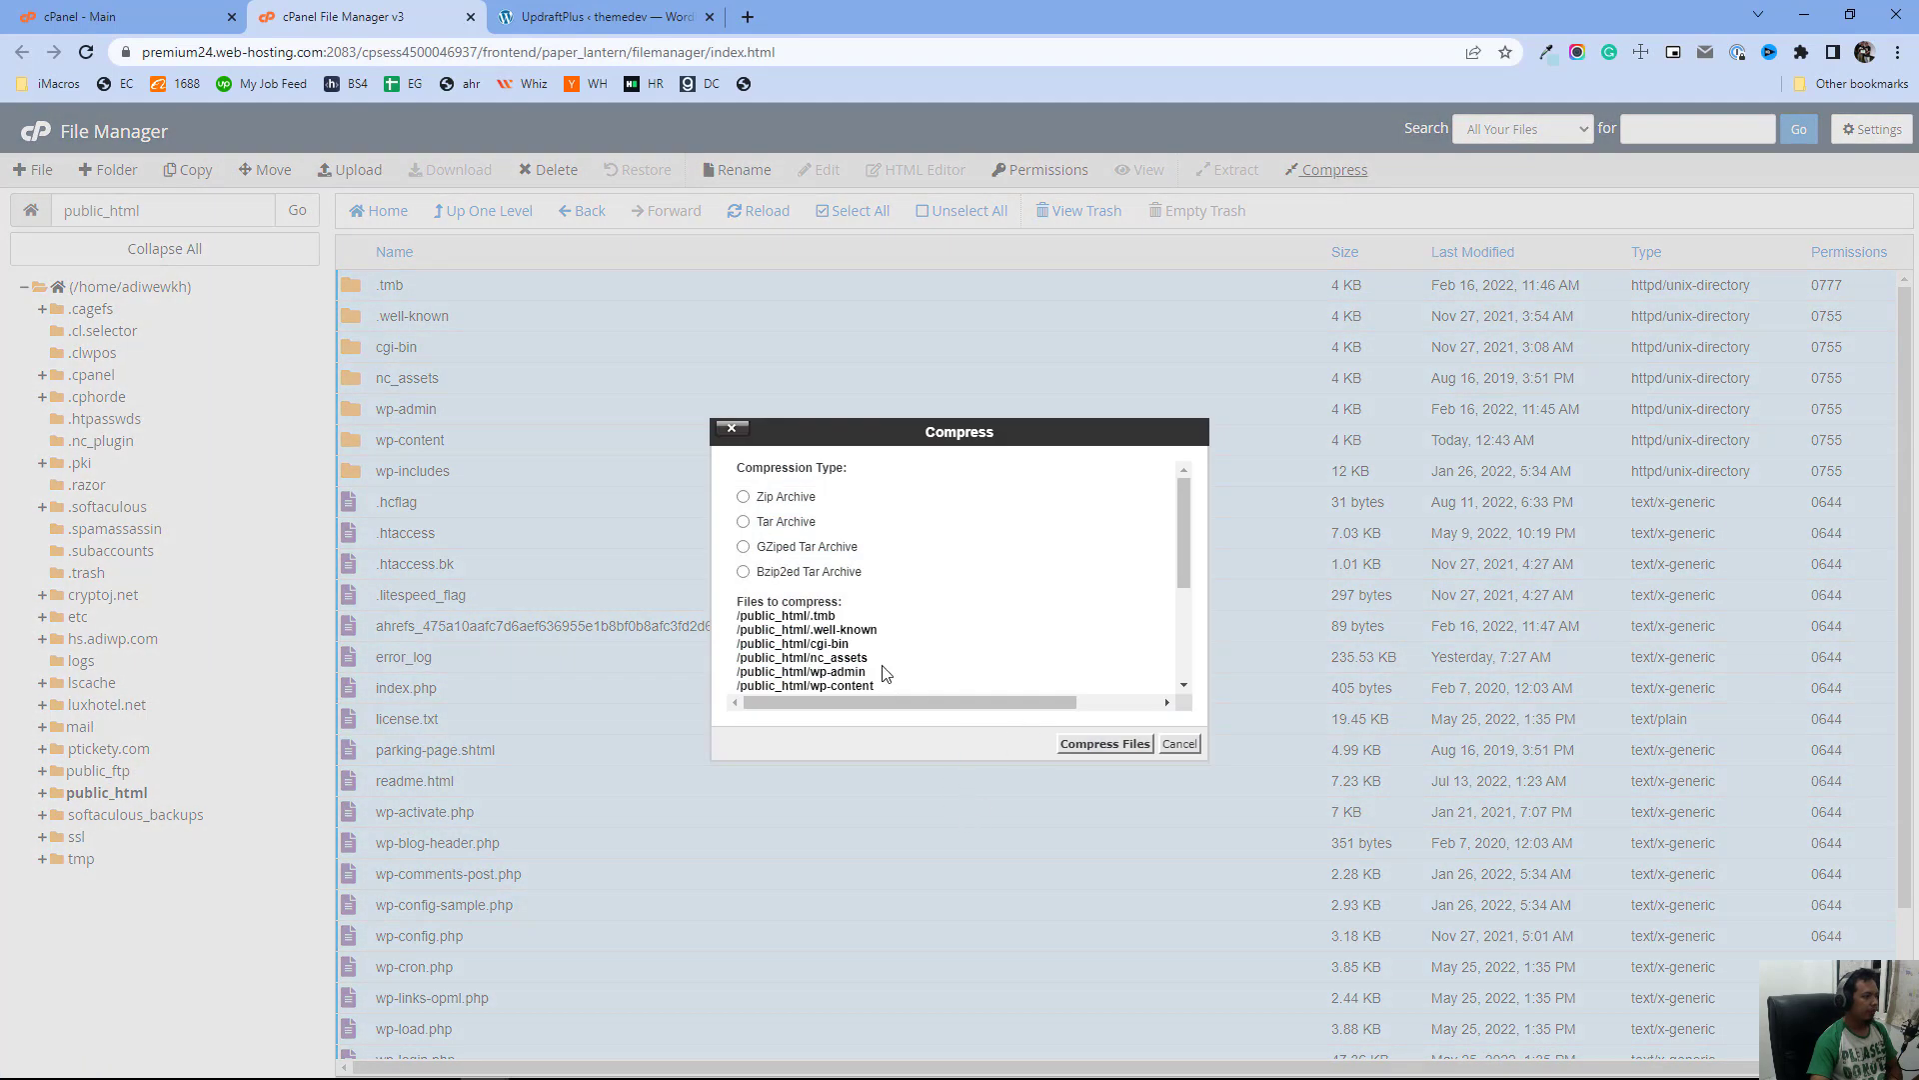
pyautogui.click(743, 497)
pyautogui.scroll(-3, 1129, 535)
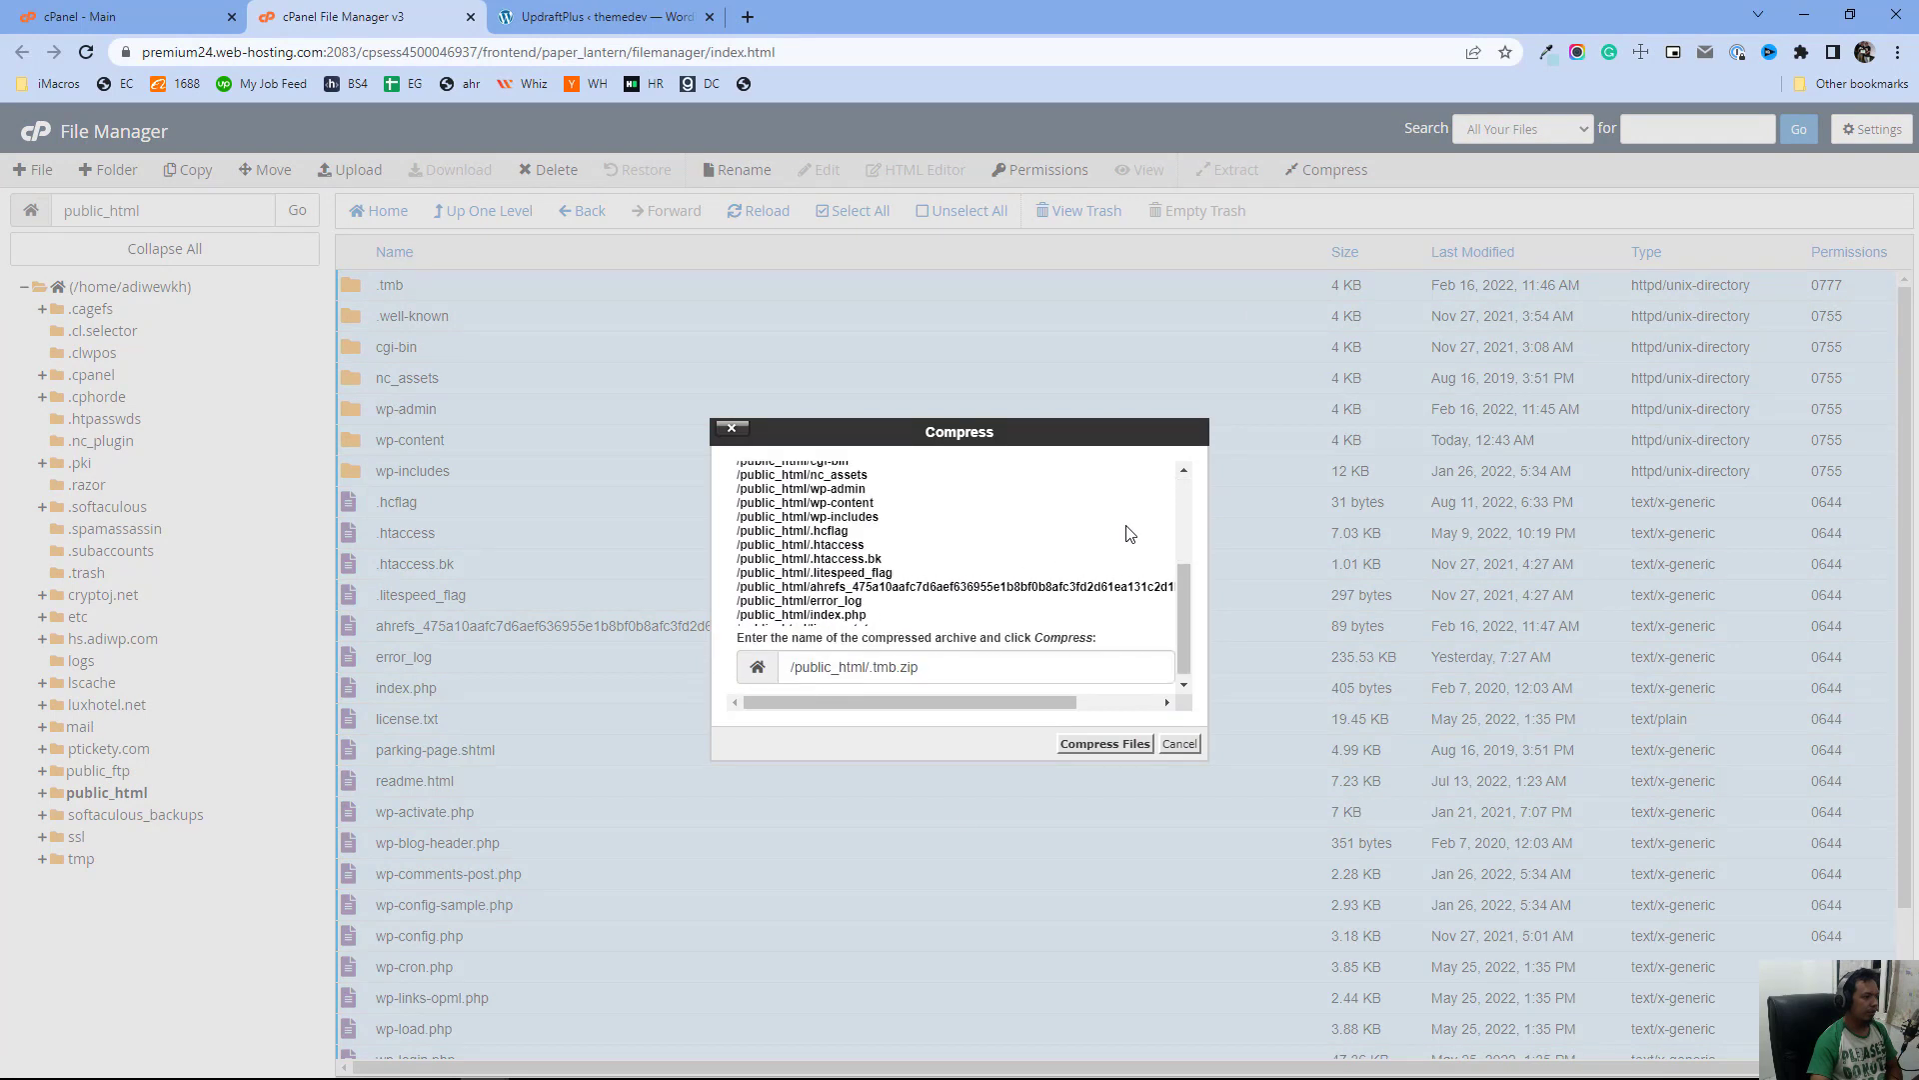
pyautogui.click(881, 667)
pyautogui.moveTo(896, 661); pyautogui.dragTo(869, 661)
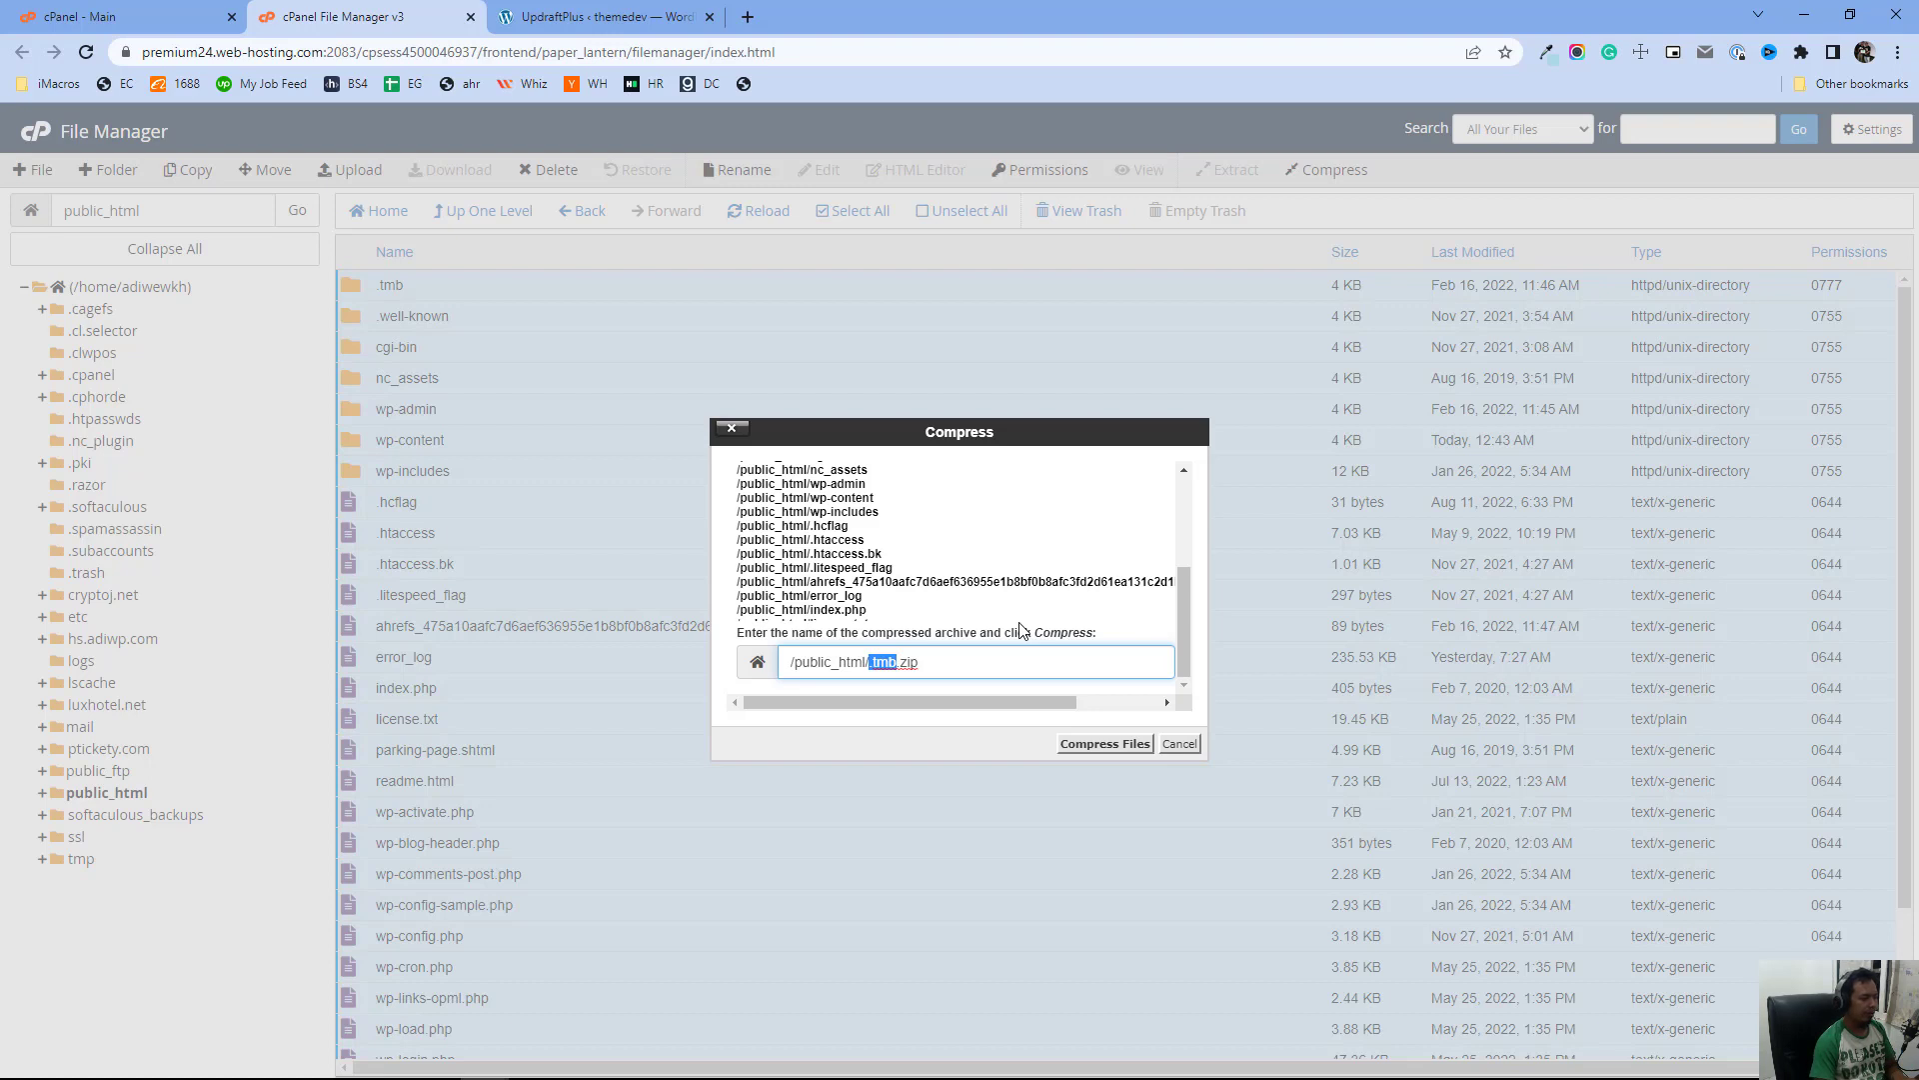
pyautogui.write('backupzxc')
pyautogui.click(1106, 745)
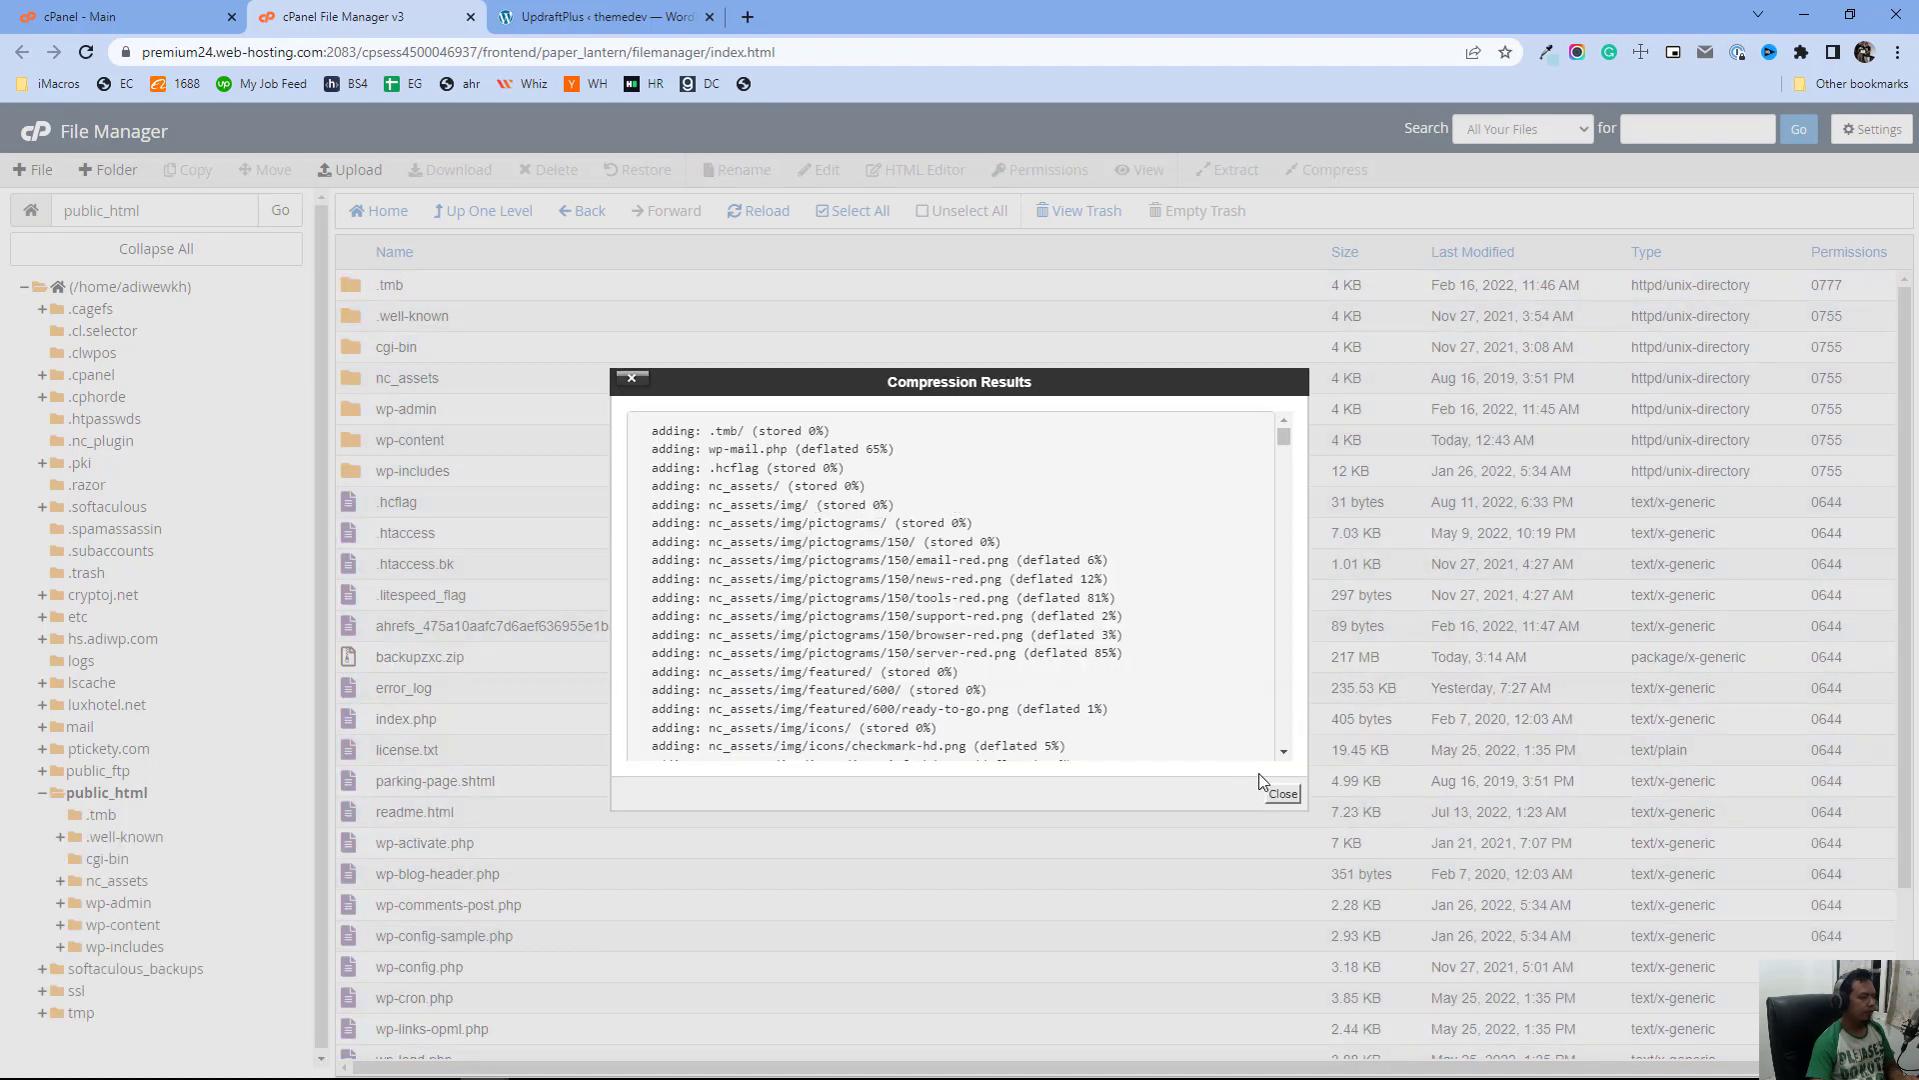
pyautogui.click(1282, 792)
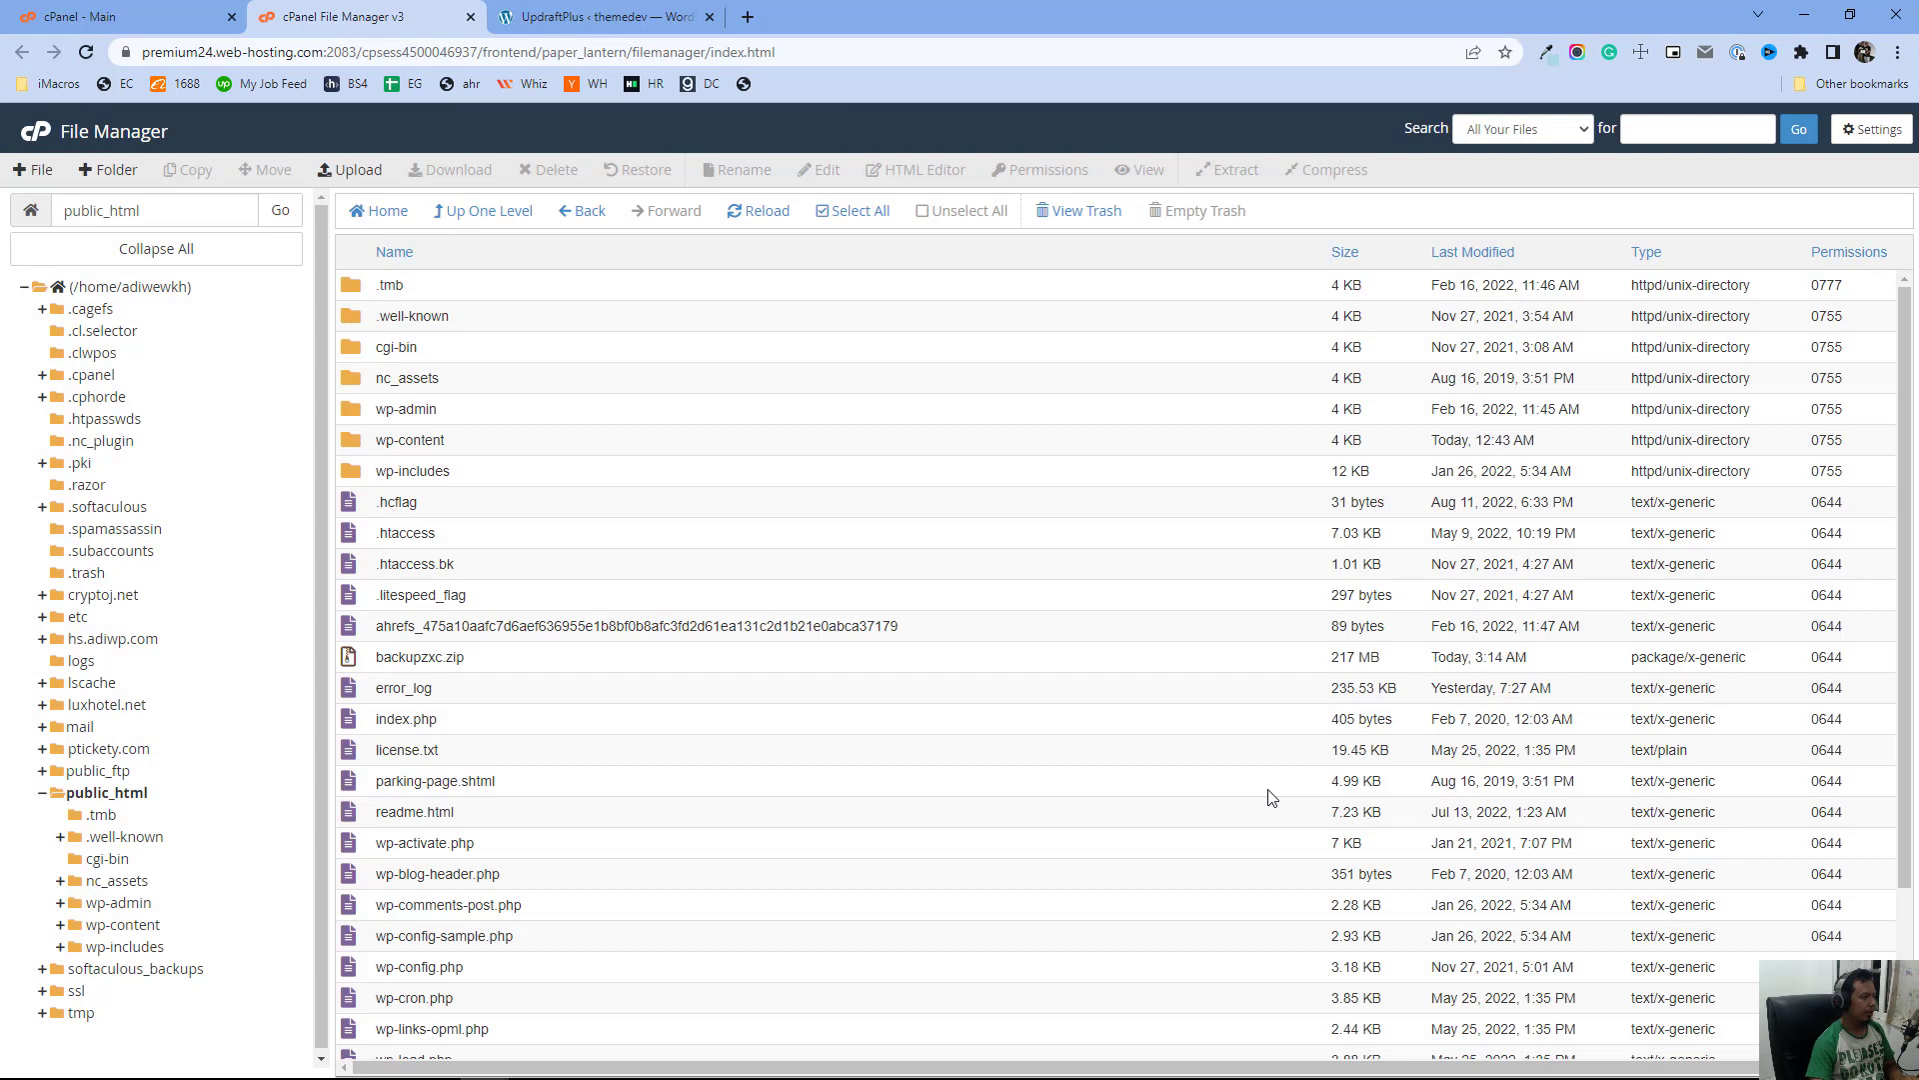
# Download the backupzxc.zip archive
pyautogui.click(476, 670)
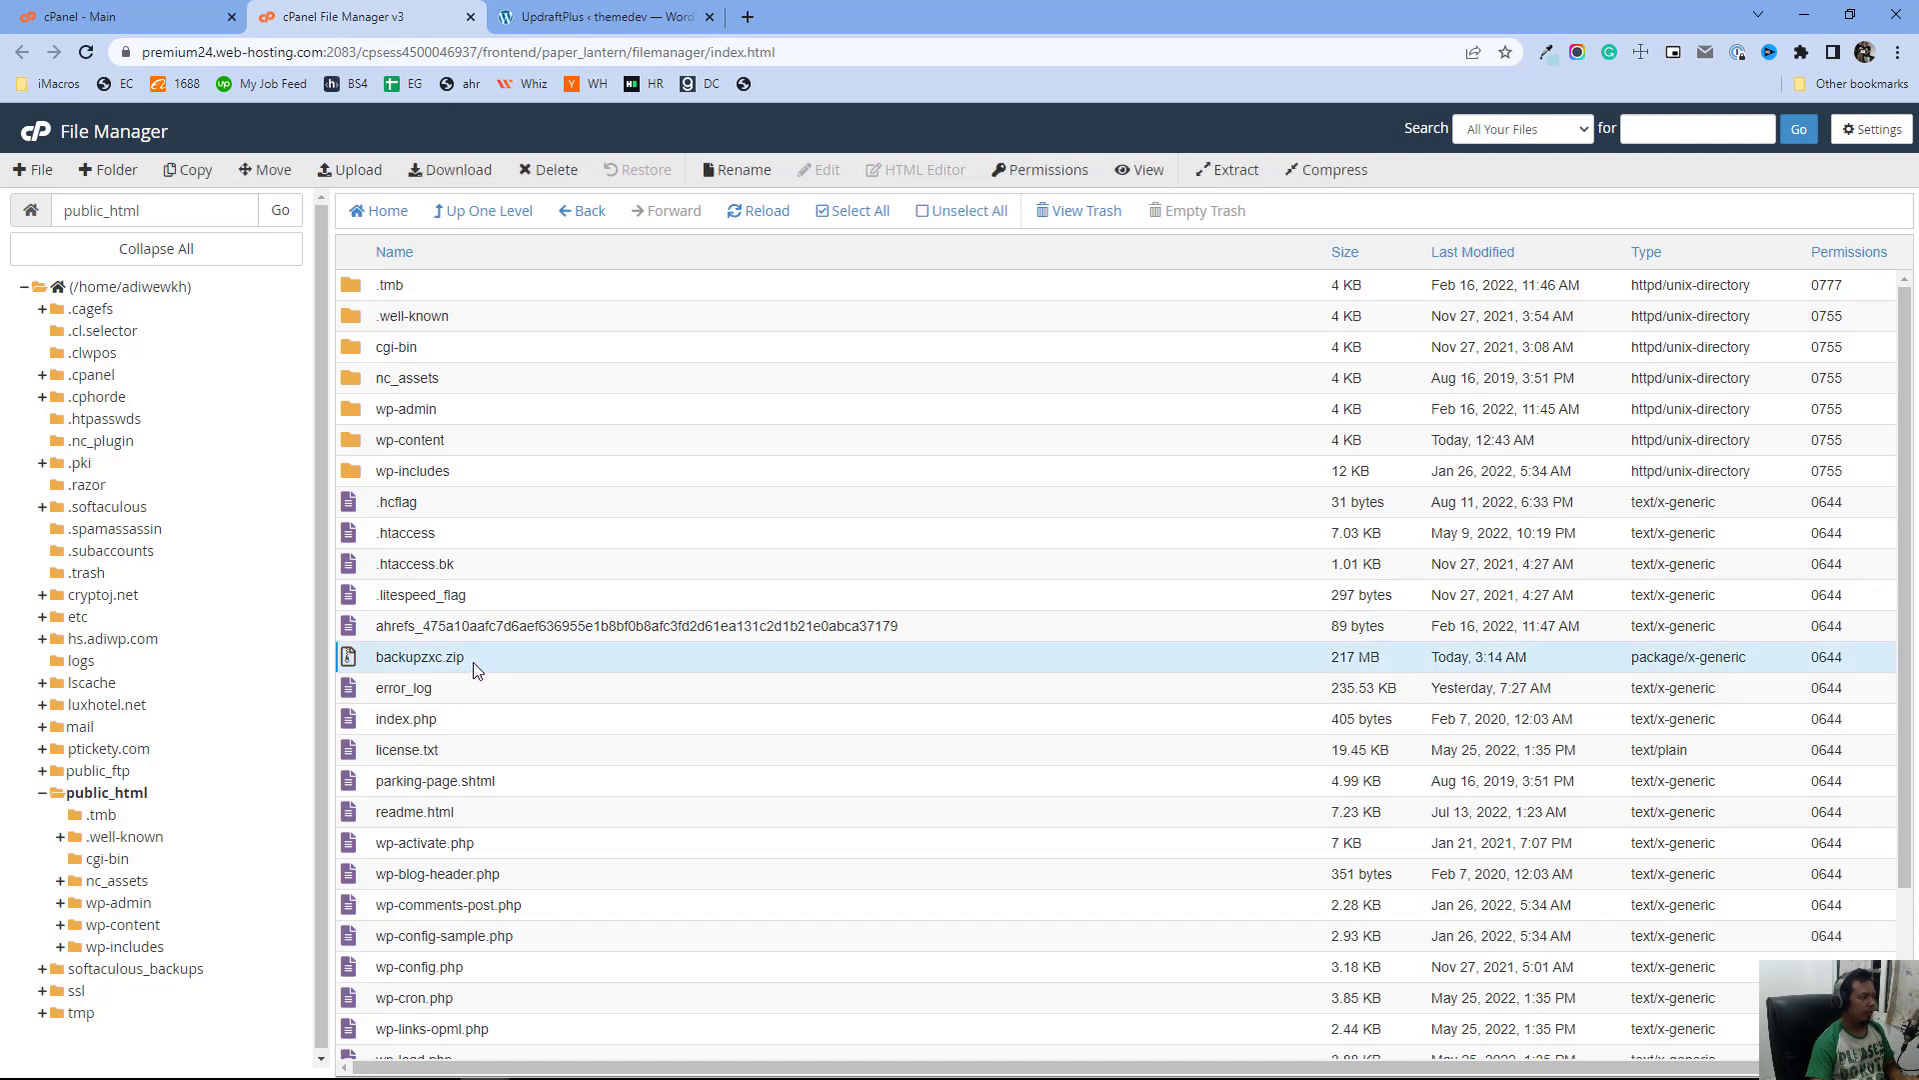
pyautogui.click(475, 181)
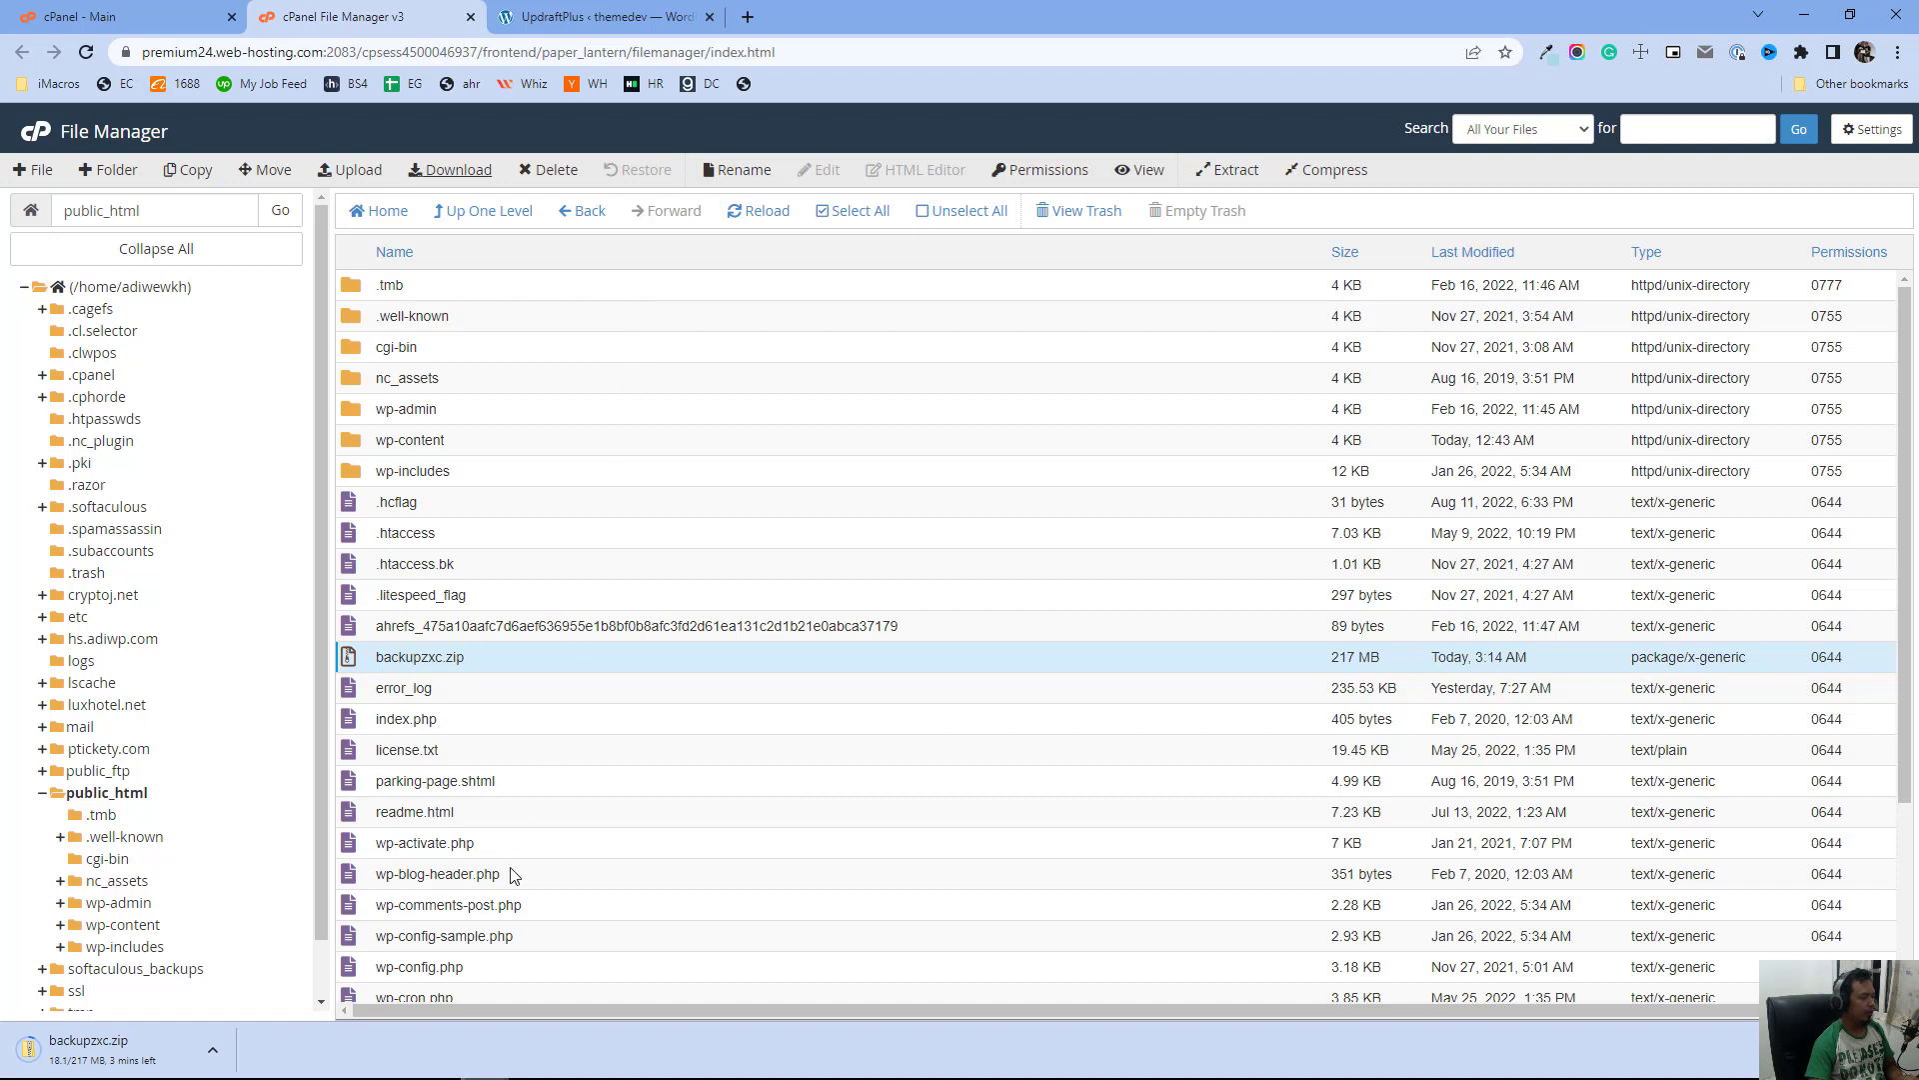
# Open wp-config.php in the file viewer to check the database settings
pyautogui.click(540, 974)
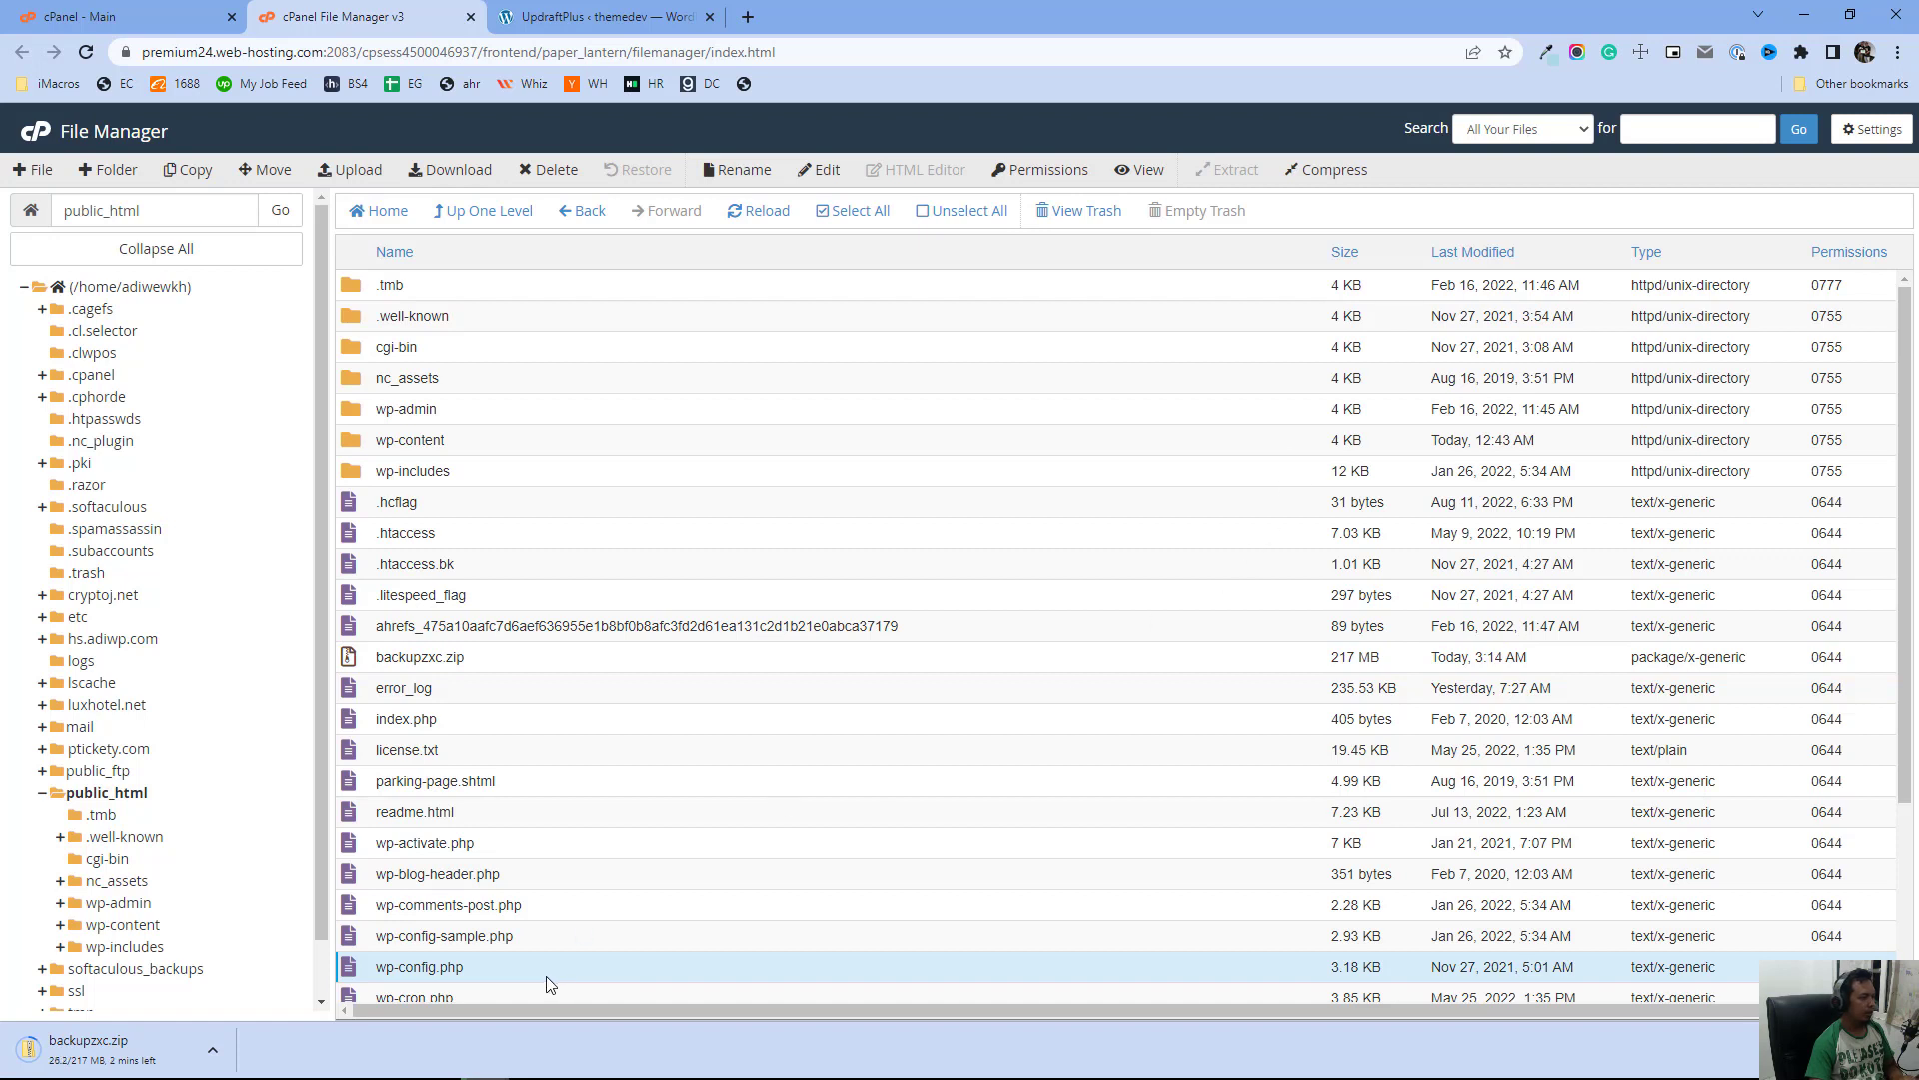
pyautogui.scroll(-1, 407, 905)
pyautogui.scroll(-2, 407, 904)
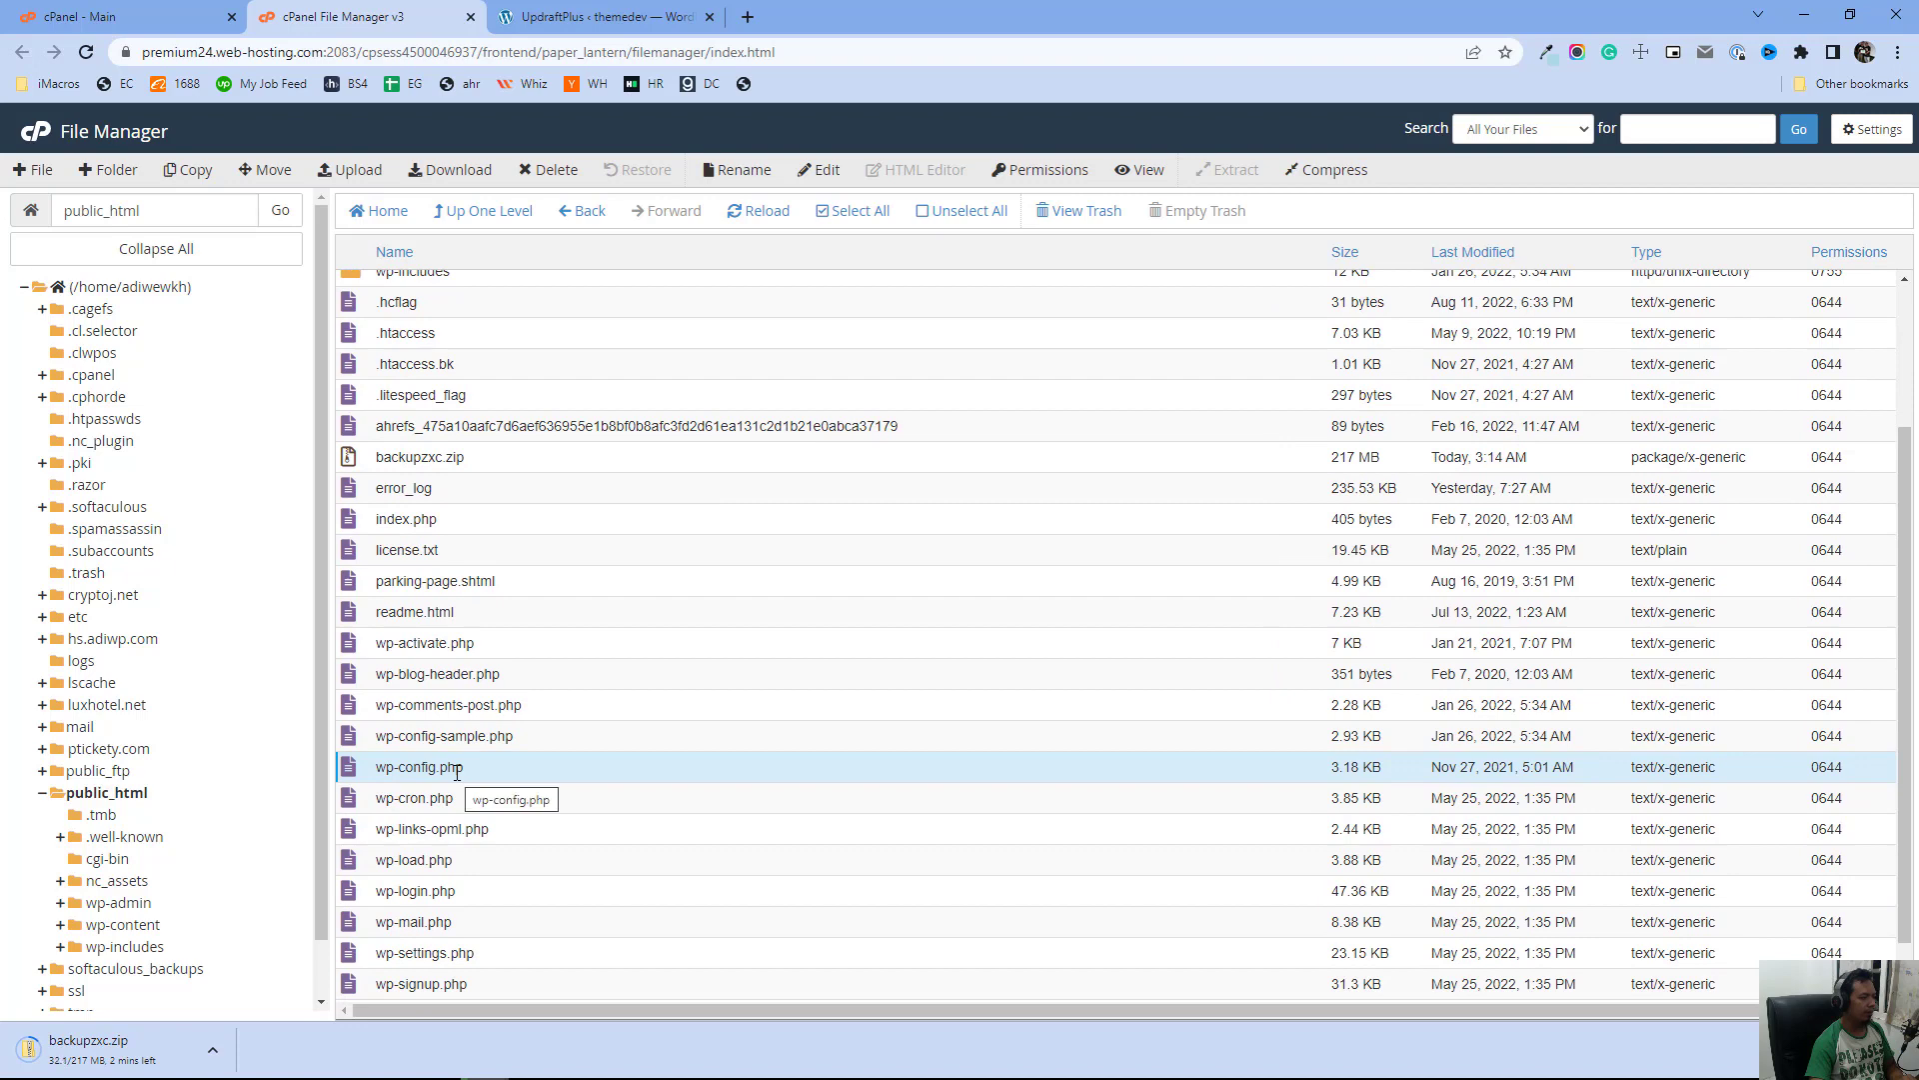
pyautogui.click(1136, 172)
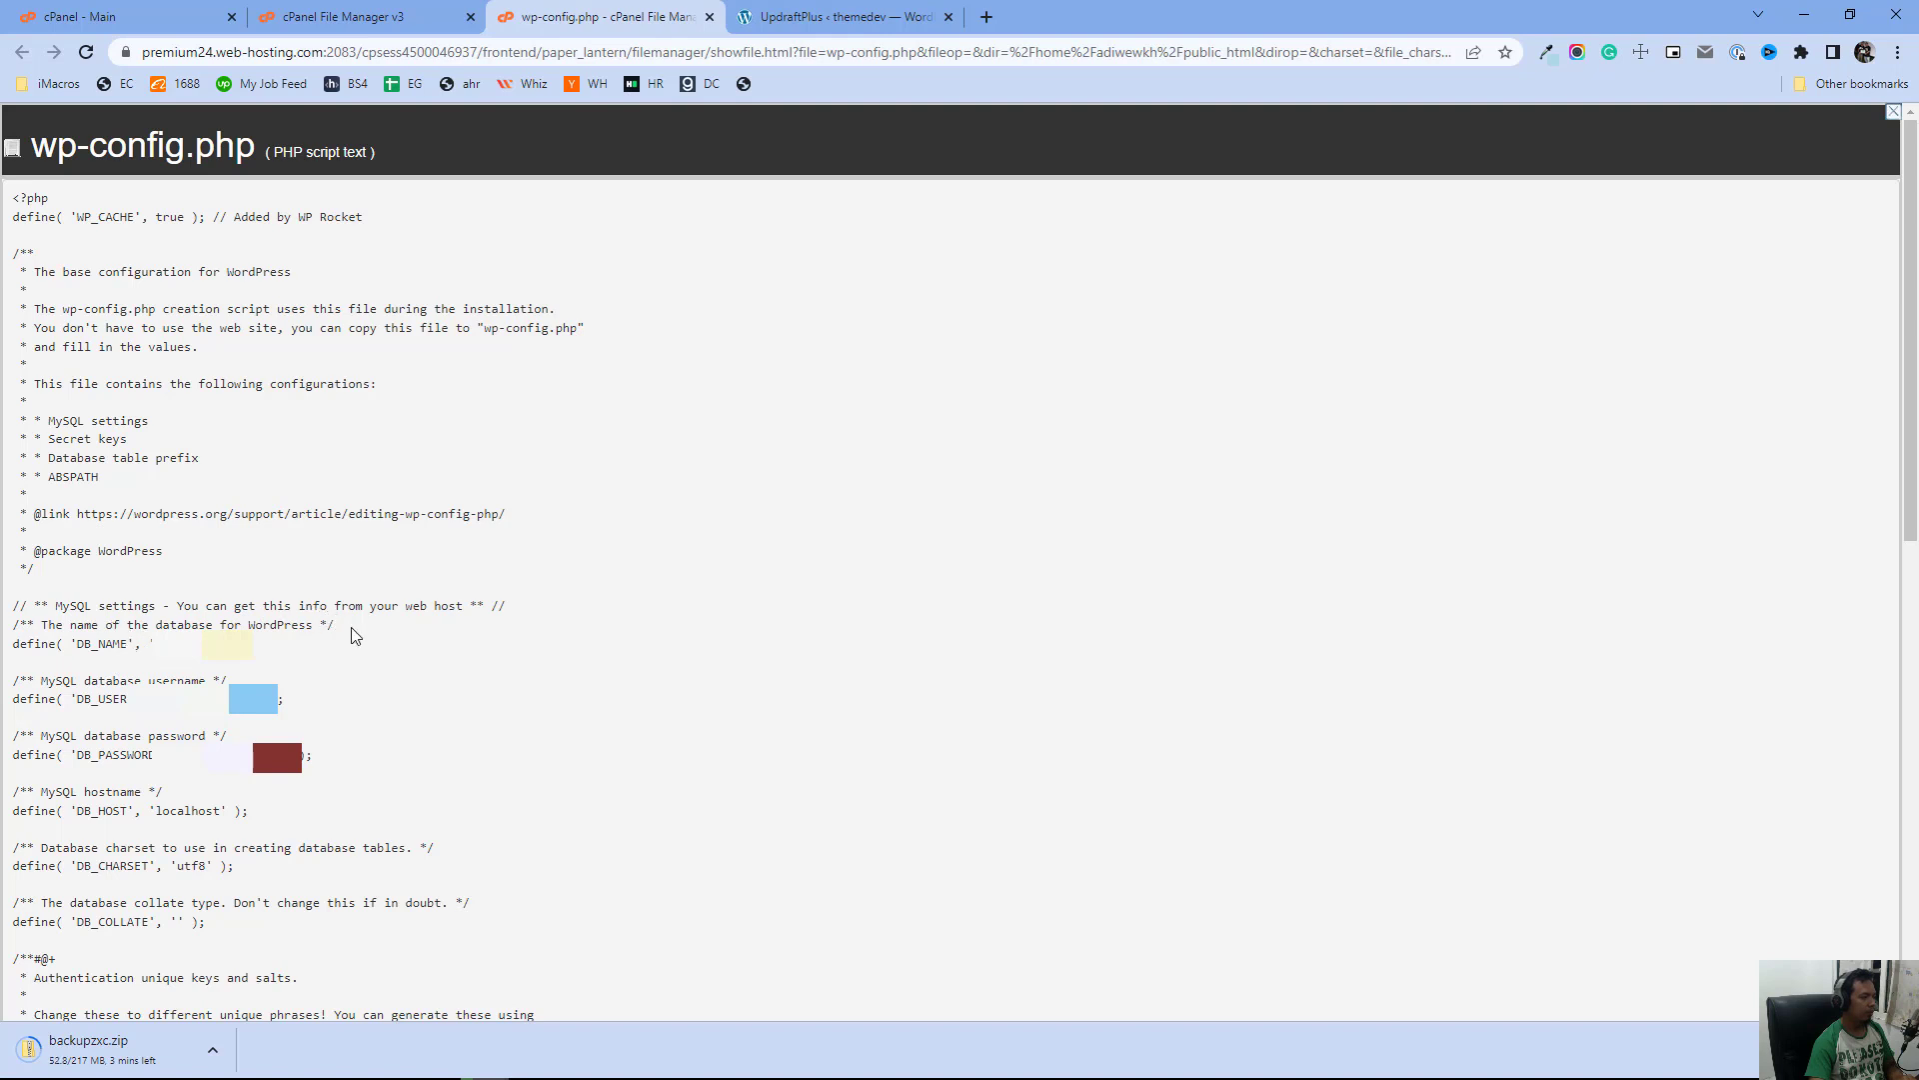
# Highlight the database name line in wp-config.php to identify which database the site uses
pyautogui.moveTo(336, 626); pyautogui.dragTo(9, 632)
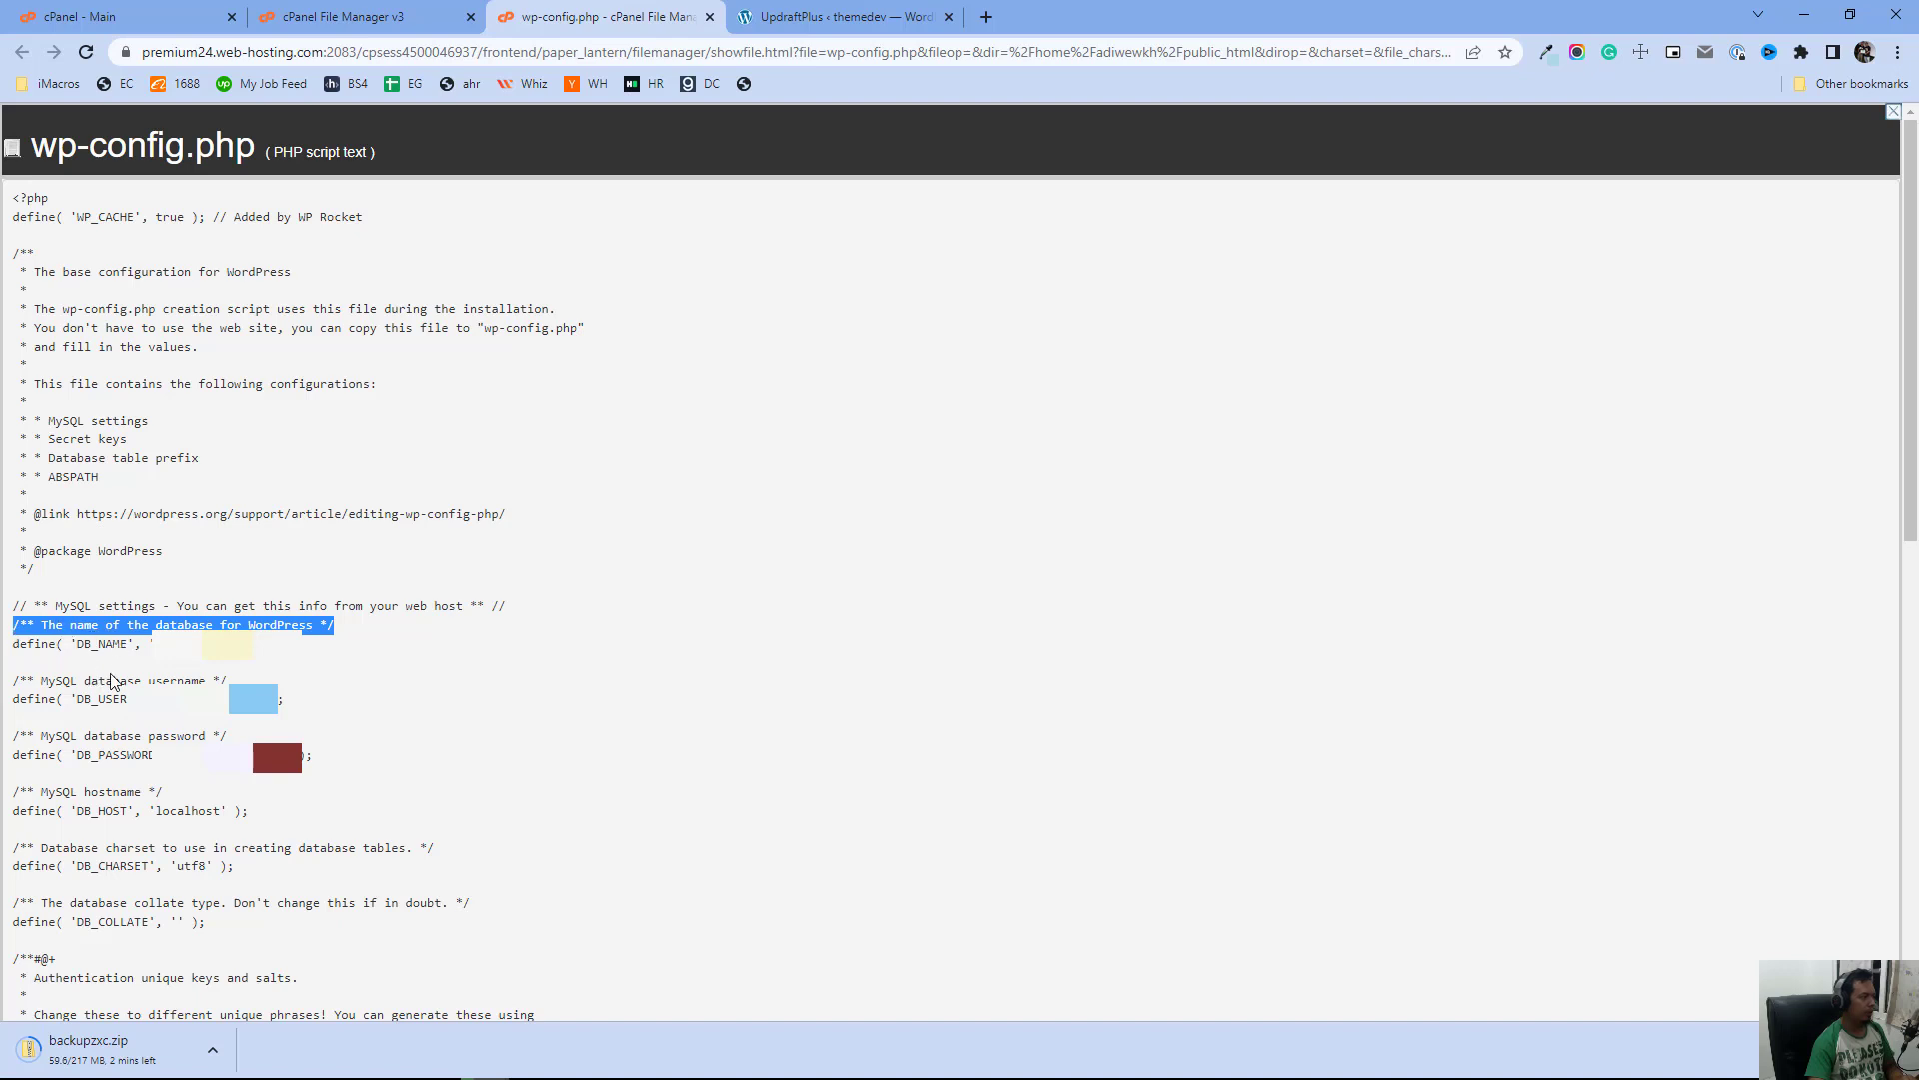
pyautogui.click(89, 641)
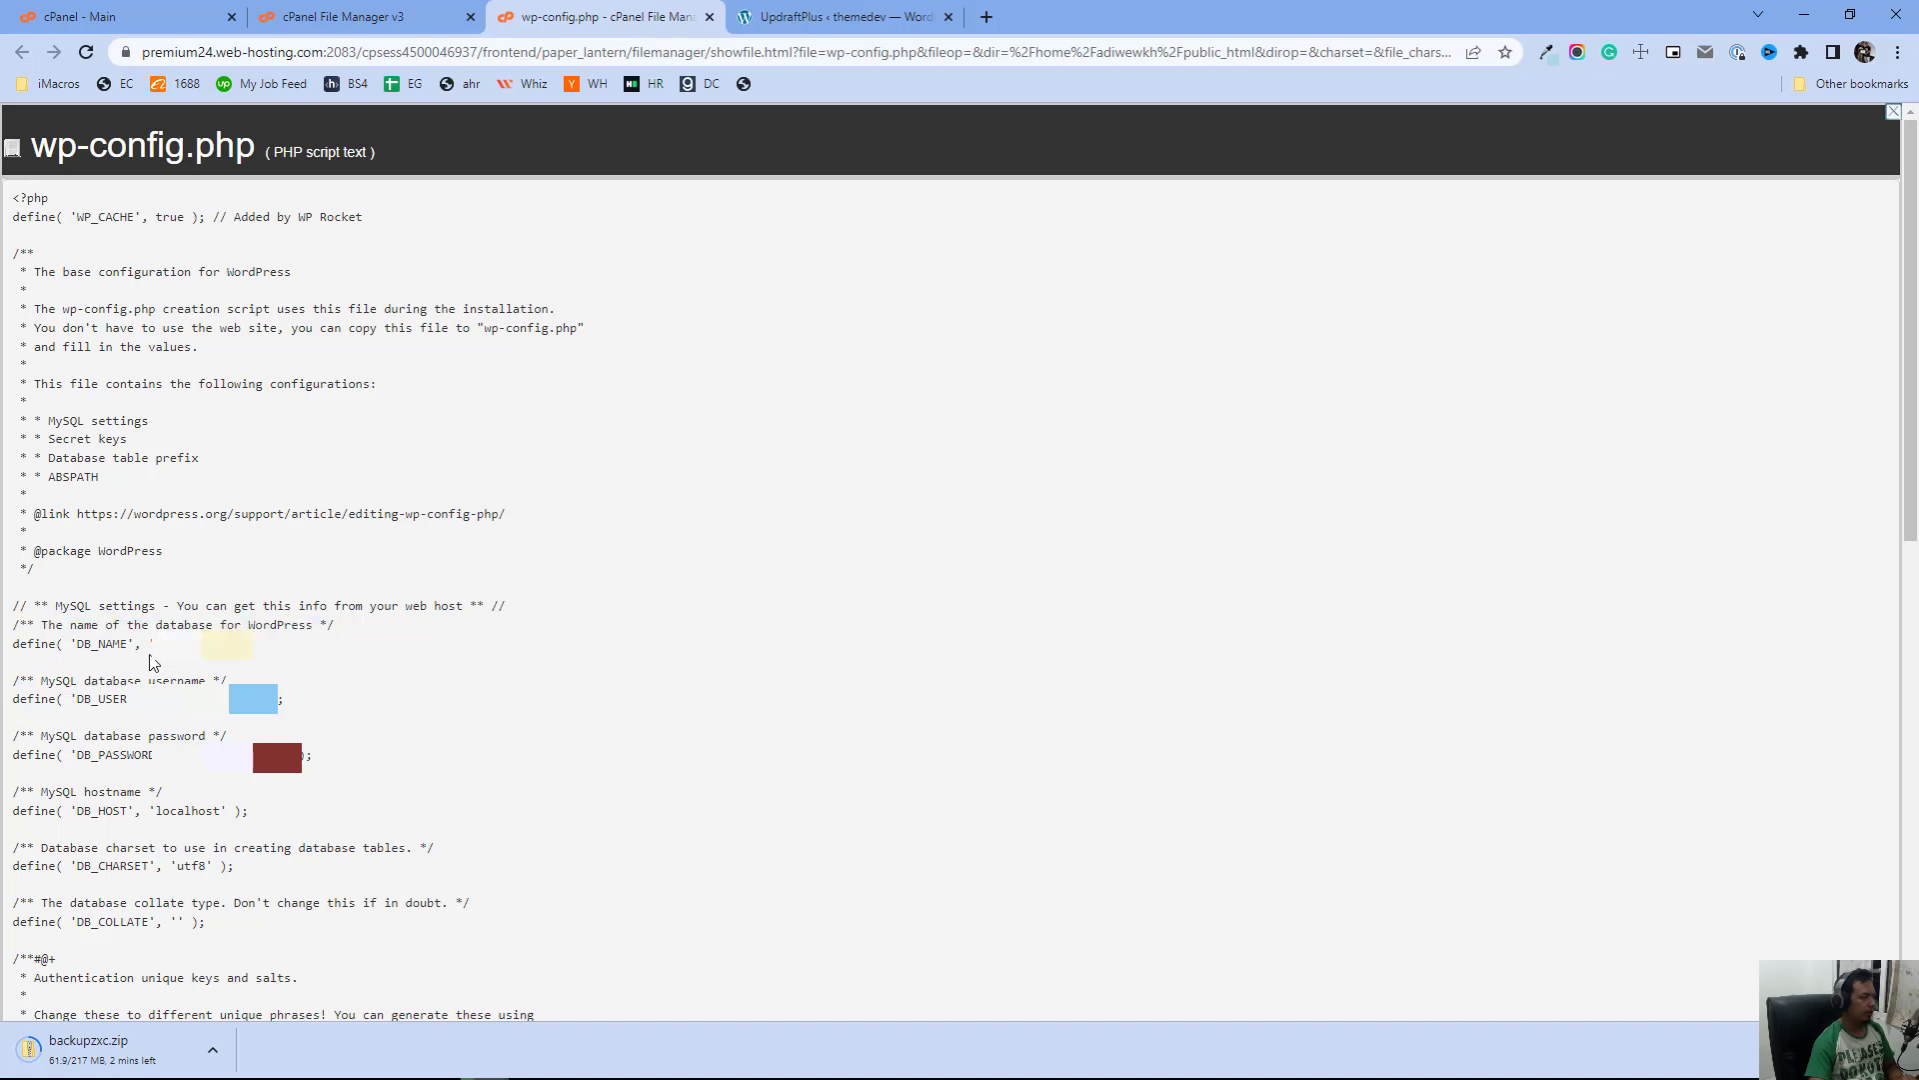
pyautogui.moveTo(152, 643); pyautogui.dragTo(253, 644)
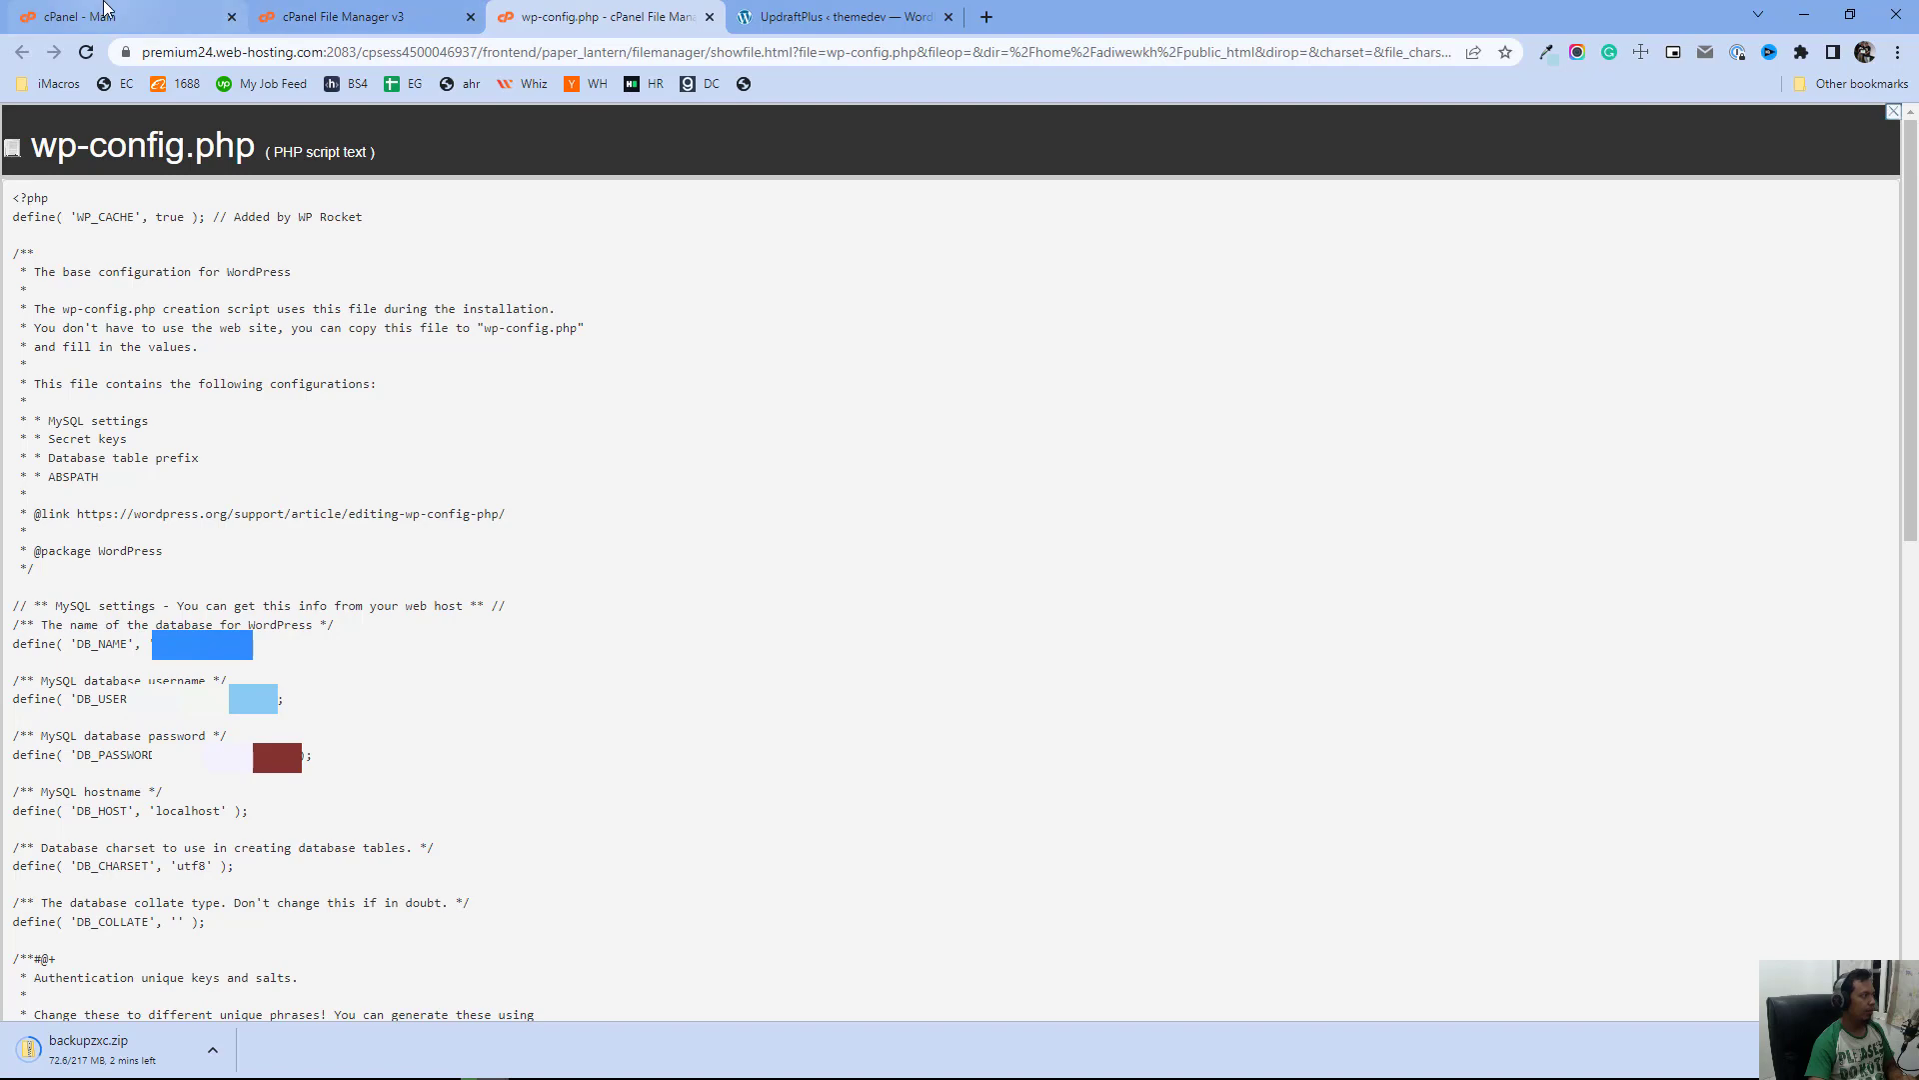
# Open phpMyAdmin from the cPanel main page and export the wp443 database as an SQL file using the quick method
pyautogui.click(107, 10)
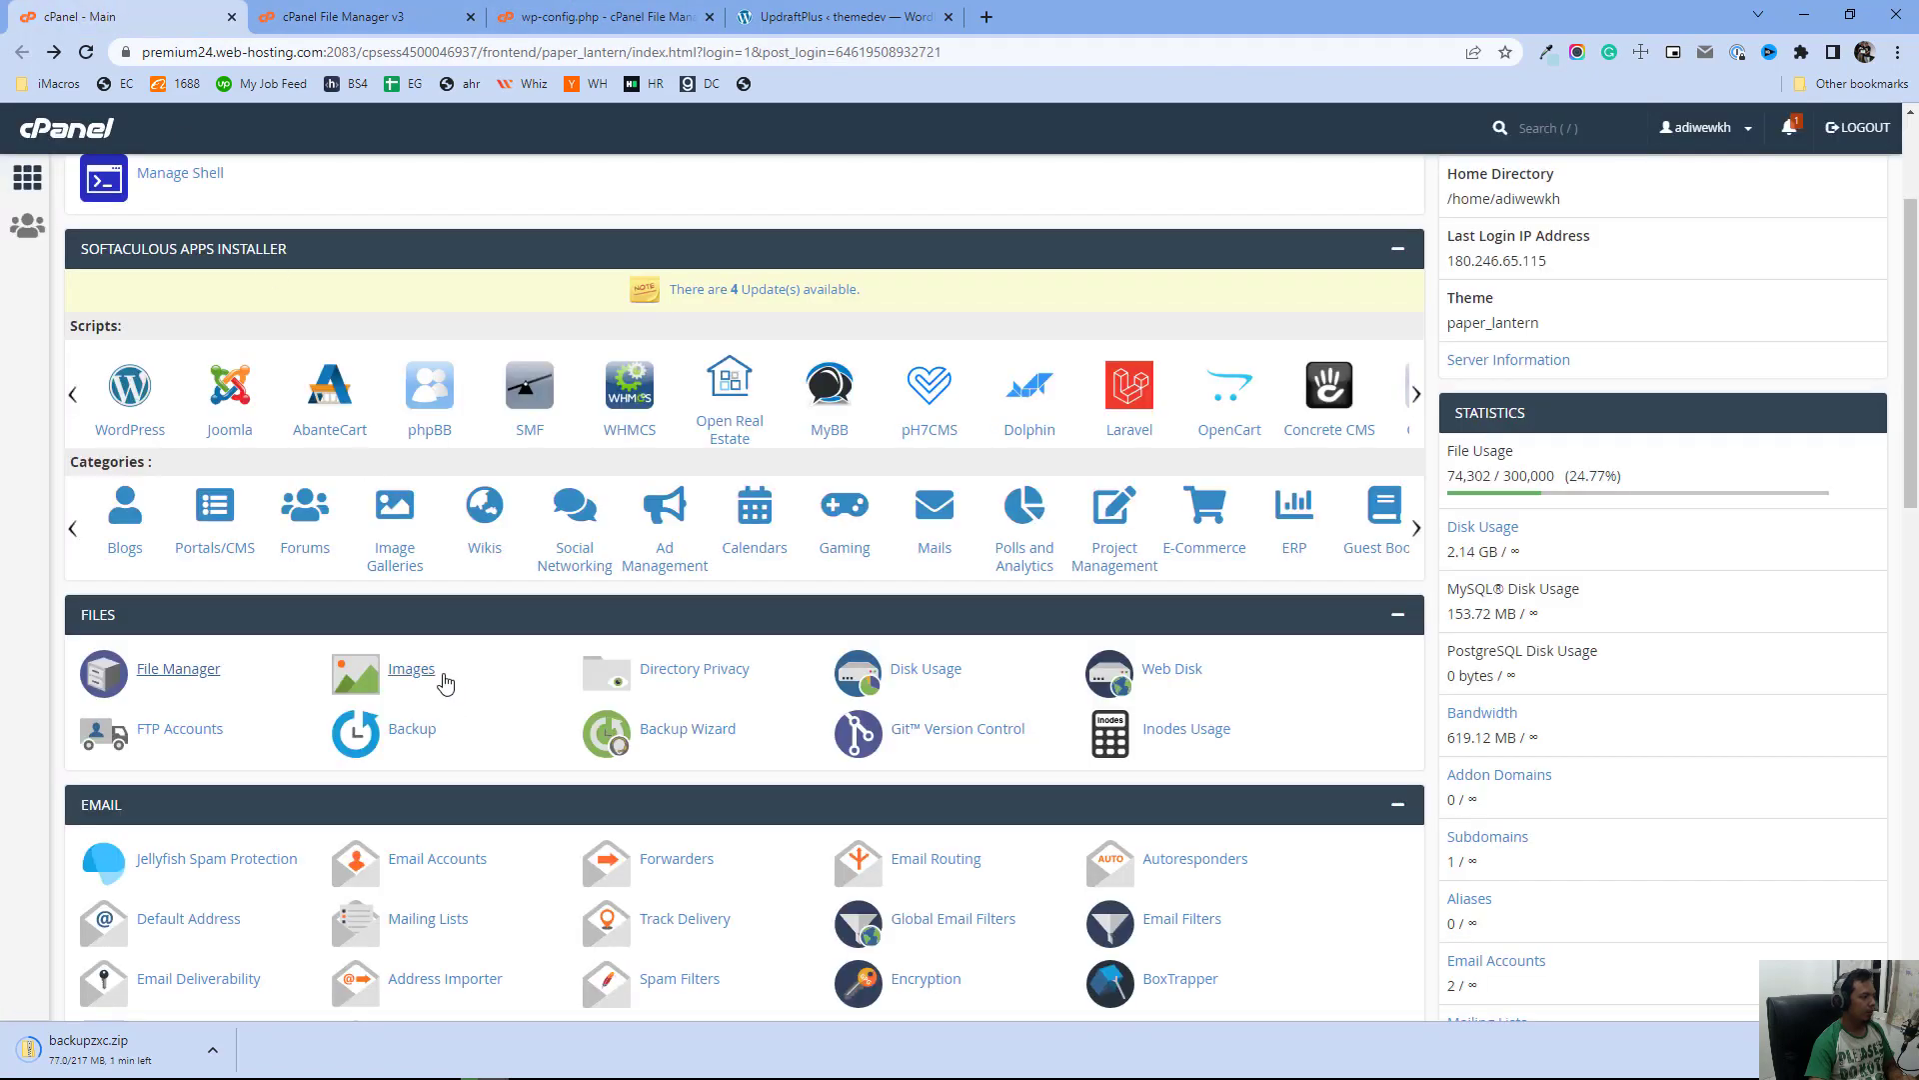
pyautogui.scroll(-2, 445, 680)
pyautogui.scroll(-1, 447, 681)
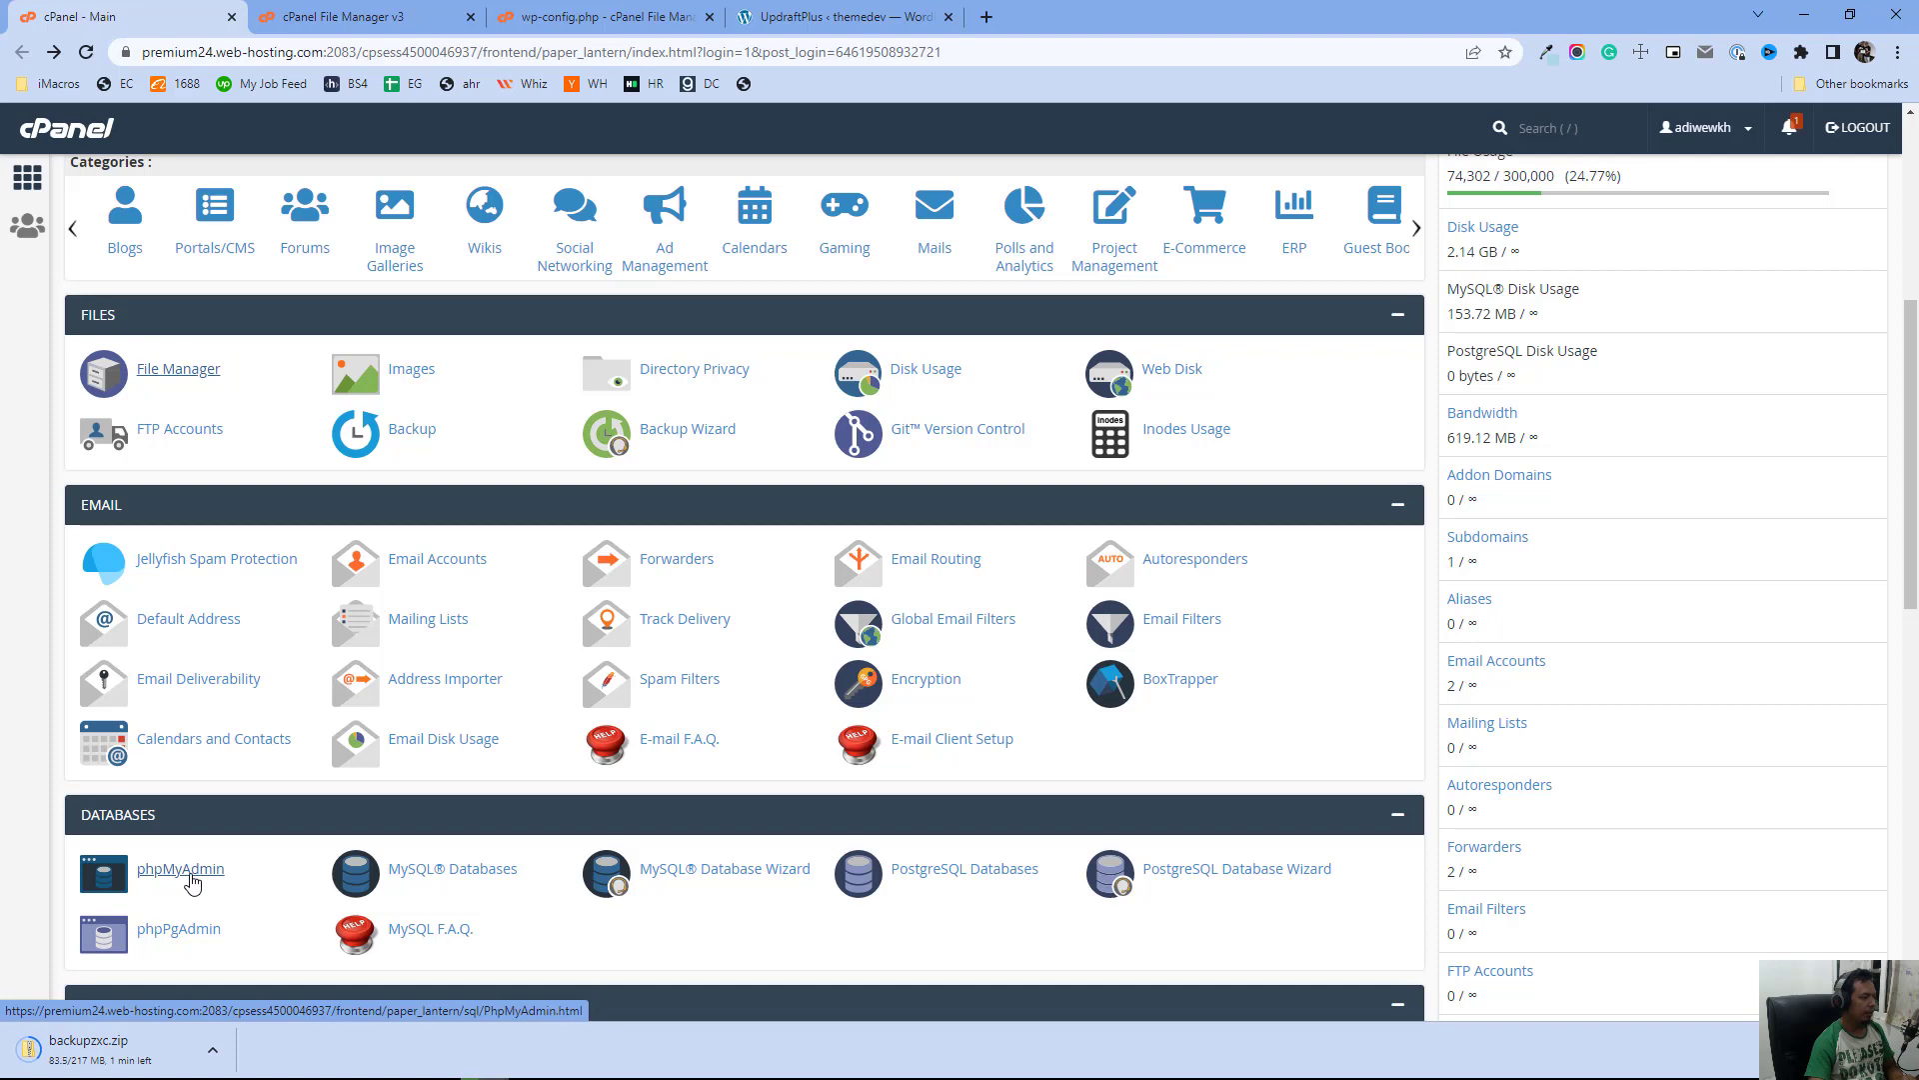
pyautogui.click(180, 869)
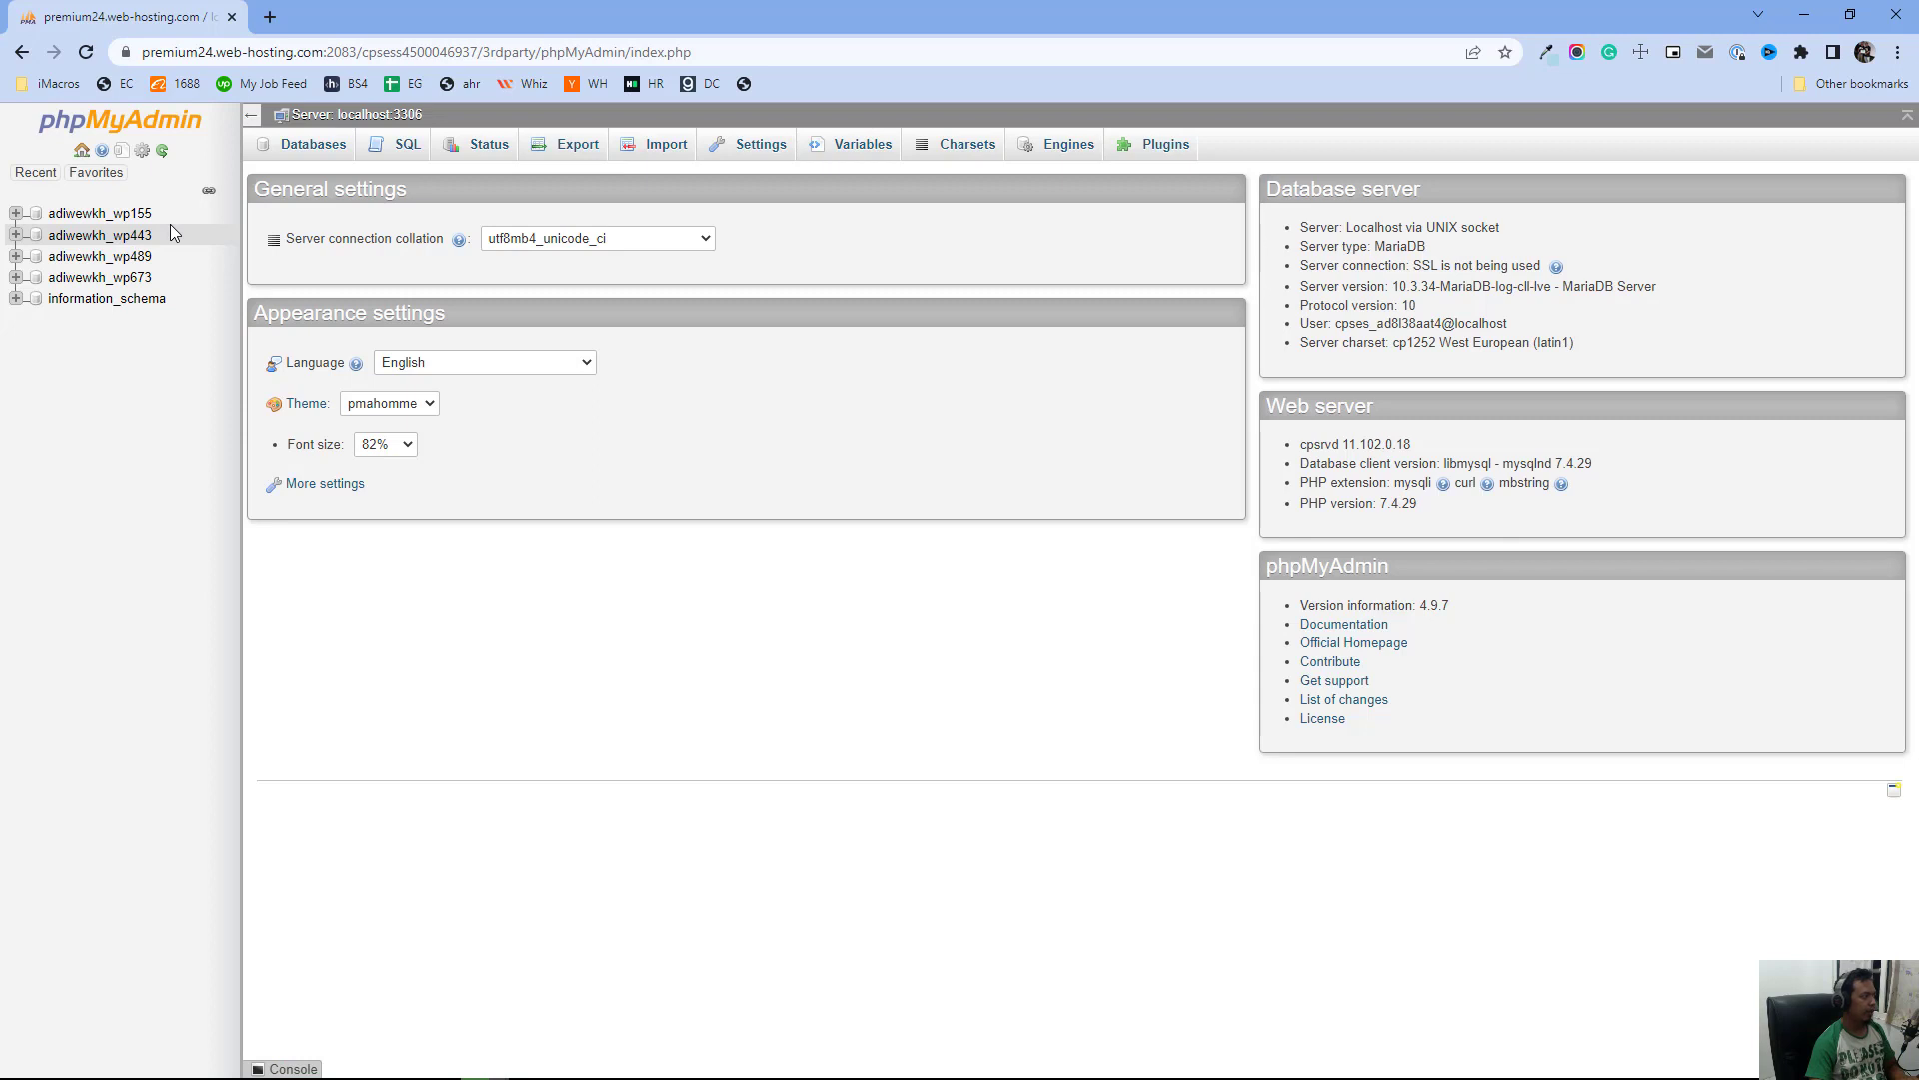
pyautogui.click(110, 236)
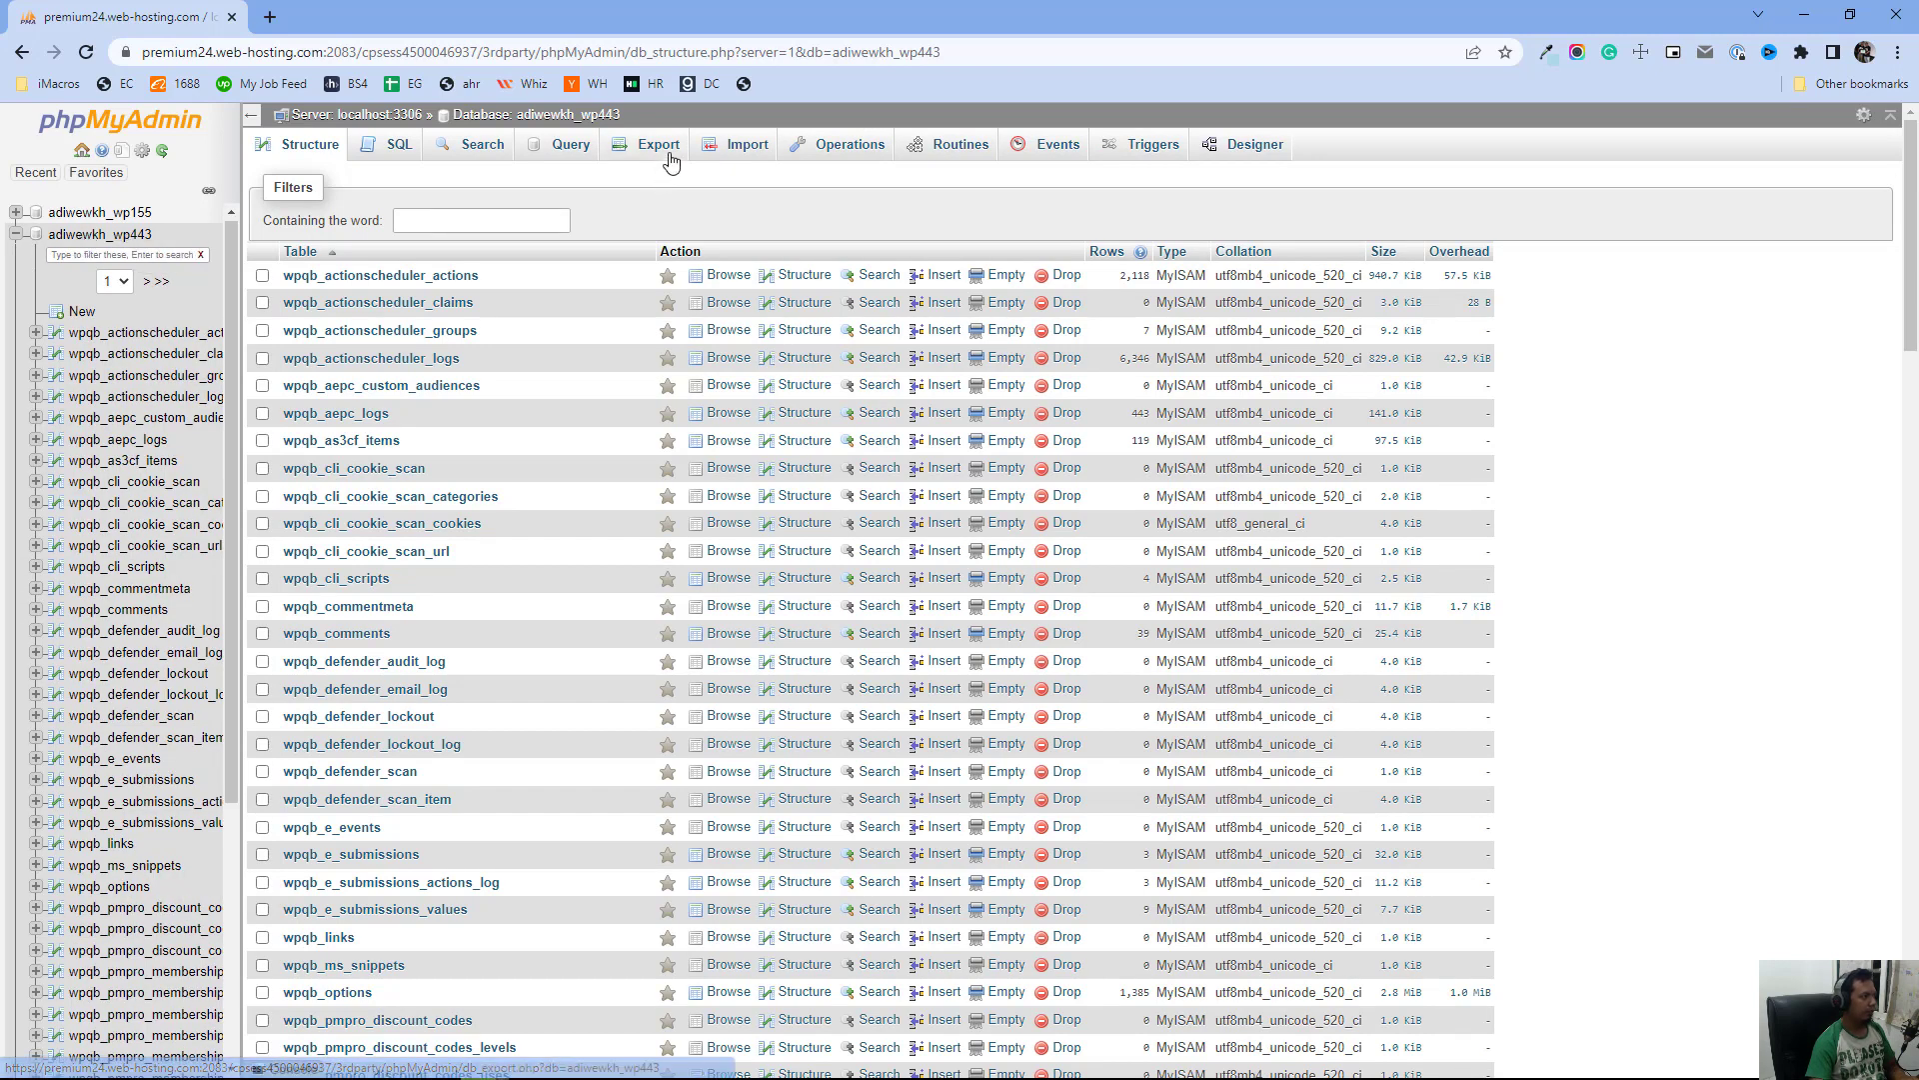
pyautogui.click(660, 146)
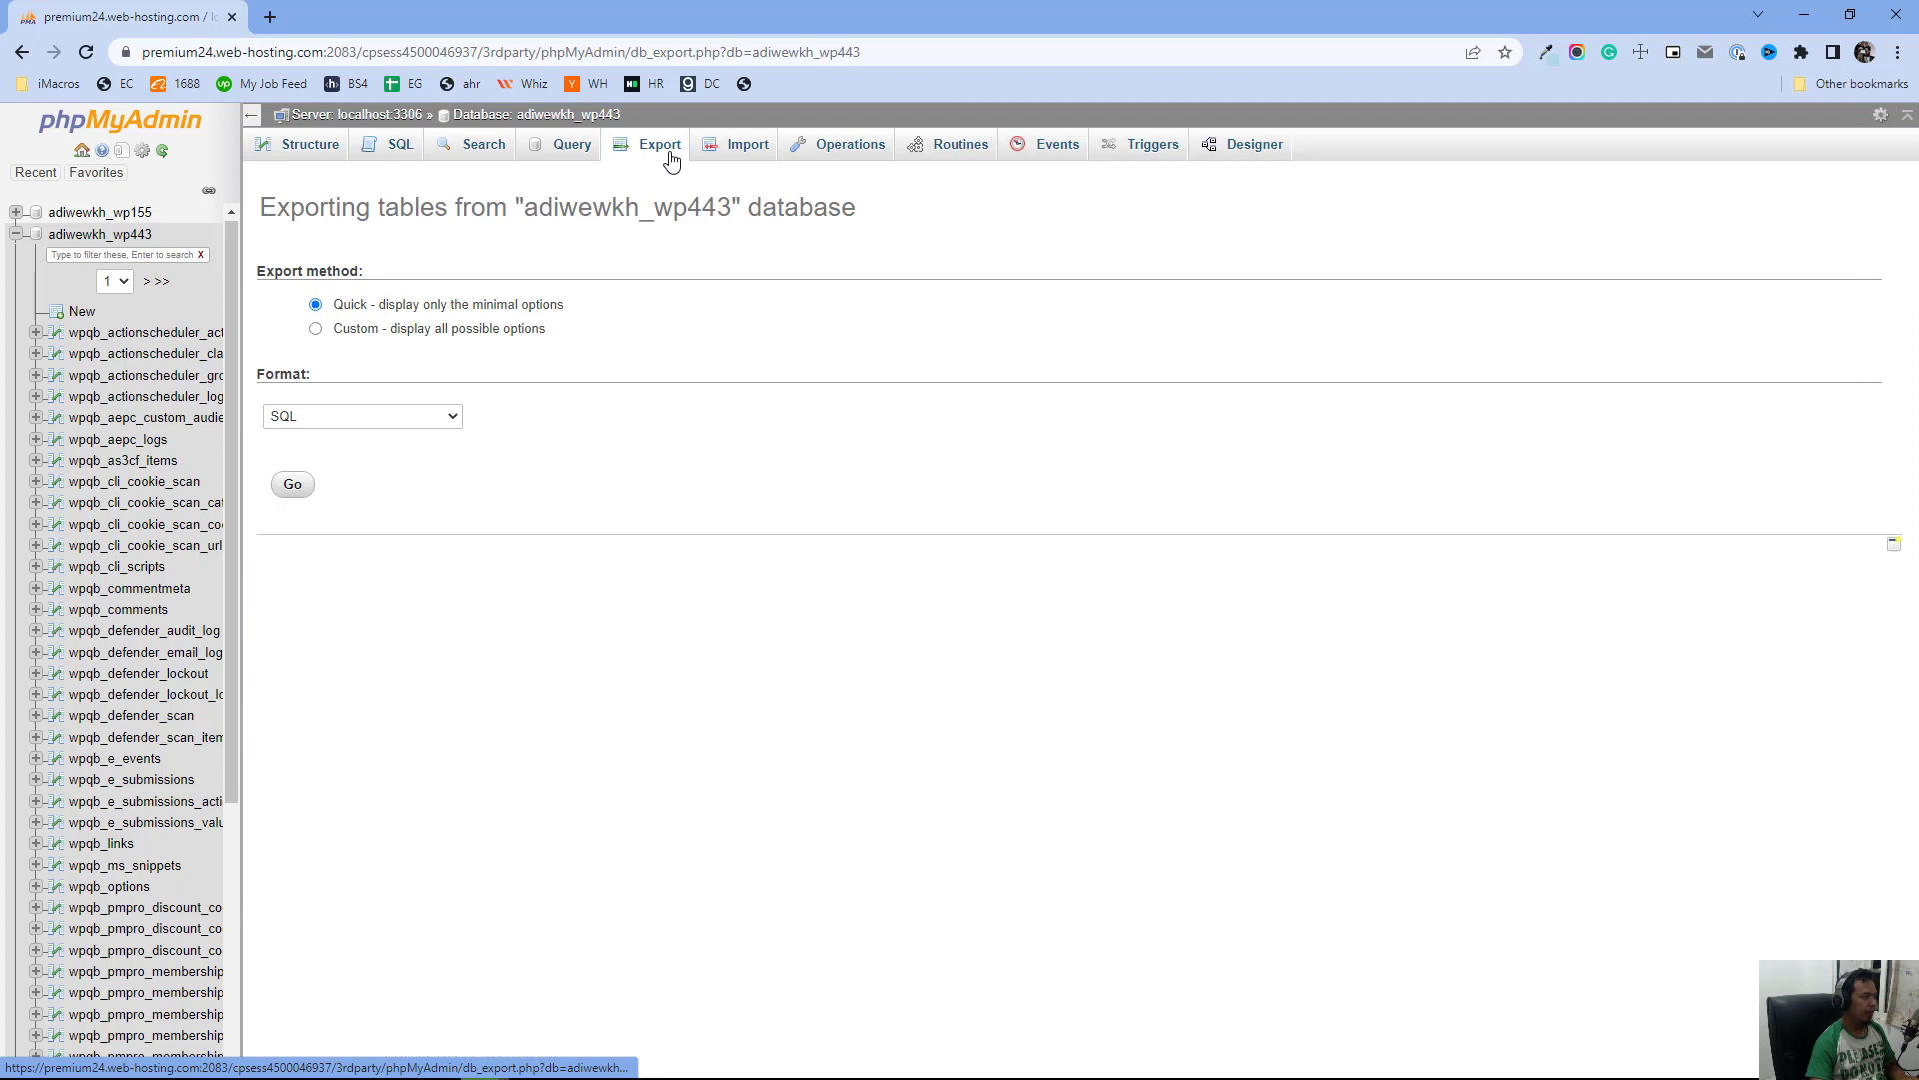
pyautogui.click(294, 487)
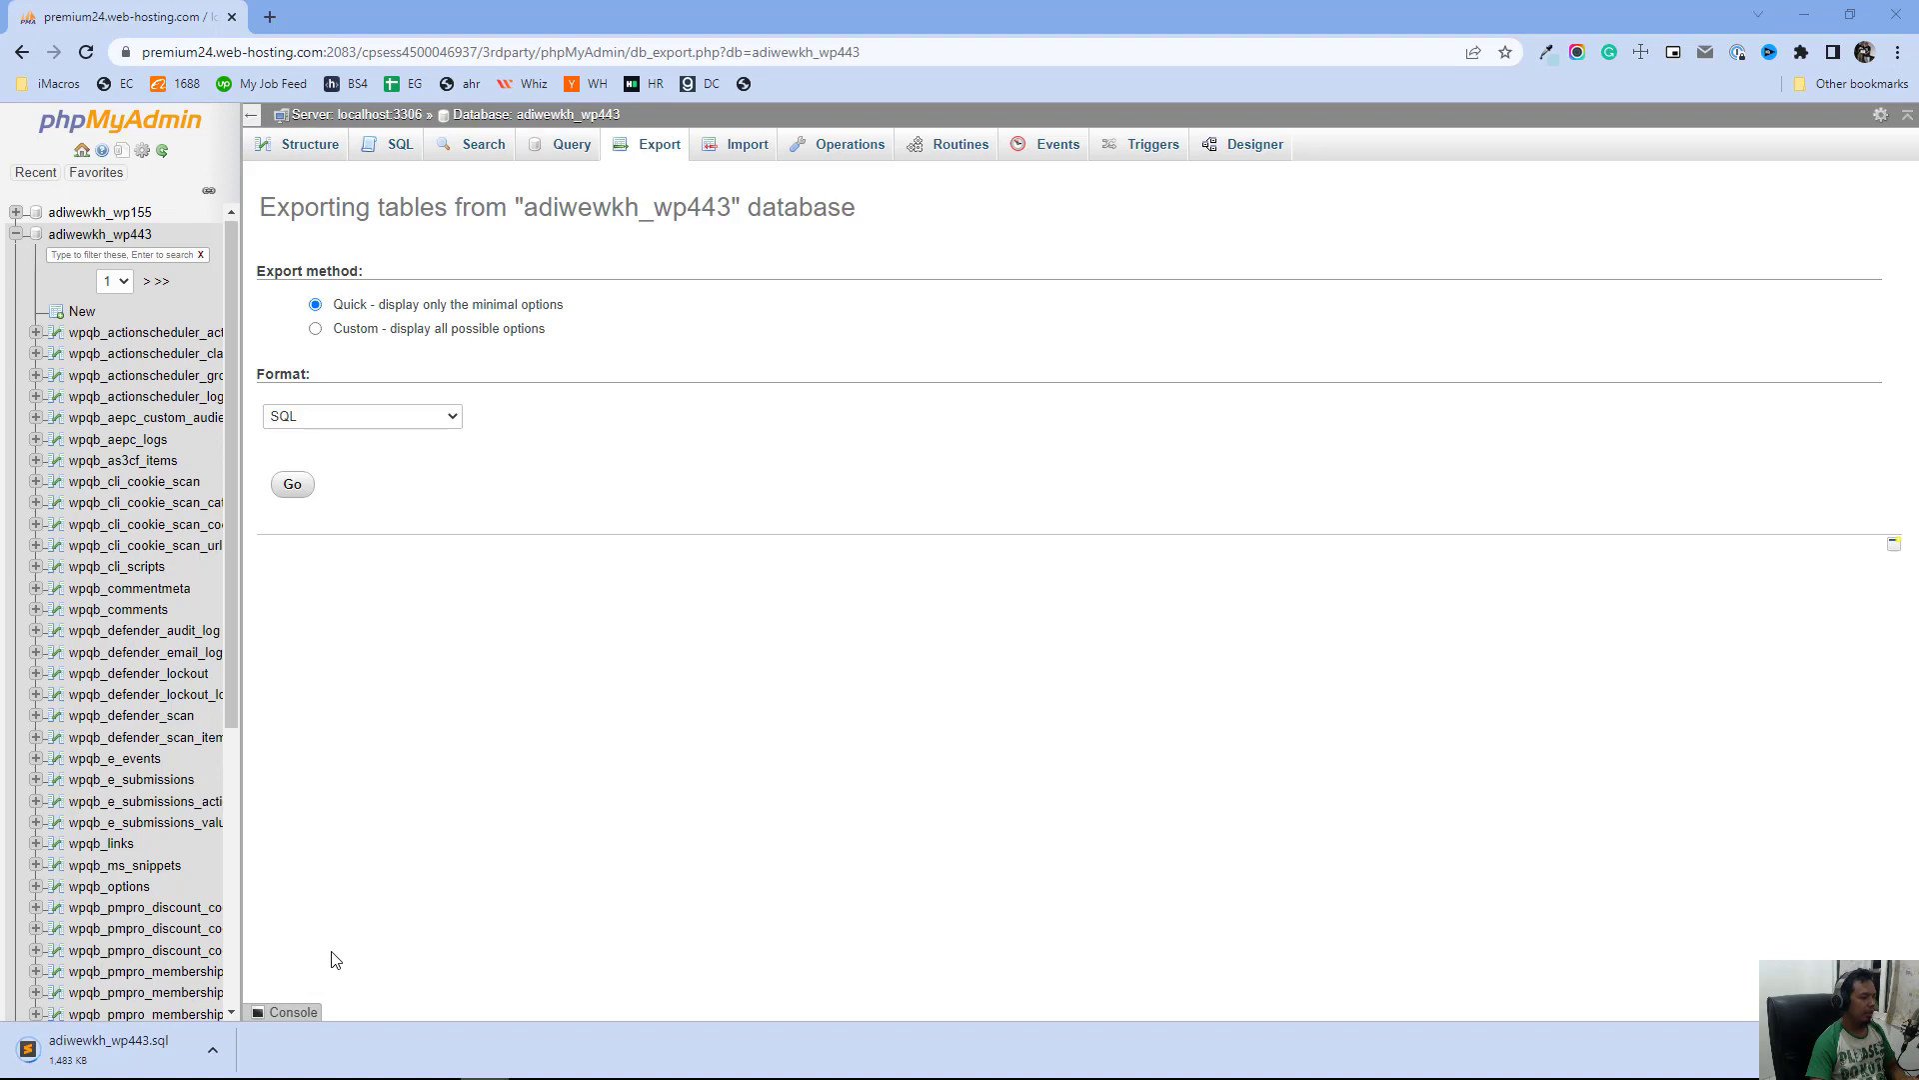
pyautogui.press('super+e')
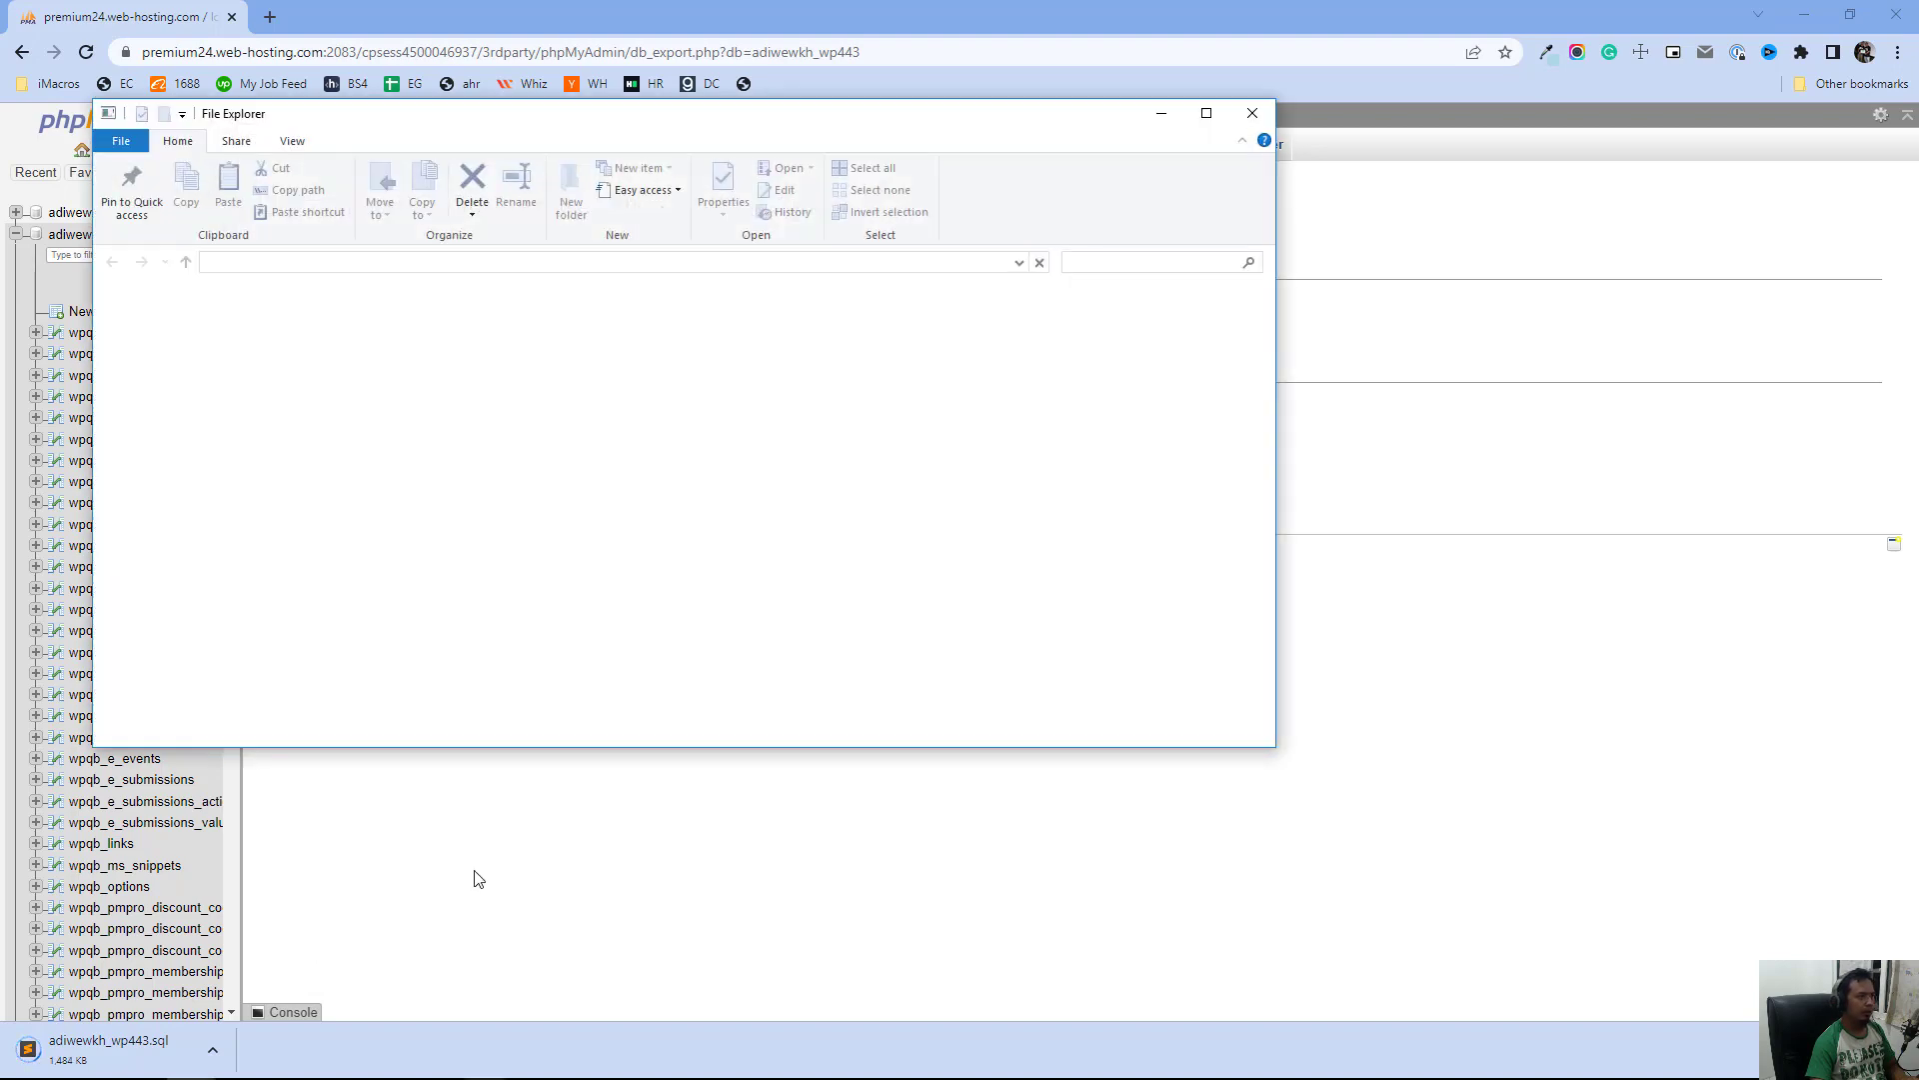
pyautogui.click(1237, 103)
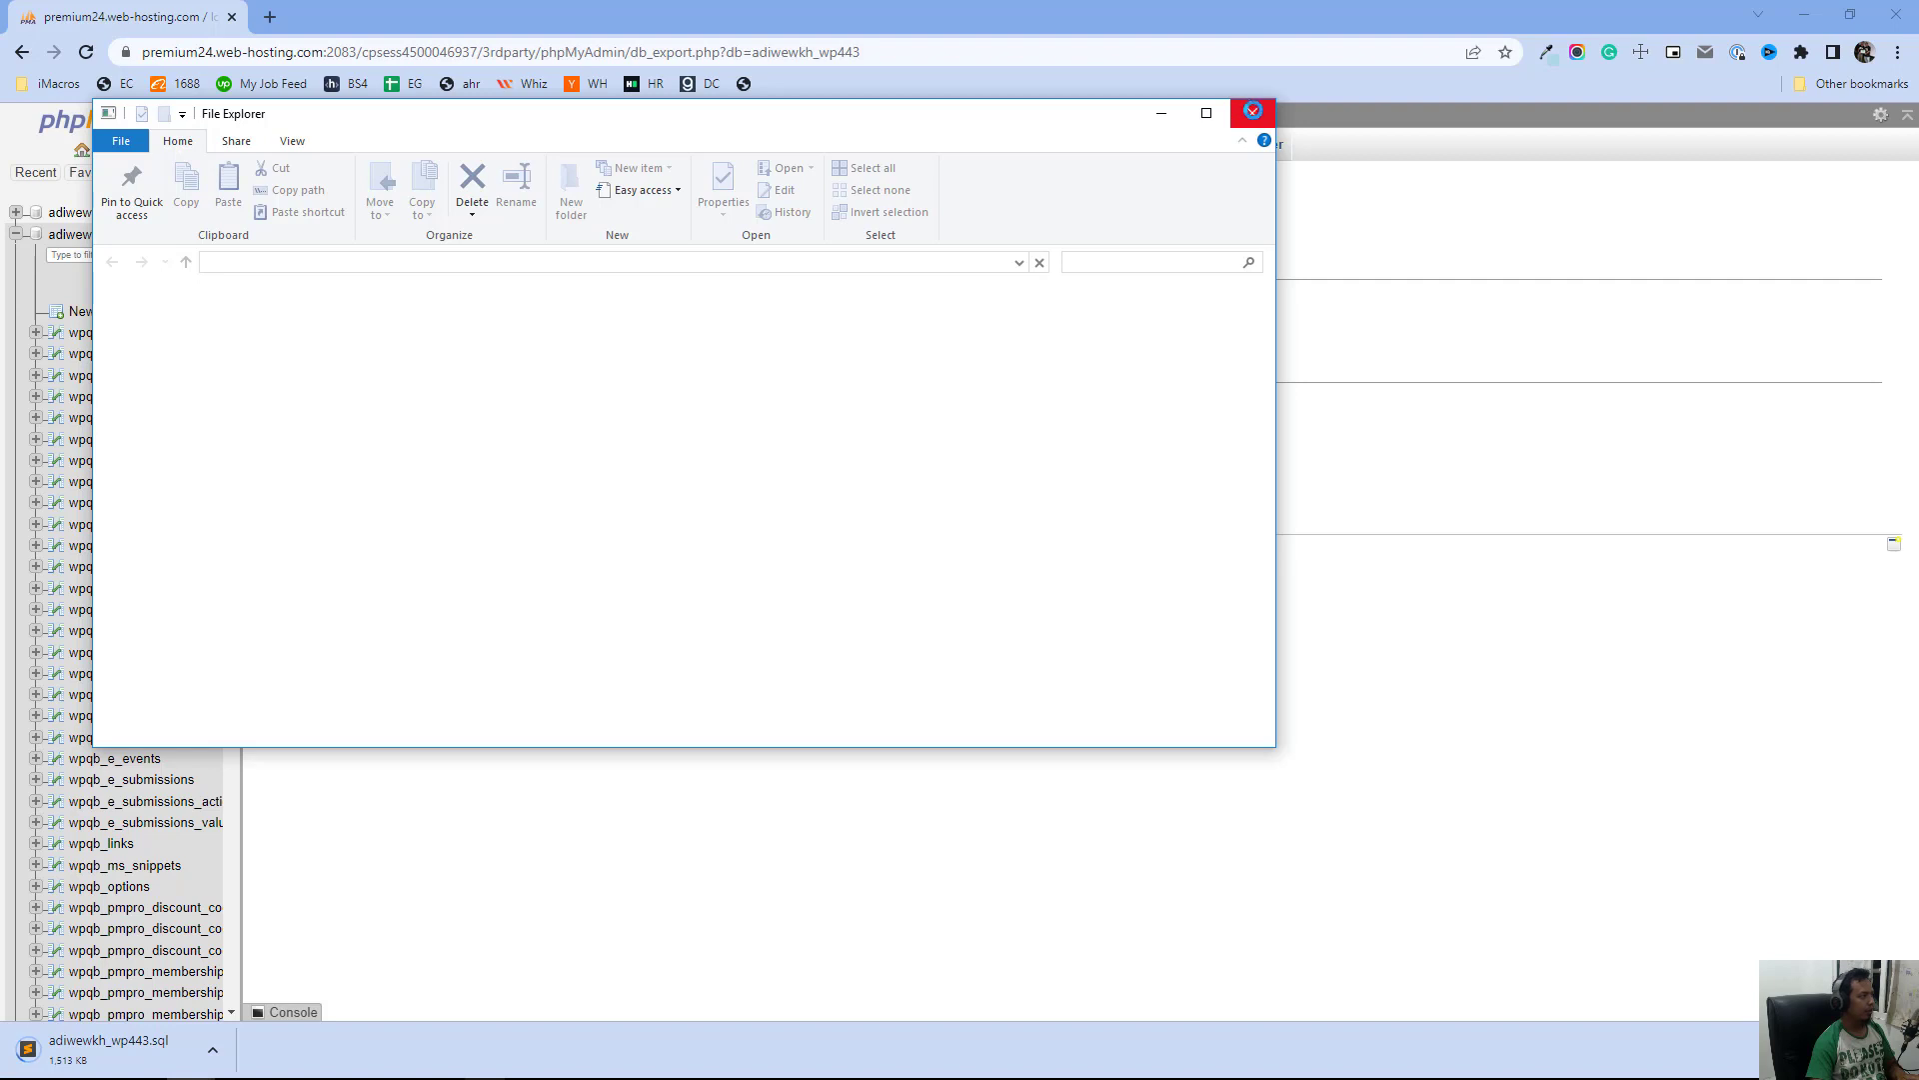
pyautogui.click(1247, 110)
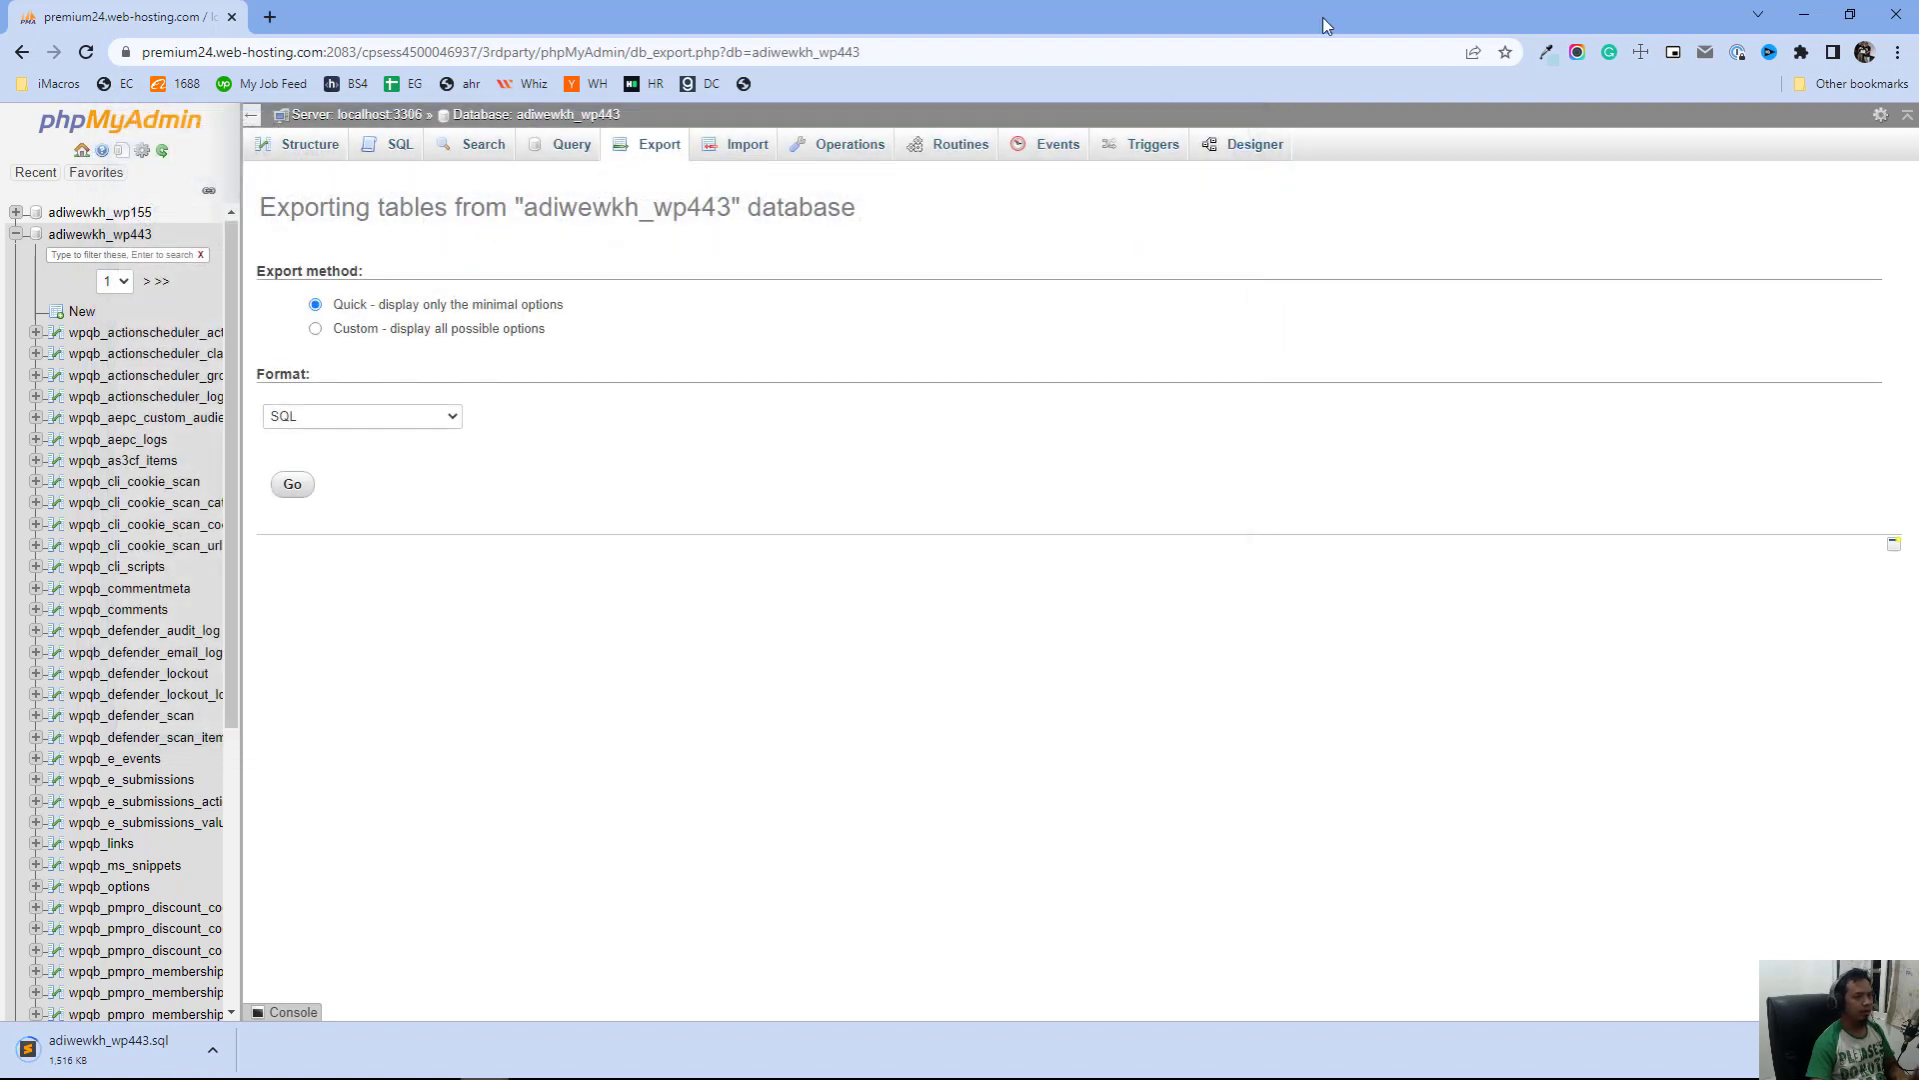